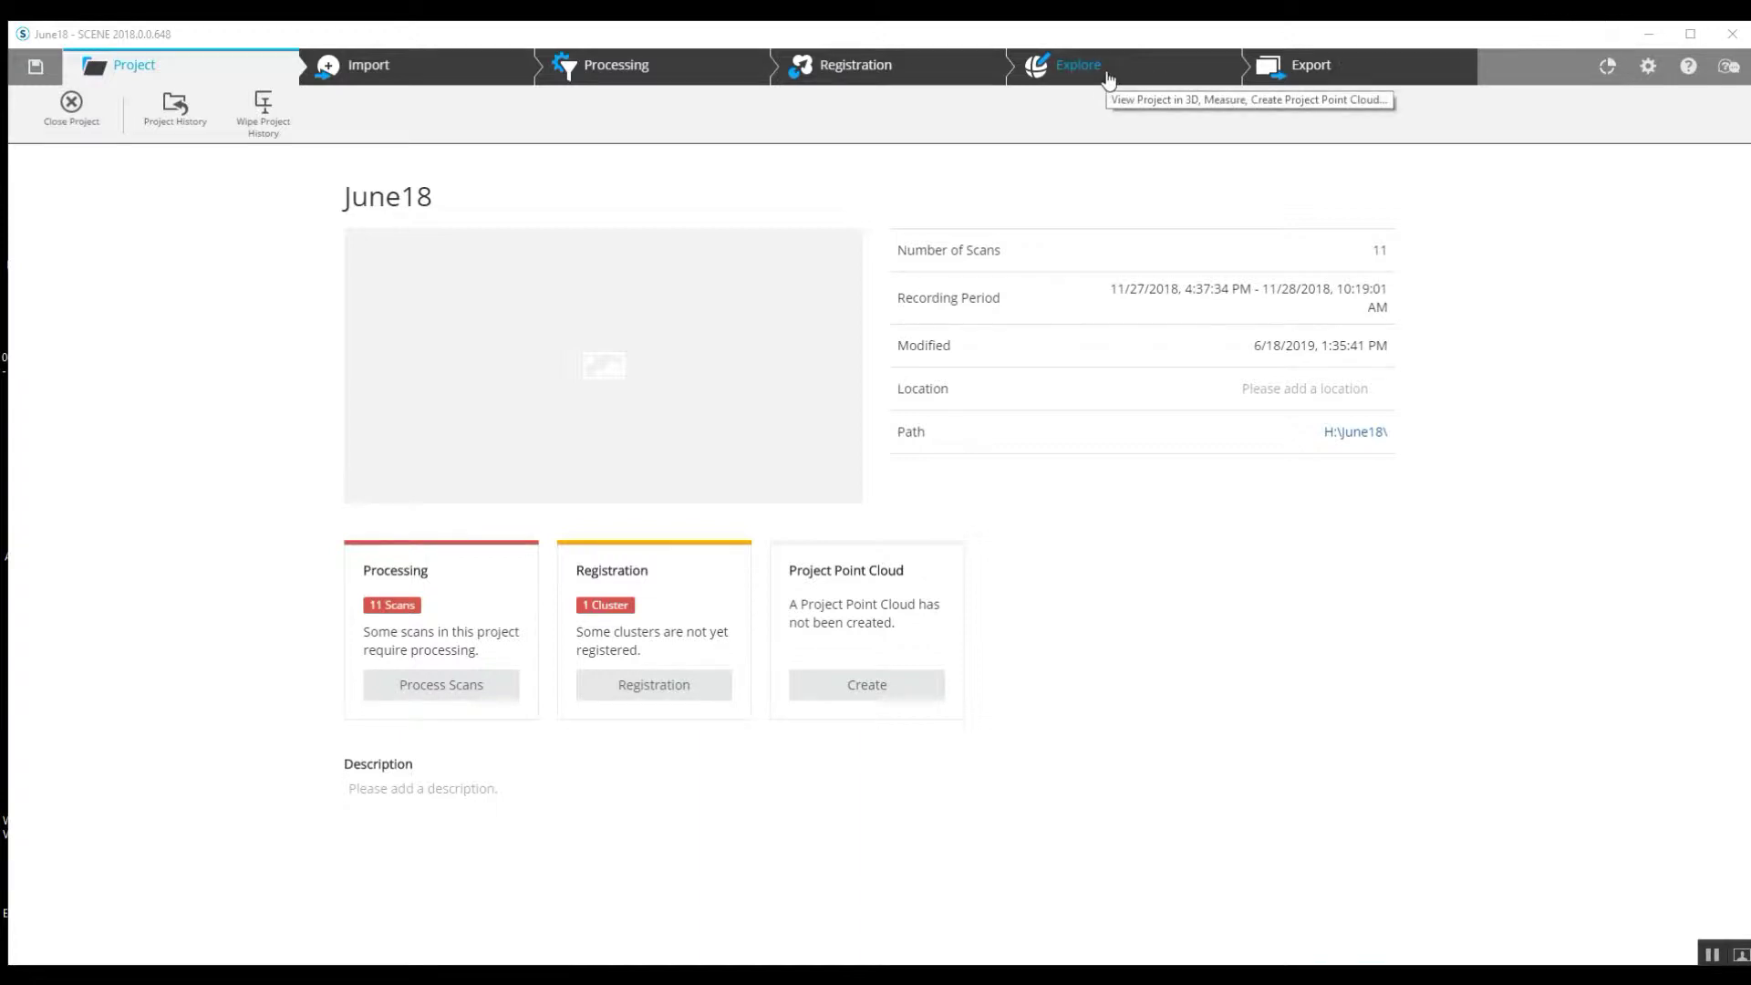
In Explore, close the empty June18 view and open scan 11552008 in its own view
{"action": "left_click", "coordinate": [1108, 79]}
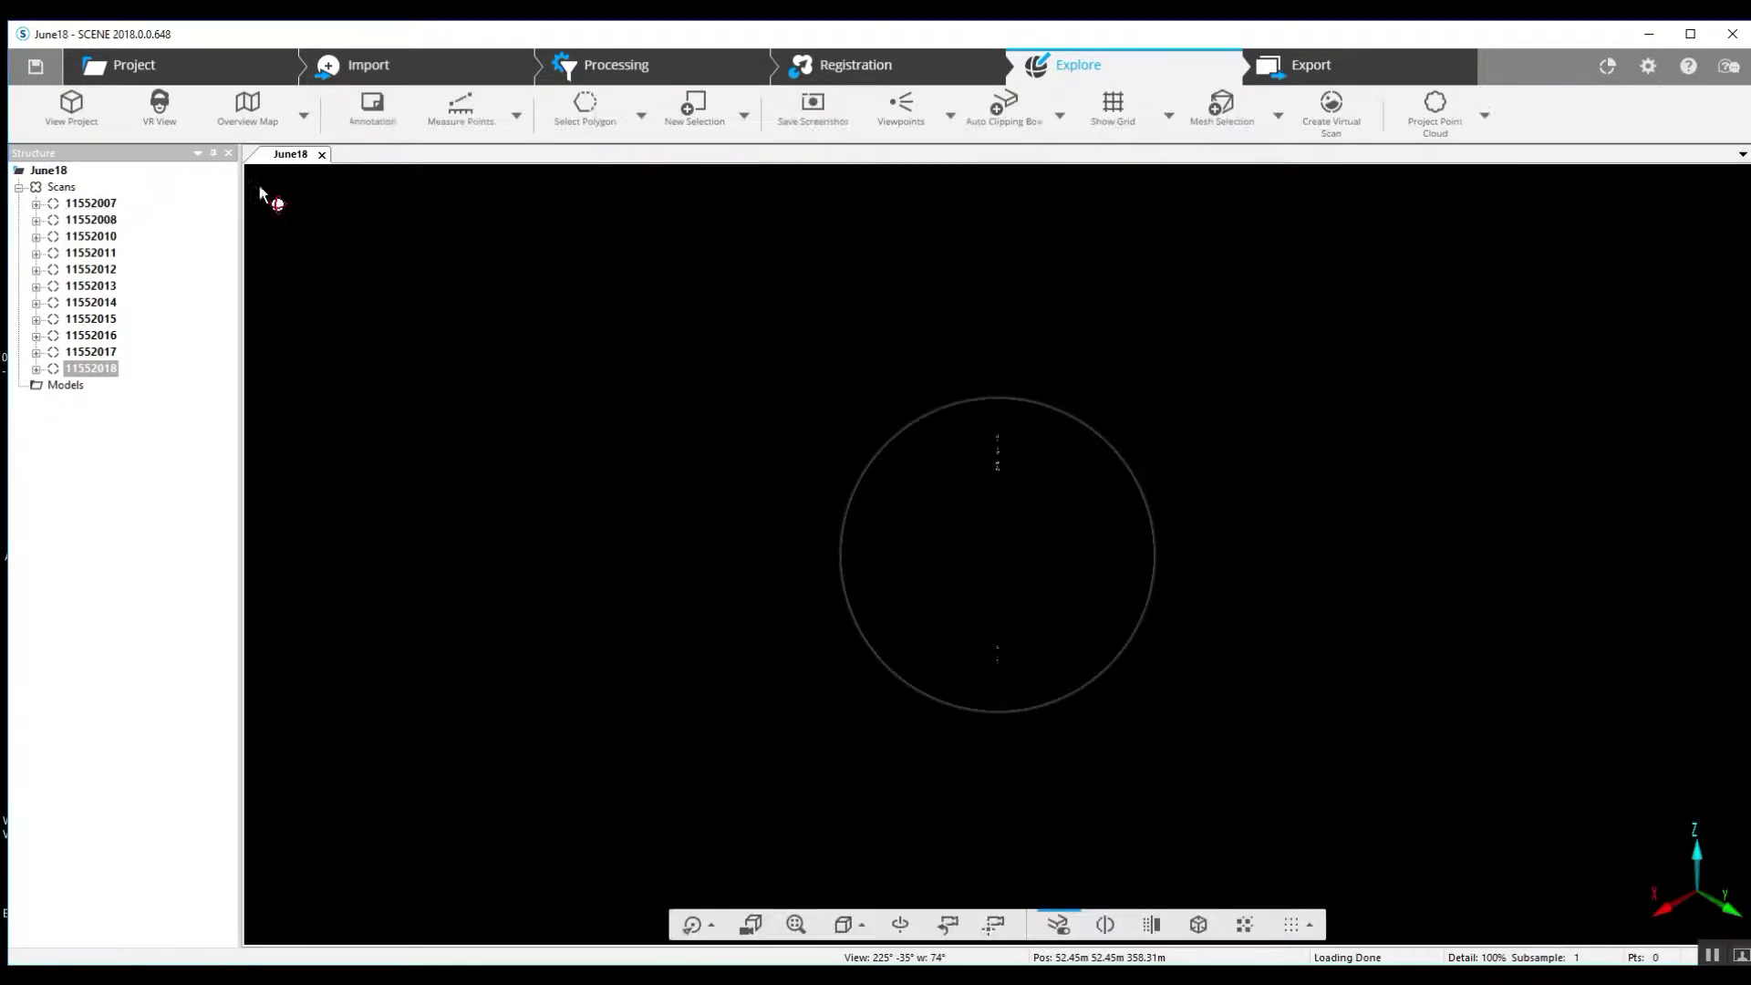
{"action": "left_click", "coordinate": [321, 154]}
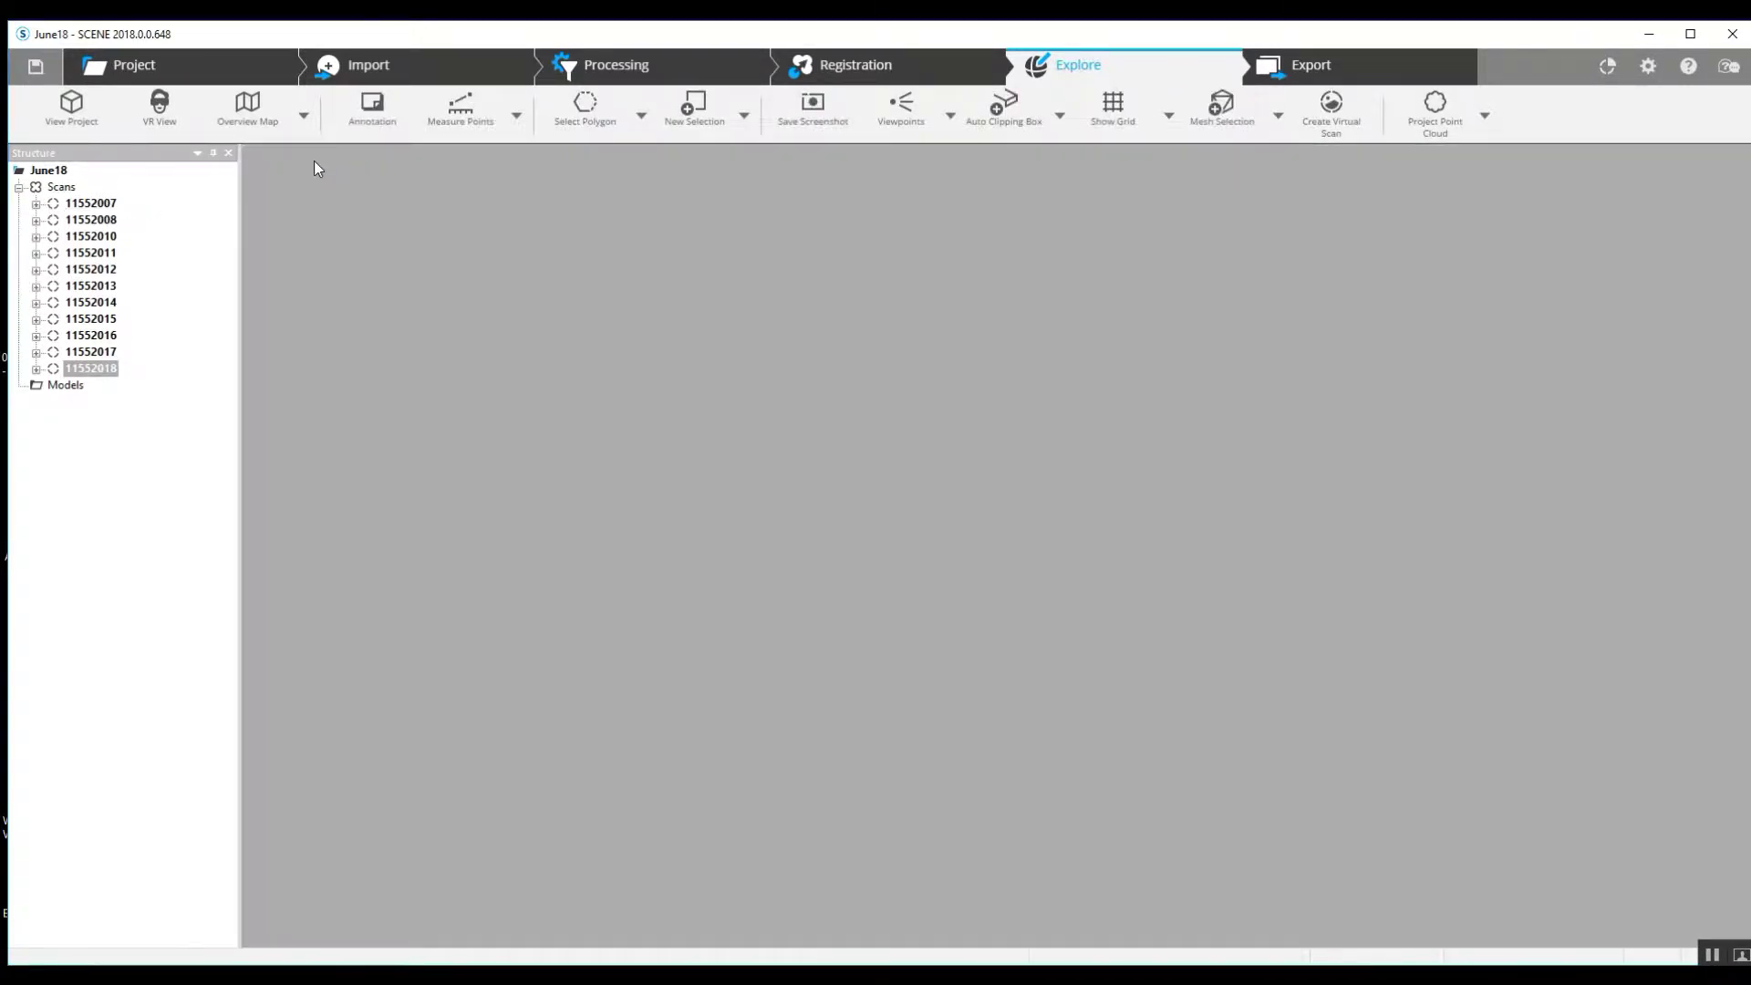
{"action": "double_click", "coordinate": [107, 223]}
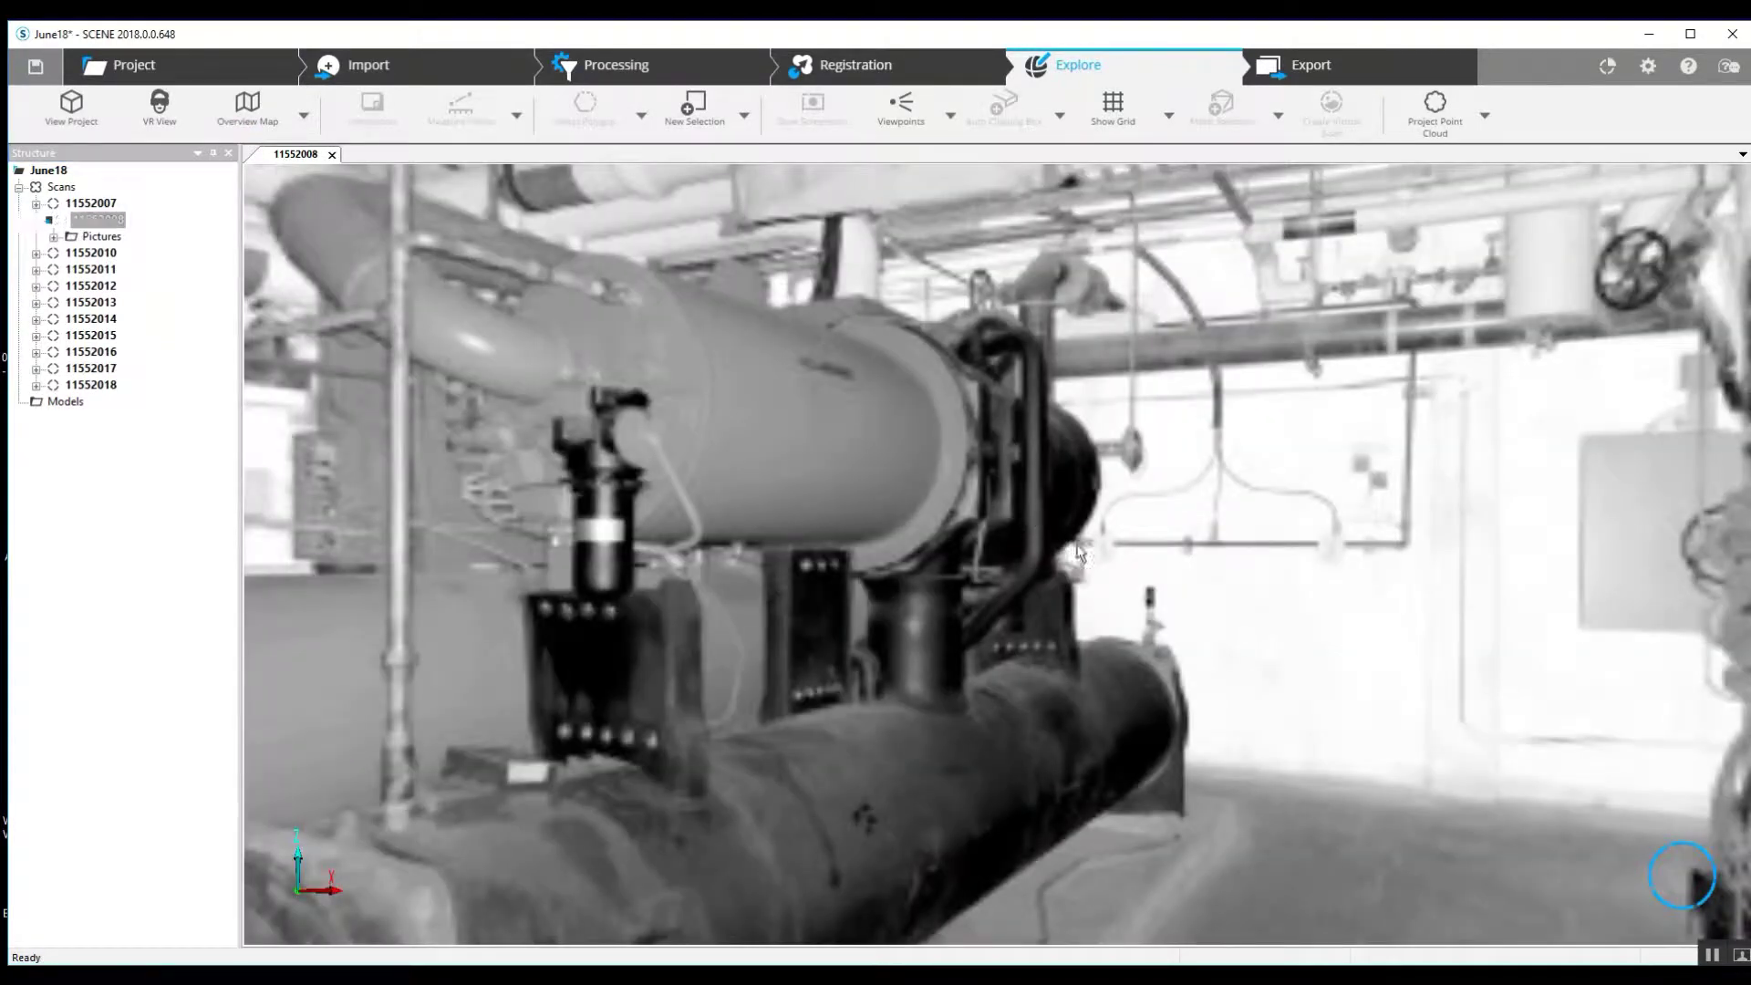
Look around scan 11552008 from the chiller and valves to the vertical pipe, drum and shelving
{"action": "scroll", "coordinate": [1051, 536], "scroll_direction": "up", "scroll_amount": 5}
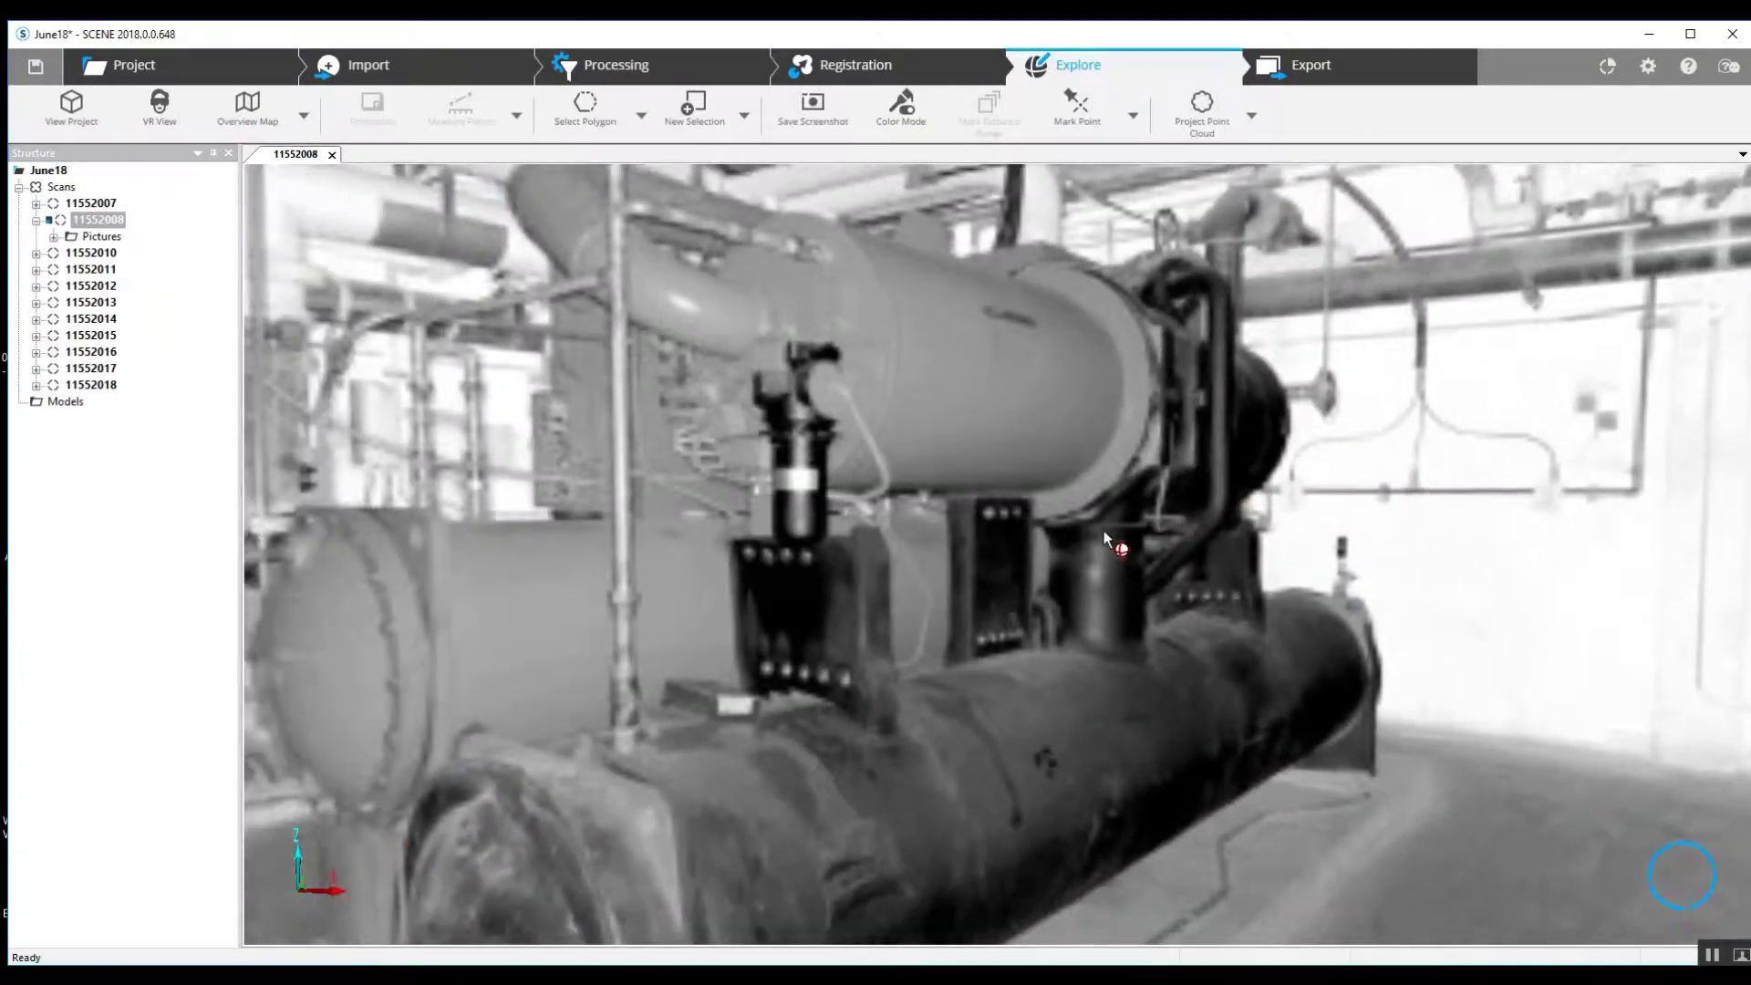
{"action": "left_click_drag", "start_coordinate": [1105, 535], "coordinate": [857, 468]}
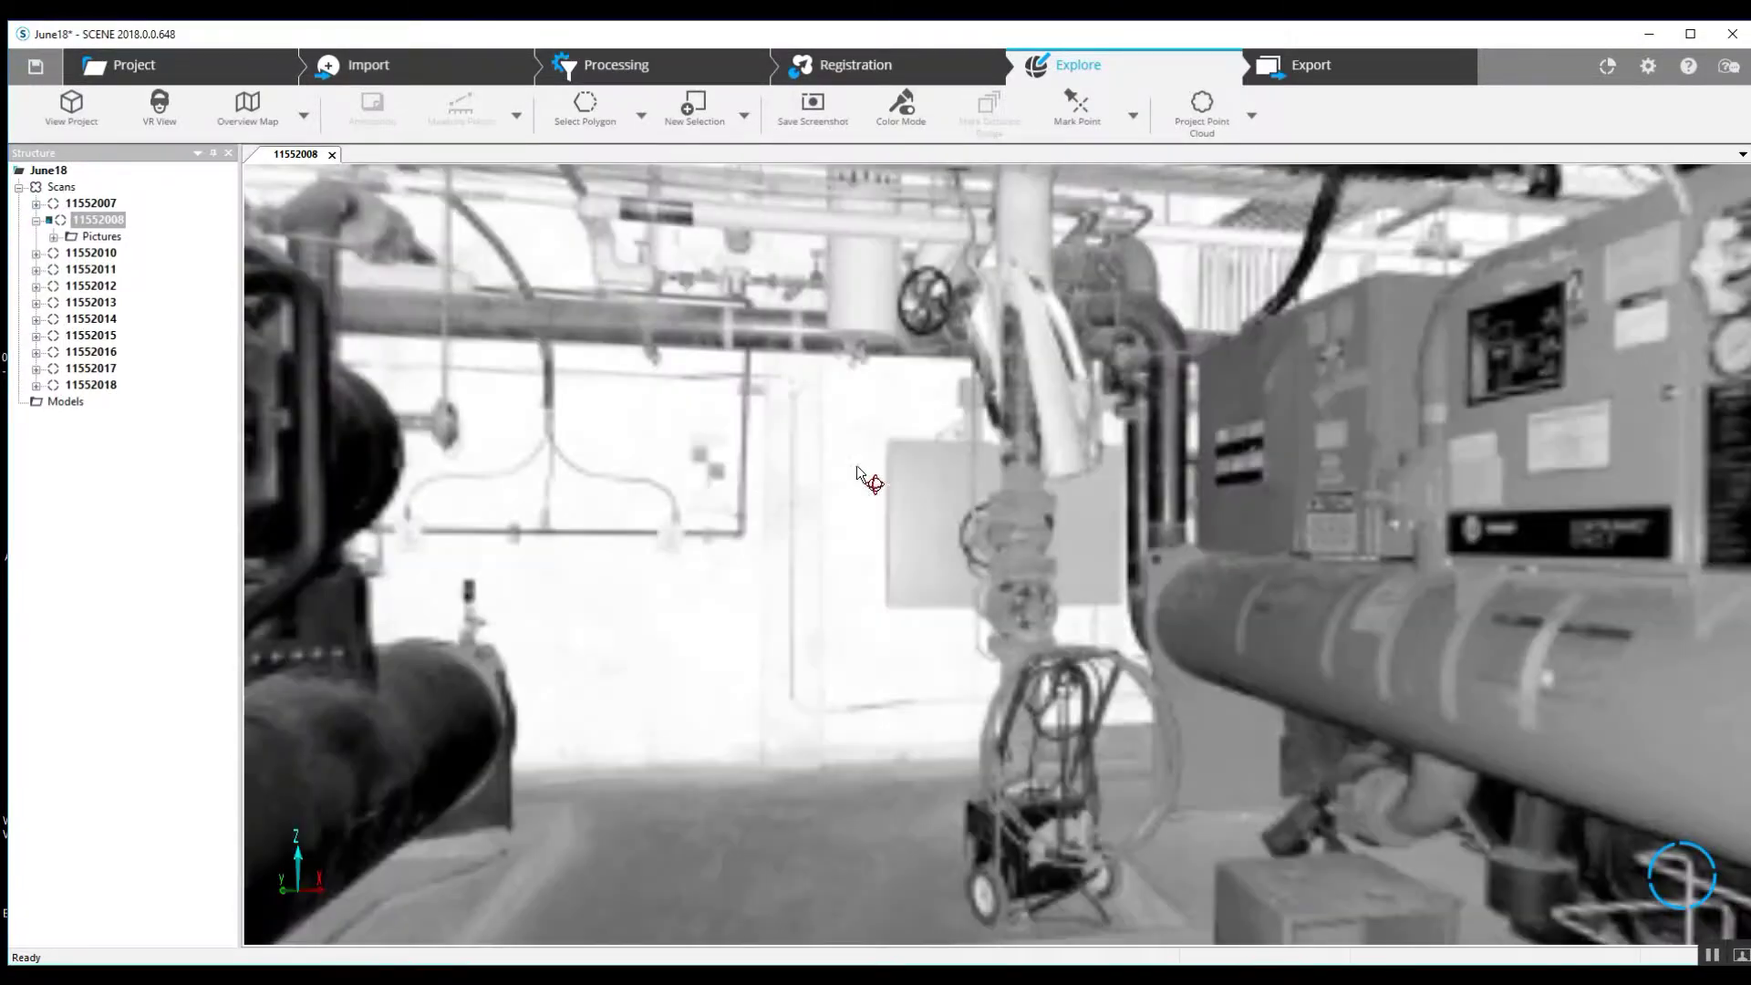
{"action": "mouse_move", "coordinate": [1129, 409]}
{"action": "left_mouse_down"}
{"action": "mouse_move", "coordinate": [856, 388]}
{"action": "mouse_move", "coordinate": [1320, 383]}
{"action": "mouse_move", "coordinate": [1256, 429]}
{"action": "mouse_move", "coordinate": [686, 581]}
{"action": "left_mouse_up"}
{"action": "scroll", "coordinate": [662, 518], "scroll_direction": "down", "scroll_amount": 10}
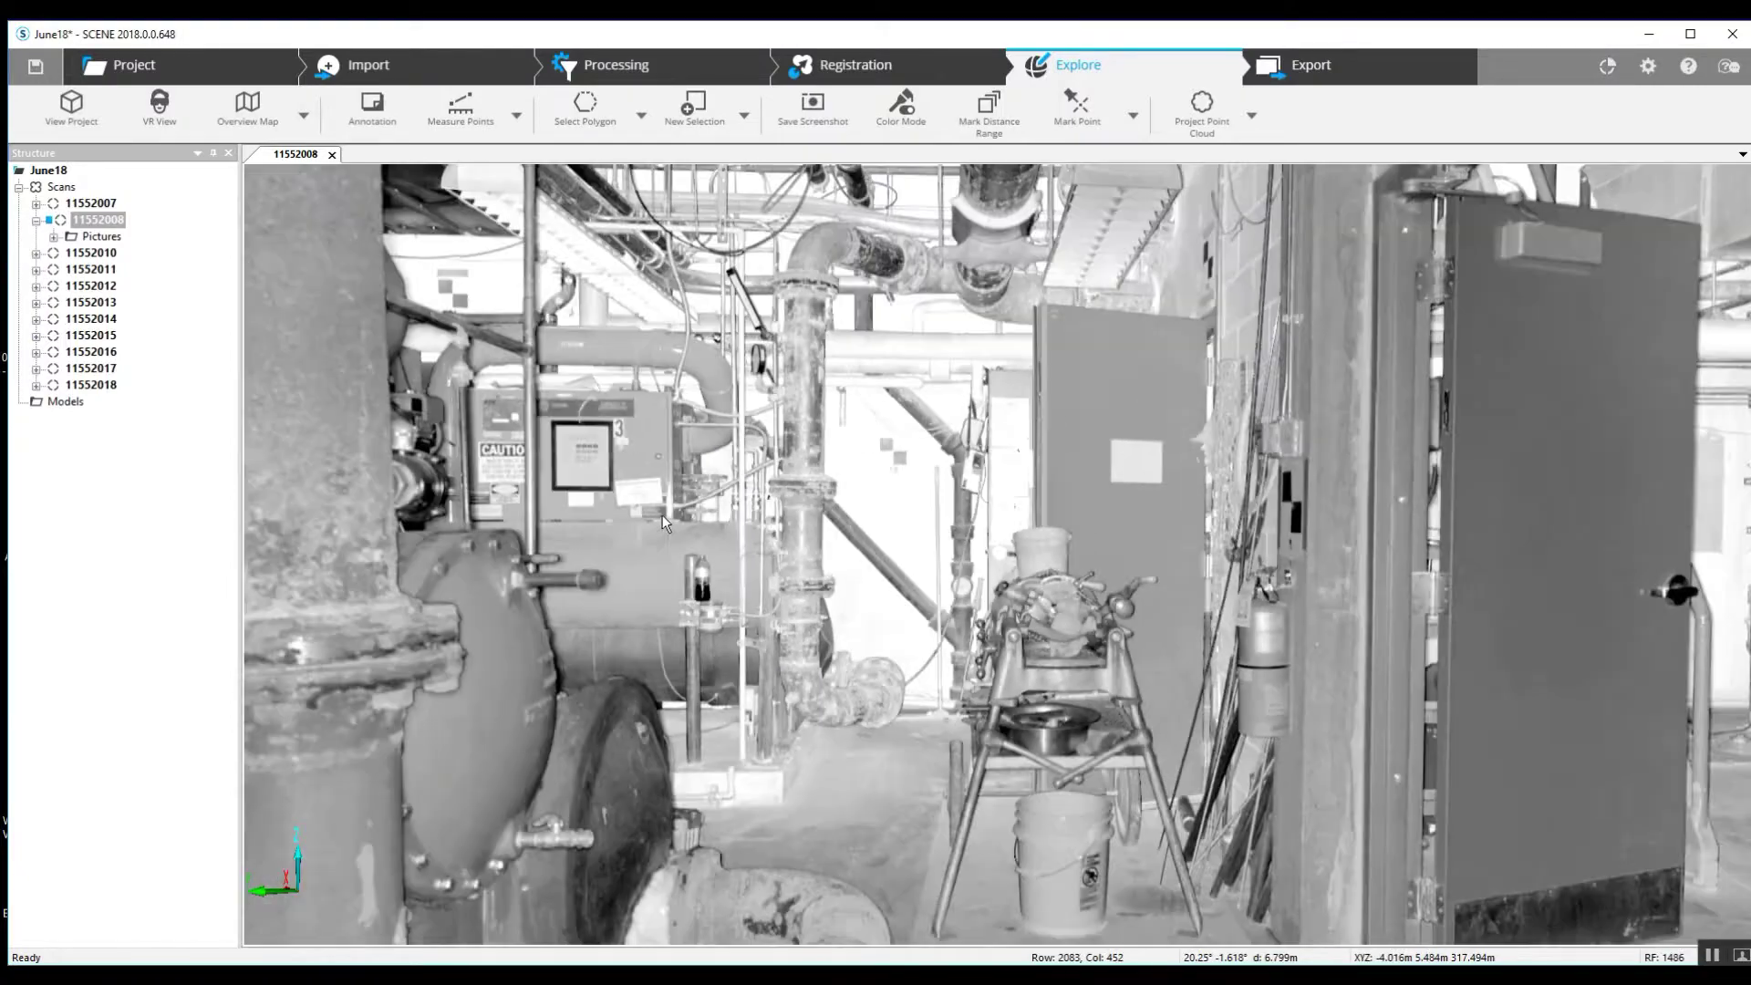
{"action": "left_click_drag", "start_coordinate": [662, 515], "coordinate": [1084, 507]}
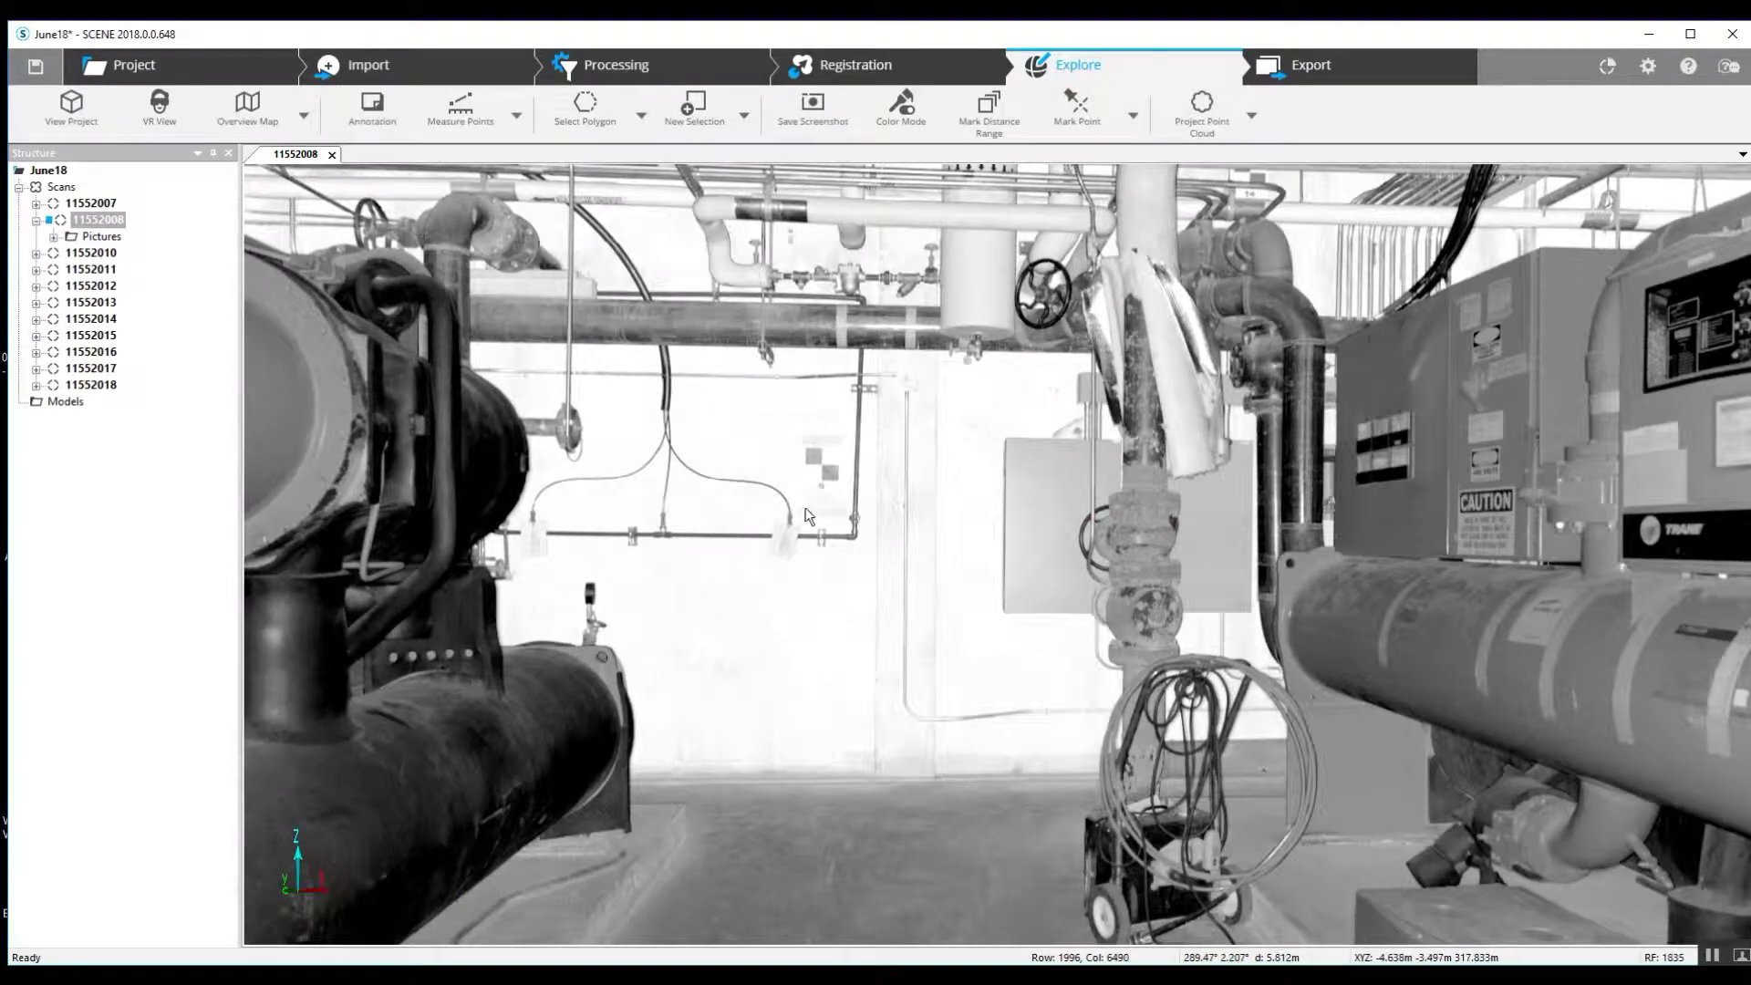
{"action": "left_click_drag", "start_coordinate": [798, 522], "coordinate": [864, 501]}
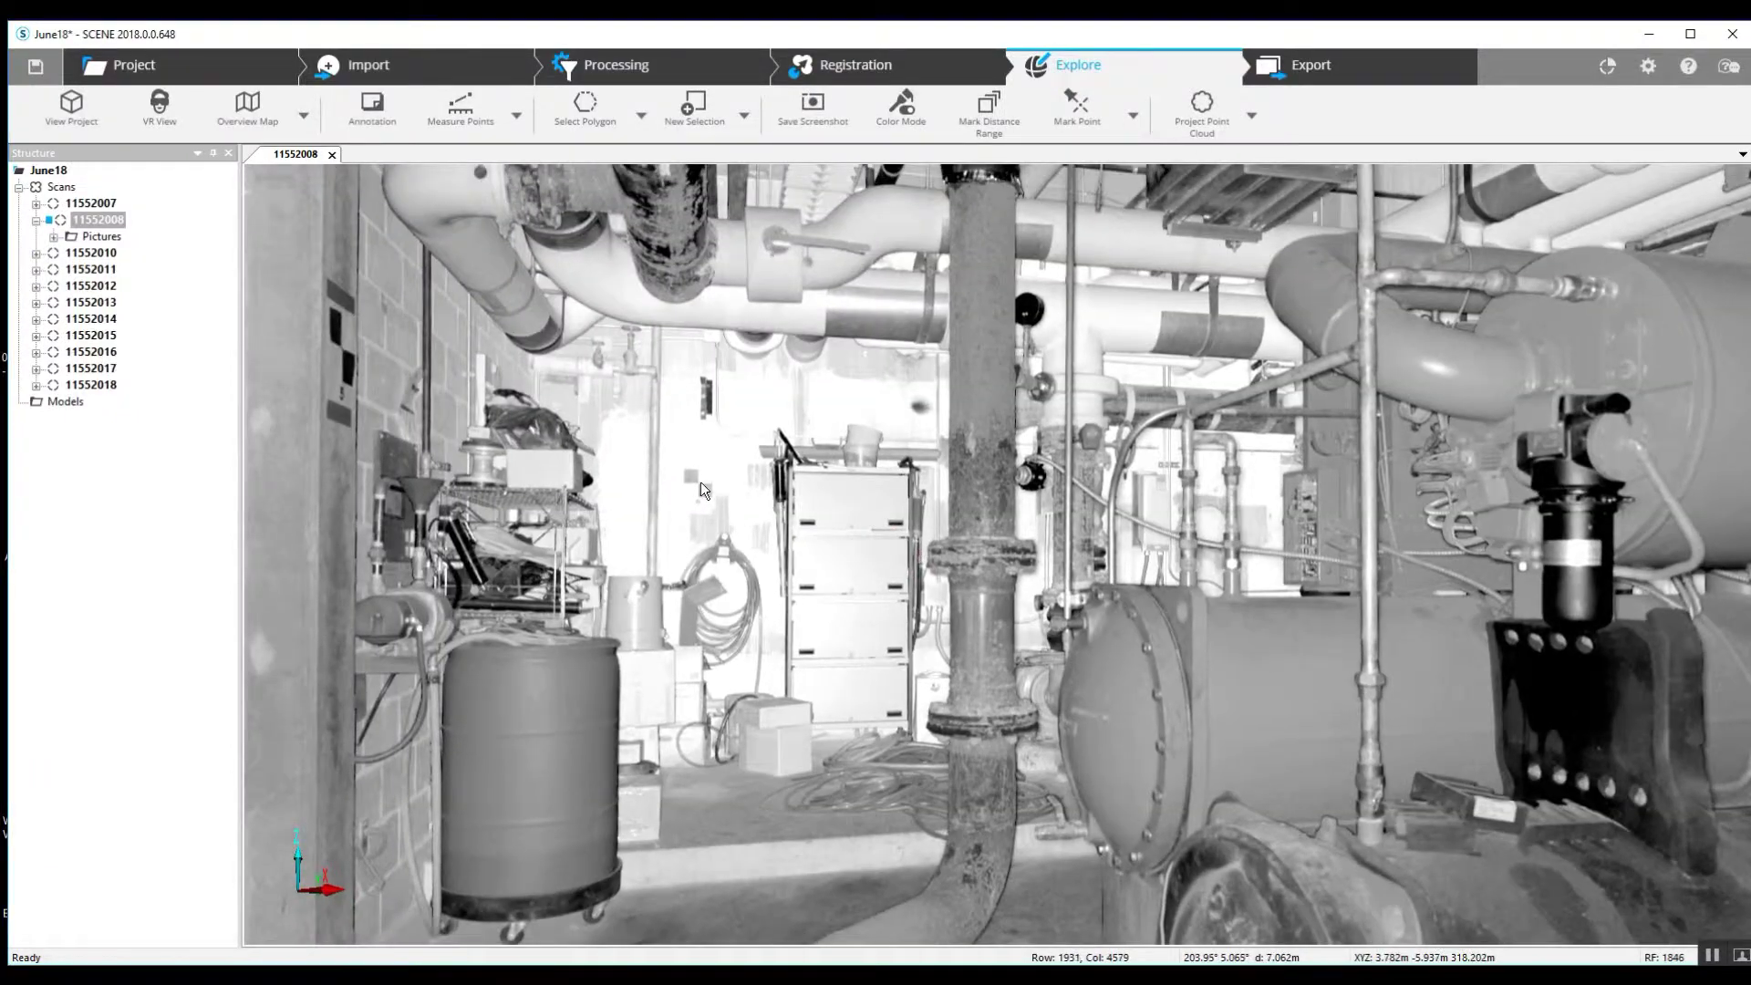
{"action": "scroll", "coordinate": [700, 480], "scroll_direction": "up", "scroll_amount": 3}
{"action": "scroll", "coordinate": [748, 545], "scroll_direction": "down", "scroll_amount": 2}
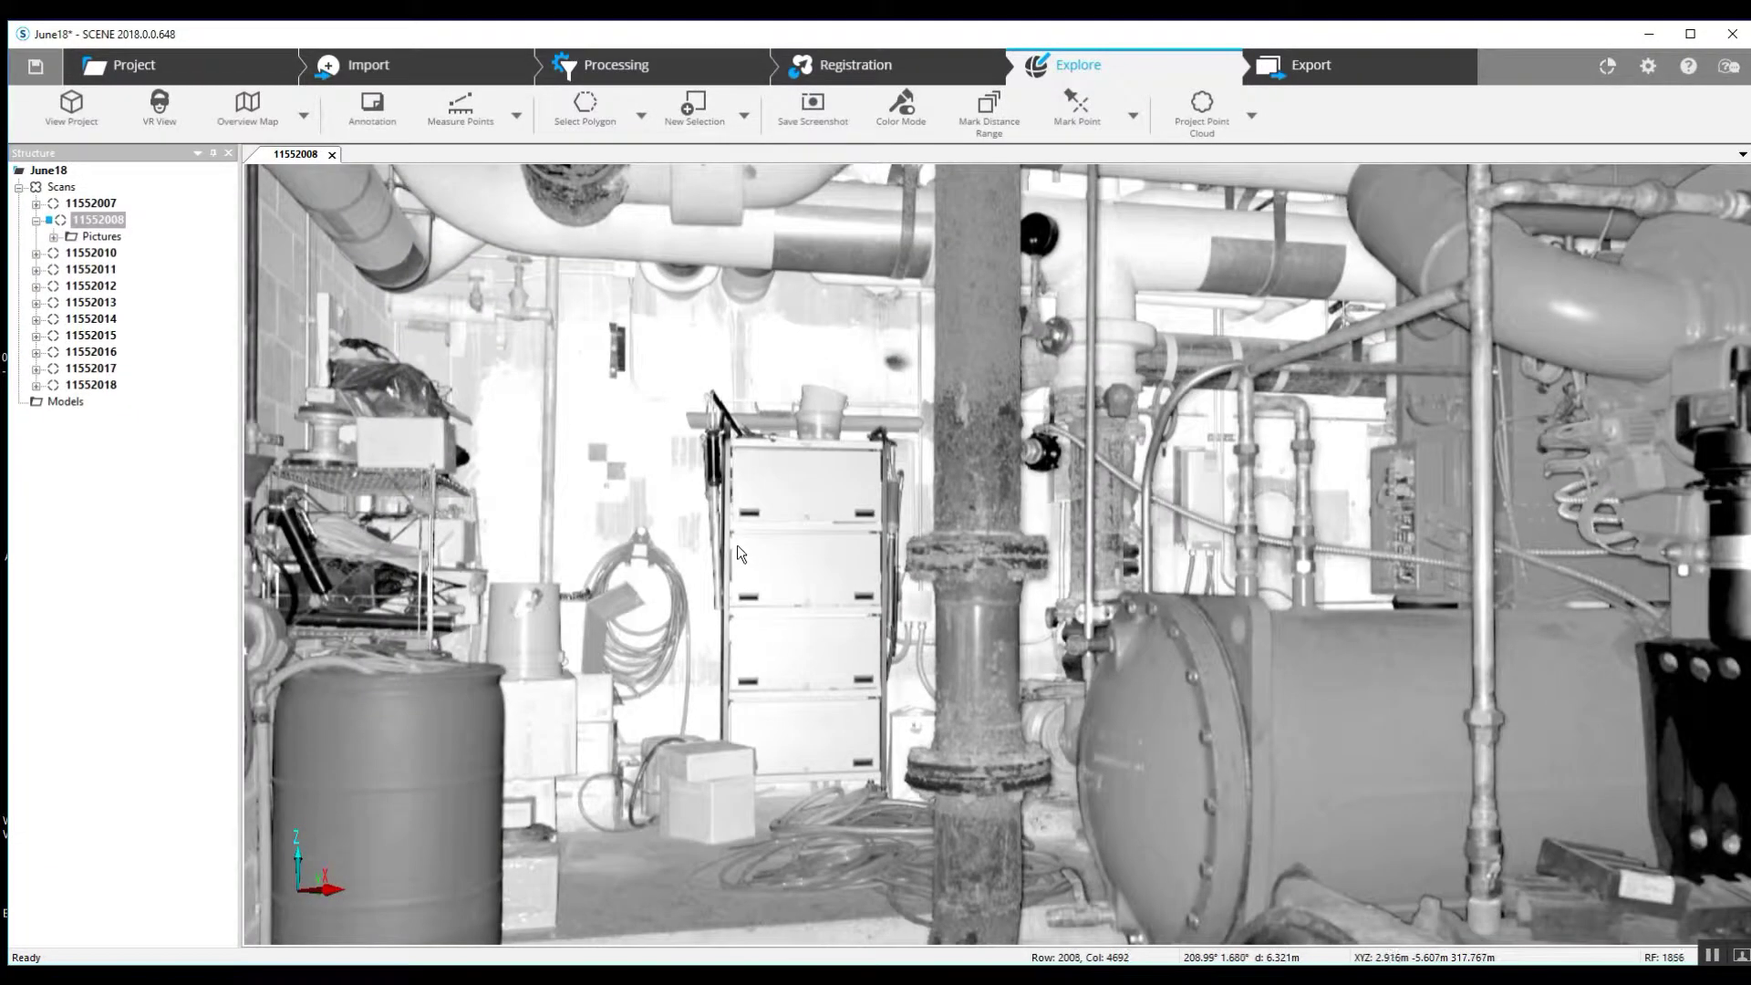
{"action": "mouse_move", "coordinate": [737, 545]}
{"action": "left_mouse_down"}
{"action": "mouse_move", "coordinate": [969, 529]}
{"action": "mouse_move", "coordinate": [984, 507]}
{"action": "mouse_move", "coordinate": [1049, 675]}
{"action": "mouse_move", "coordinate": [1054, 801]}
{"action": "mouse_move", "coordinate": [868, 544]}
{"action": "mouse_move", "coordinate": [720, 542]}
{"action": "left_mouse_up"}
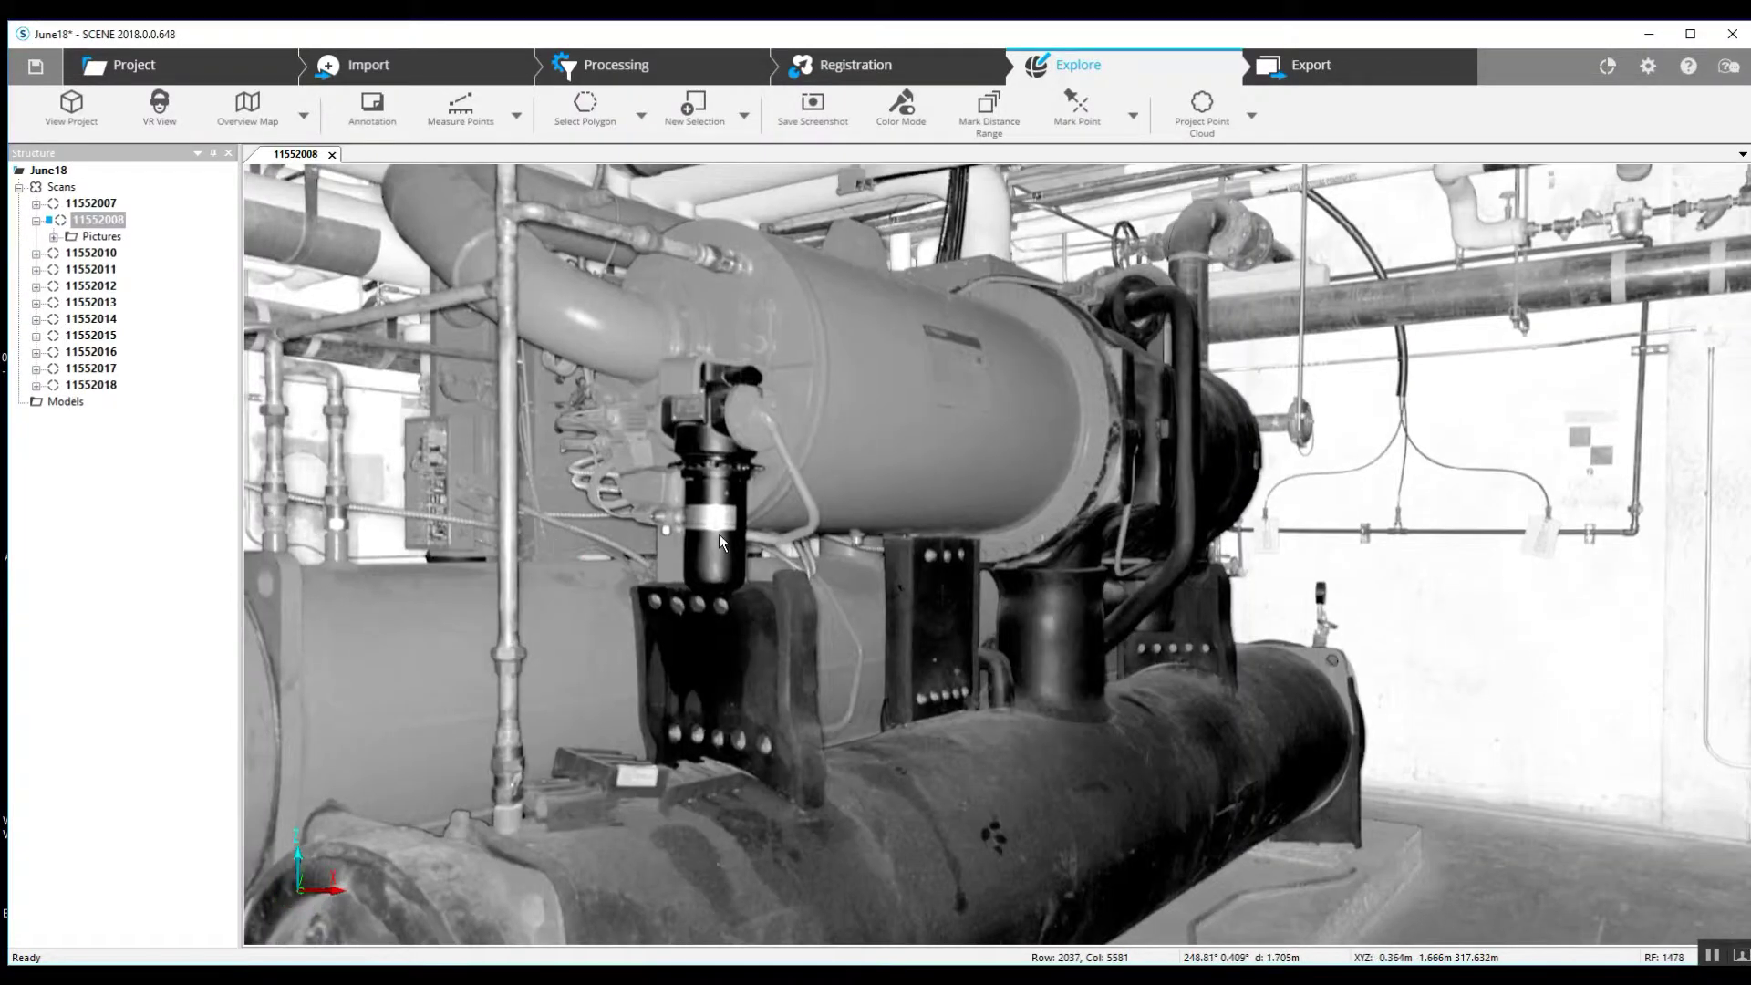
Replace the 11552008 view with scan 11552013 and fly in close to its Y-valves
{"action": "left_click", "coordinate": [332, 154]}
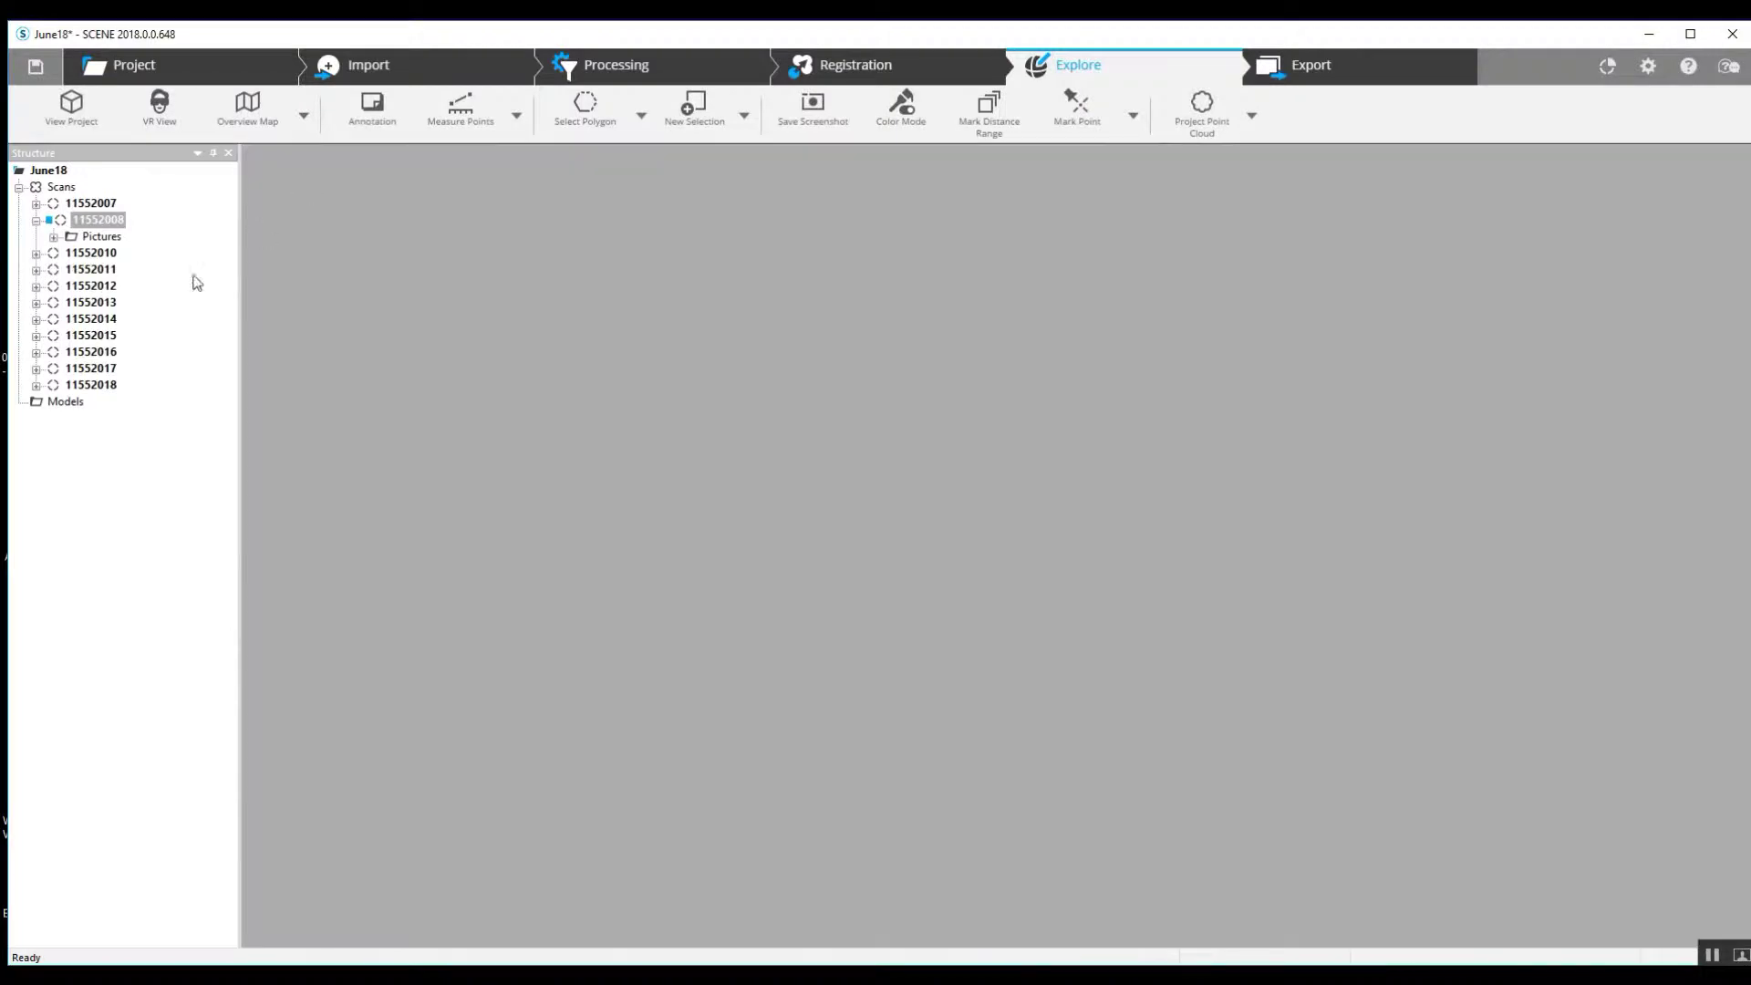
{"action": "double_click", "coordinate": [95, 302]}
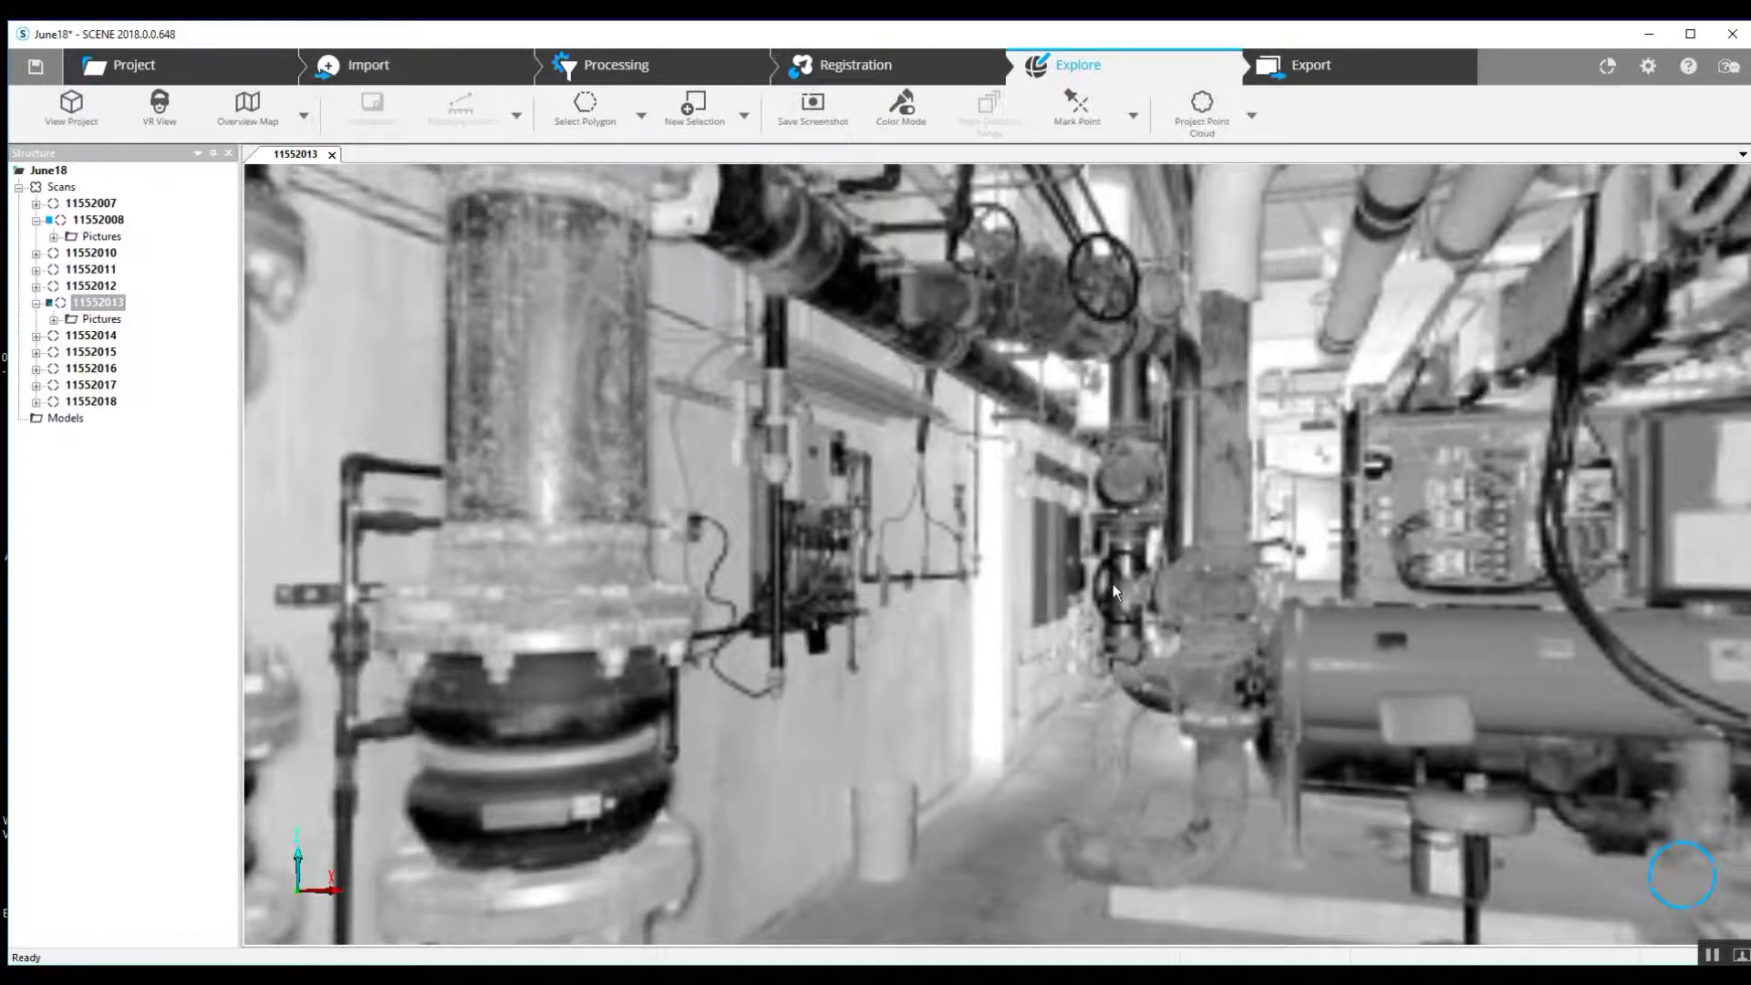
{"action": "double_click", "coordinate": [1129, 500]}
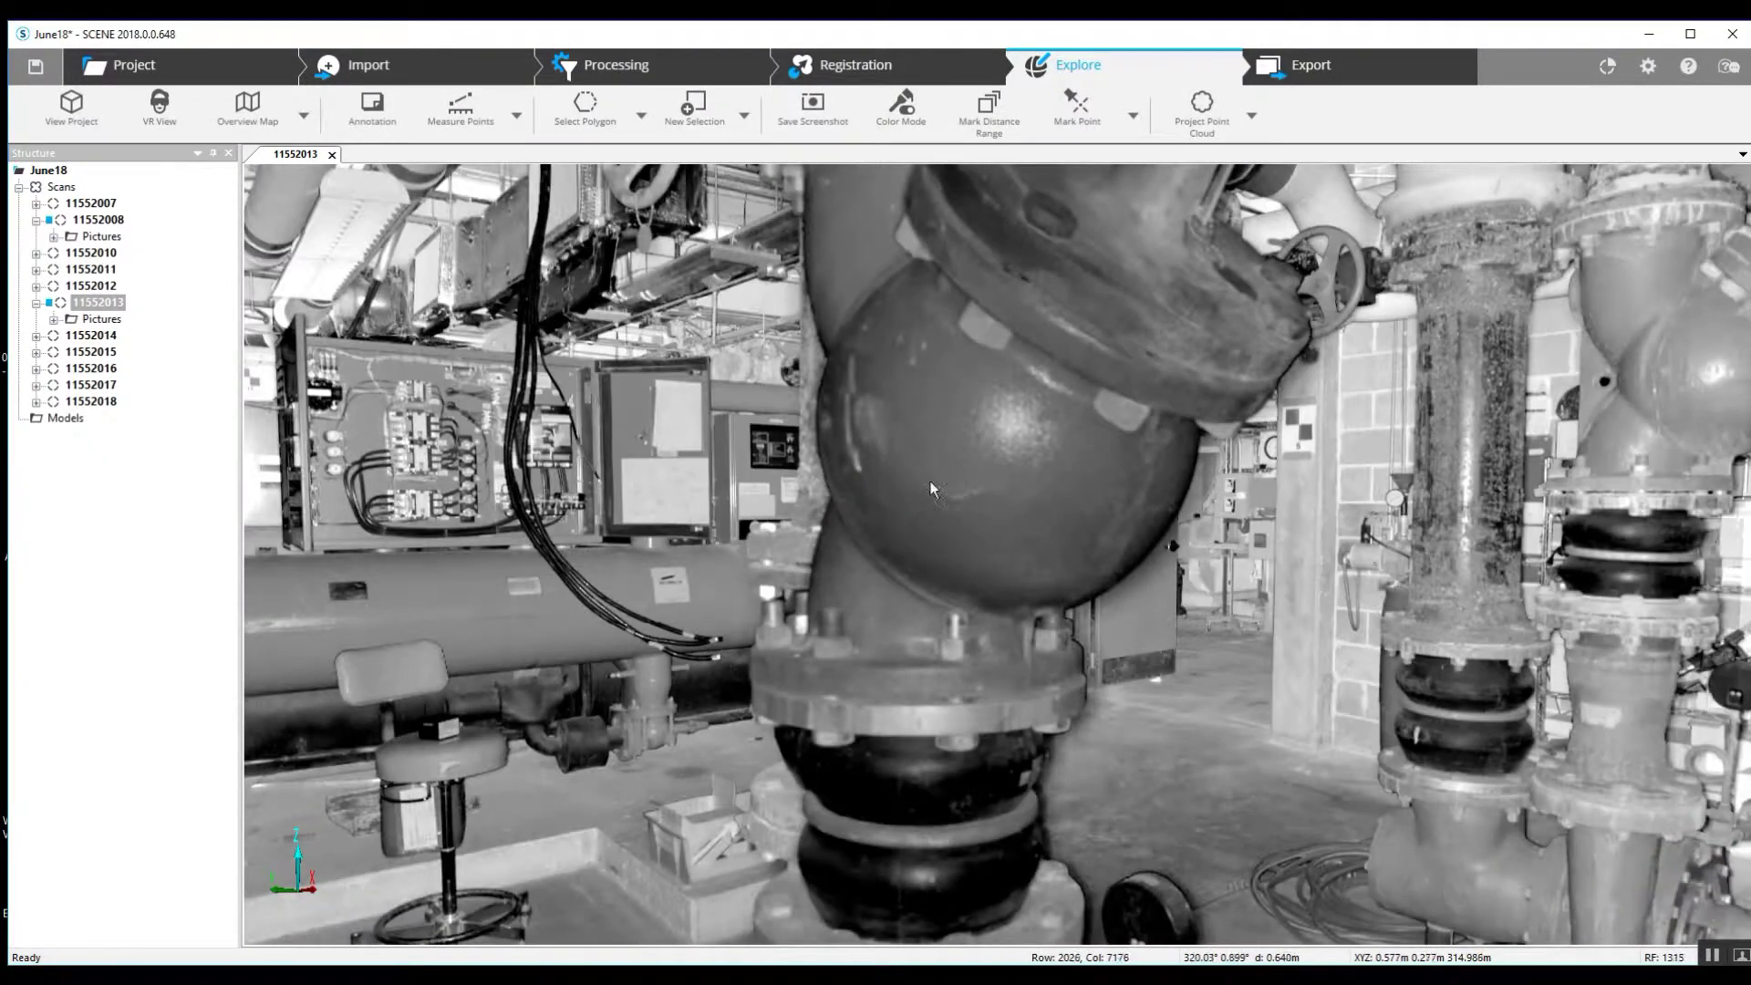
{"action": "double_click", "coordinate": [1231, 474]}
{"action": "double_click", "coordinate": [1181, 428]}
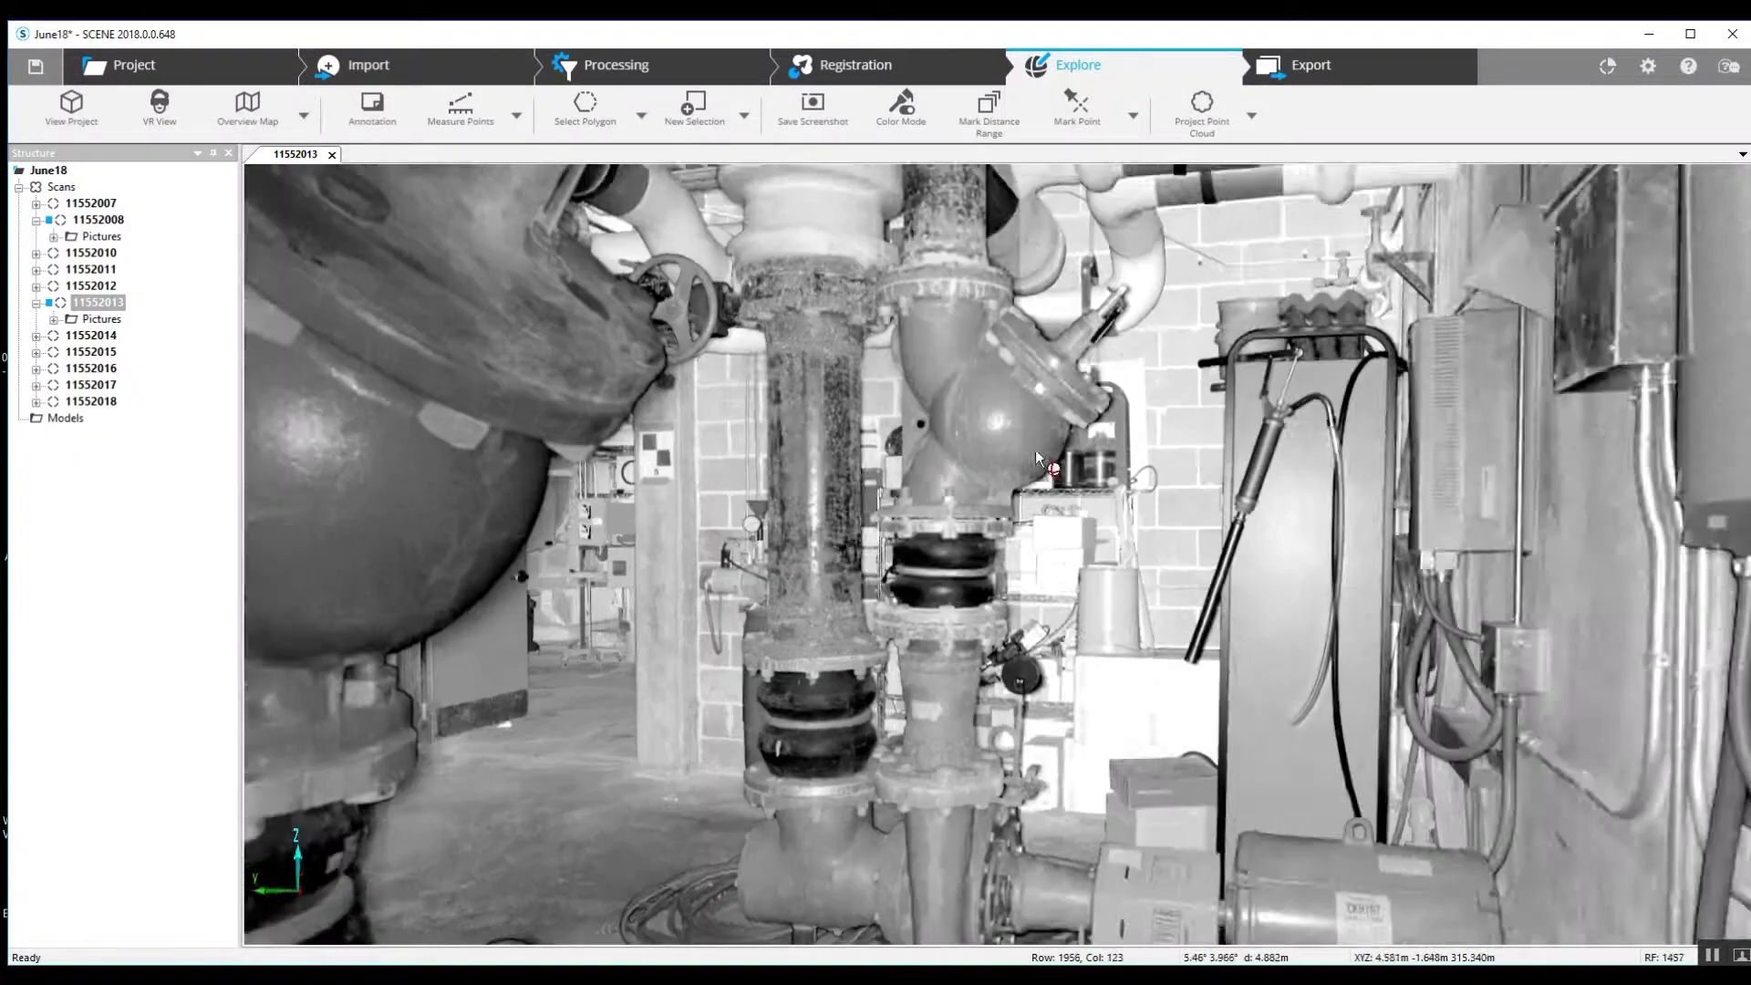
Look over the electrical boxes and floor pipes, then swing back to the Y-valve
{"action": "left_click_drag", "start_coordinate": [1037, 458], "coordinate": [638, 511]}
{"action": "double_click", "coordinate": [970, 737]}
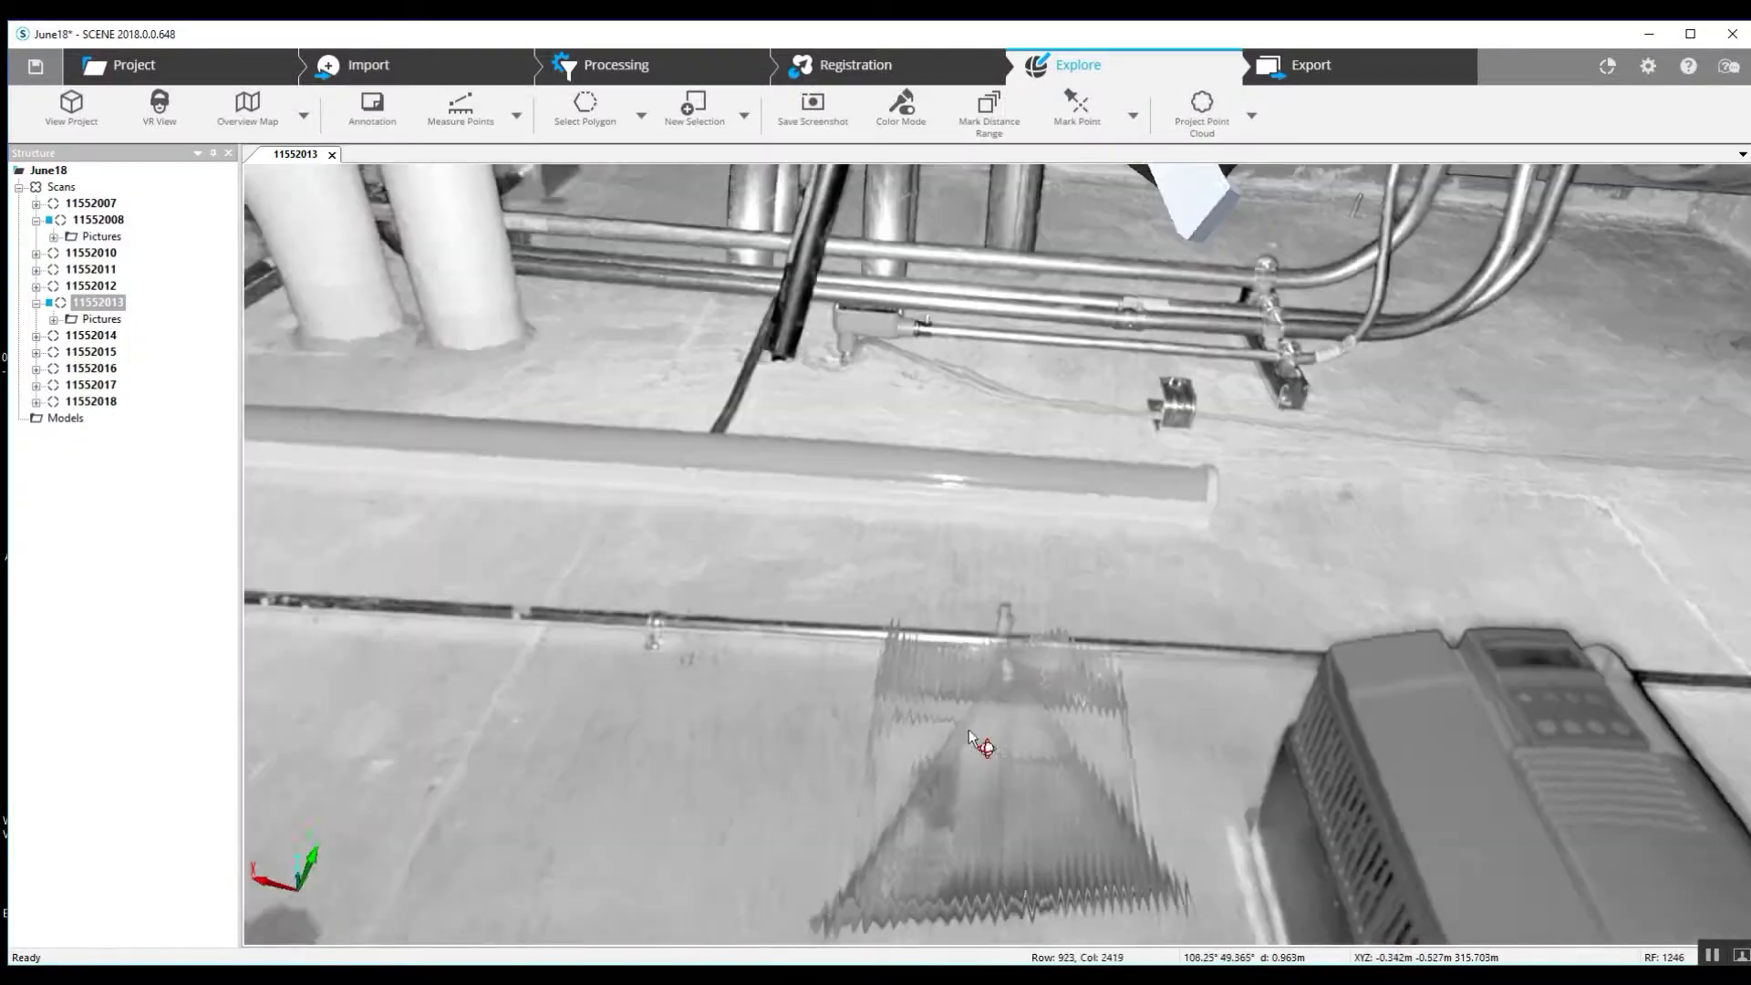
{"action": "left_click_drag", "start_coordinate": [970, 737], "coordinate": [815, 390]}
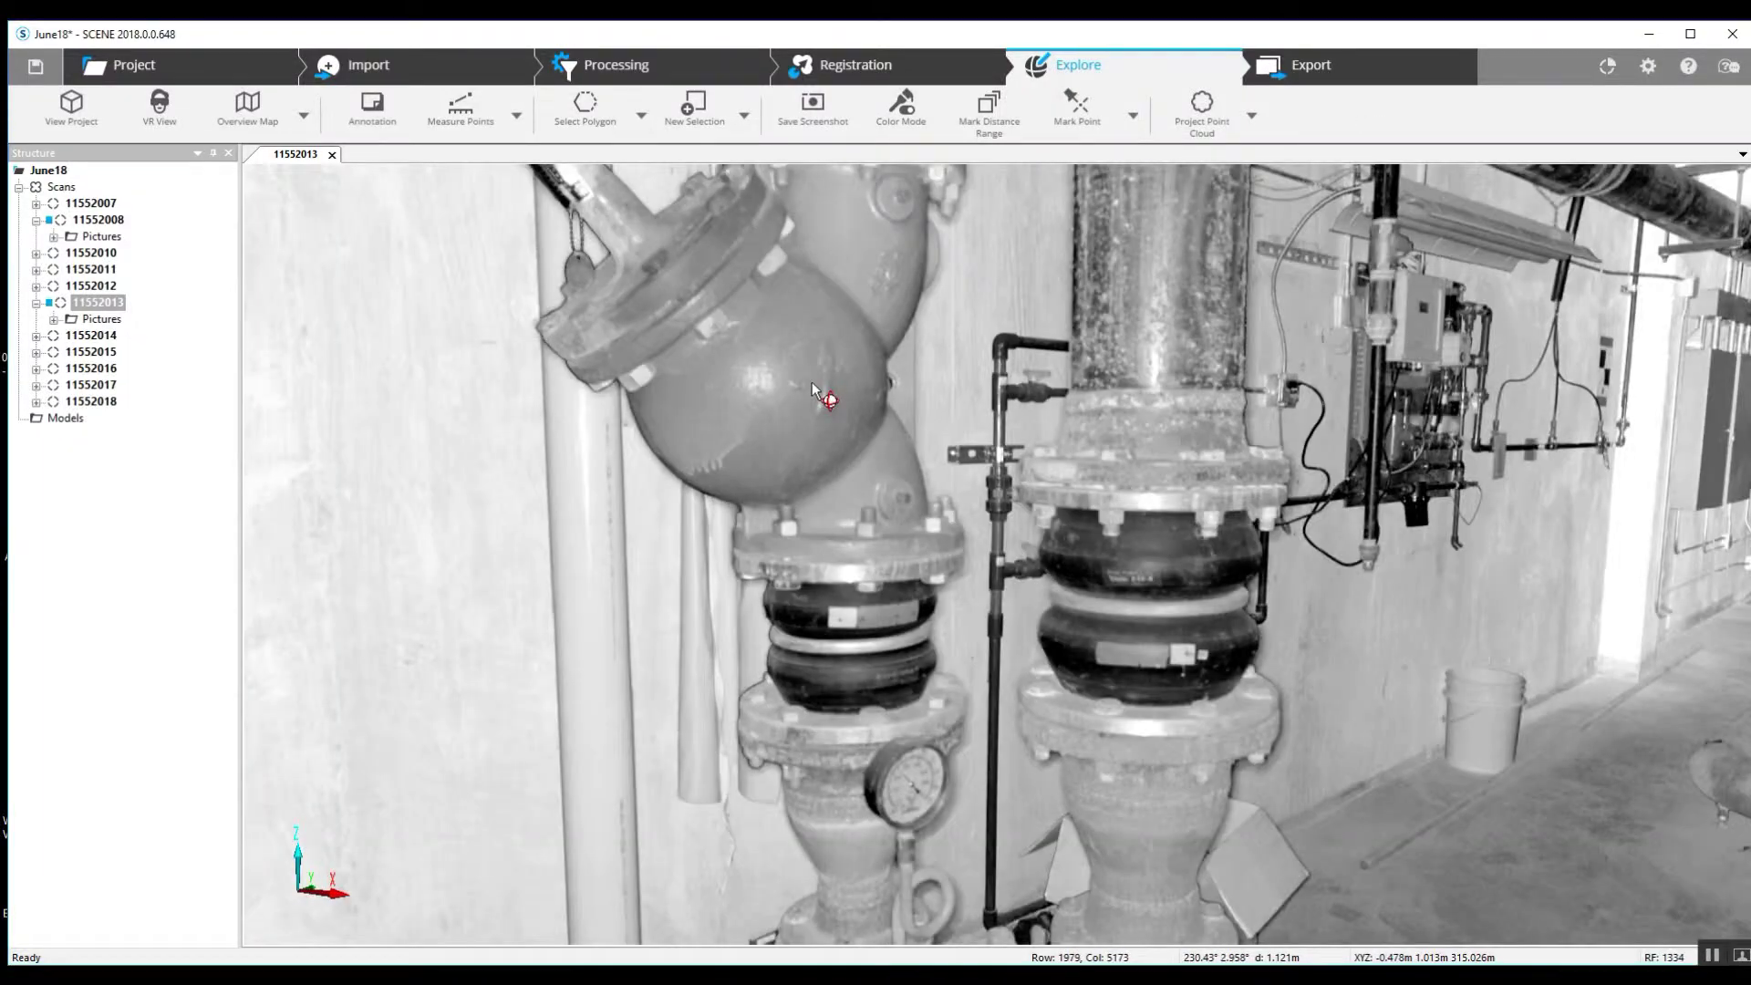
{"action": "scroll", "coordinate": [814, 390], "scroll_direction": "down", "scroll_amount": 5}
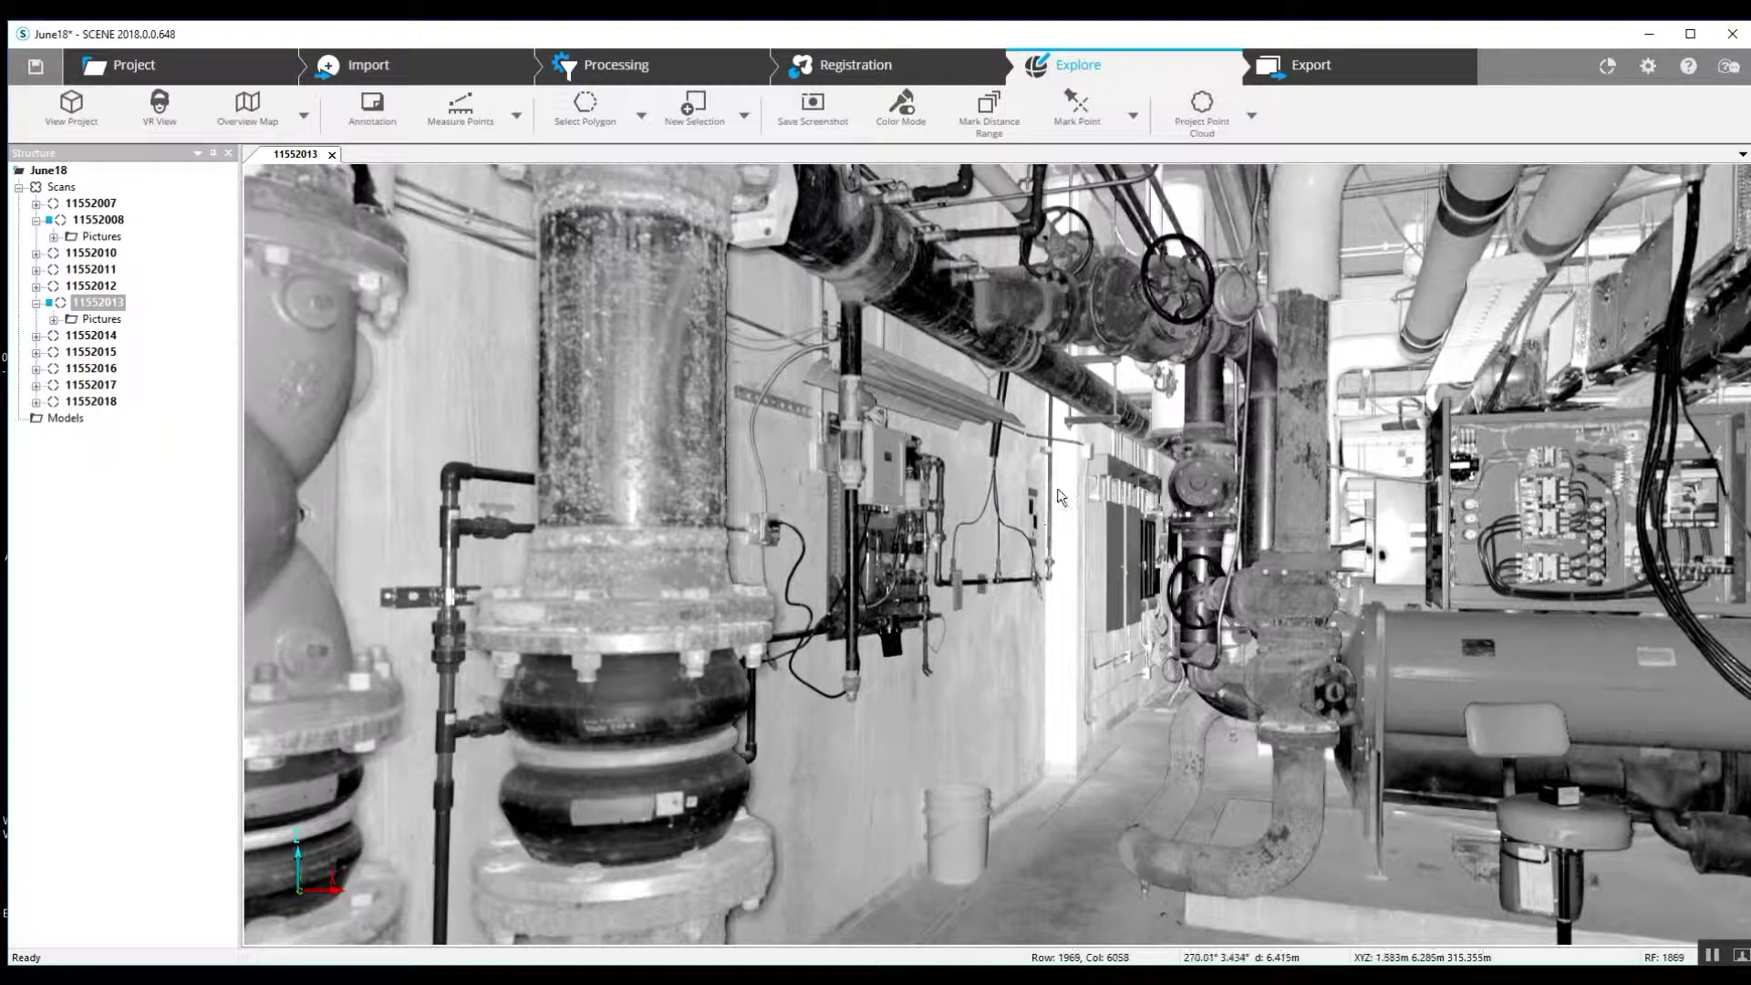
{"action": "scroll", "coordinate": [1485, 501], "scroll_direction": "up", "scroll_amount": 3}
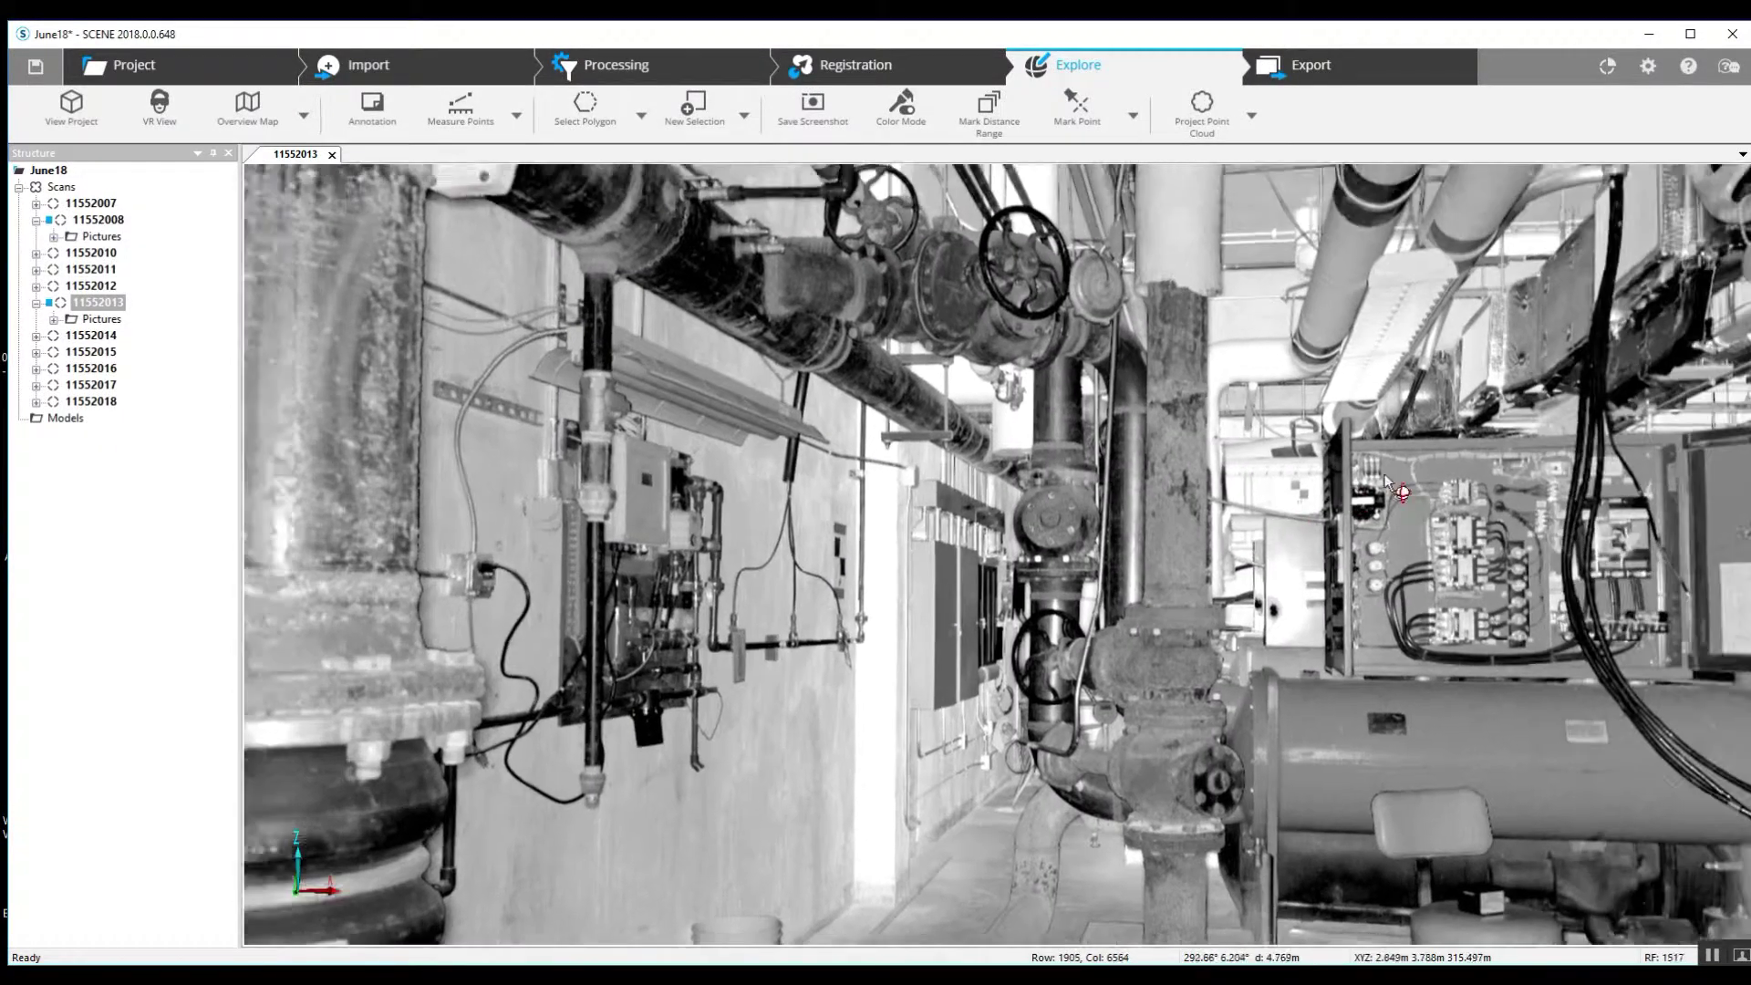
{"action": "scroll", "coordinate": [1386, 483], "scroll_direction": "up", "scroll_amount": 2}
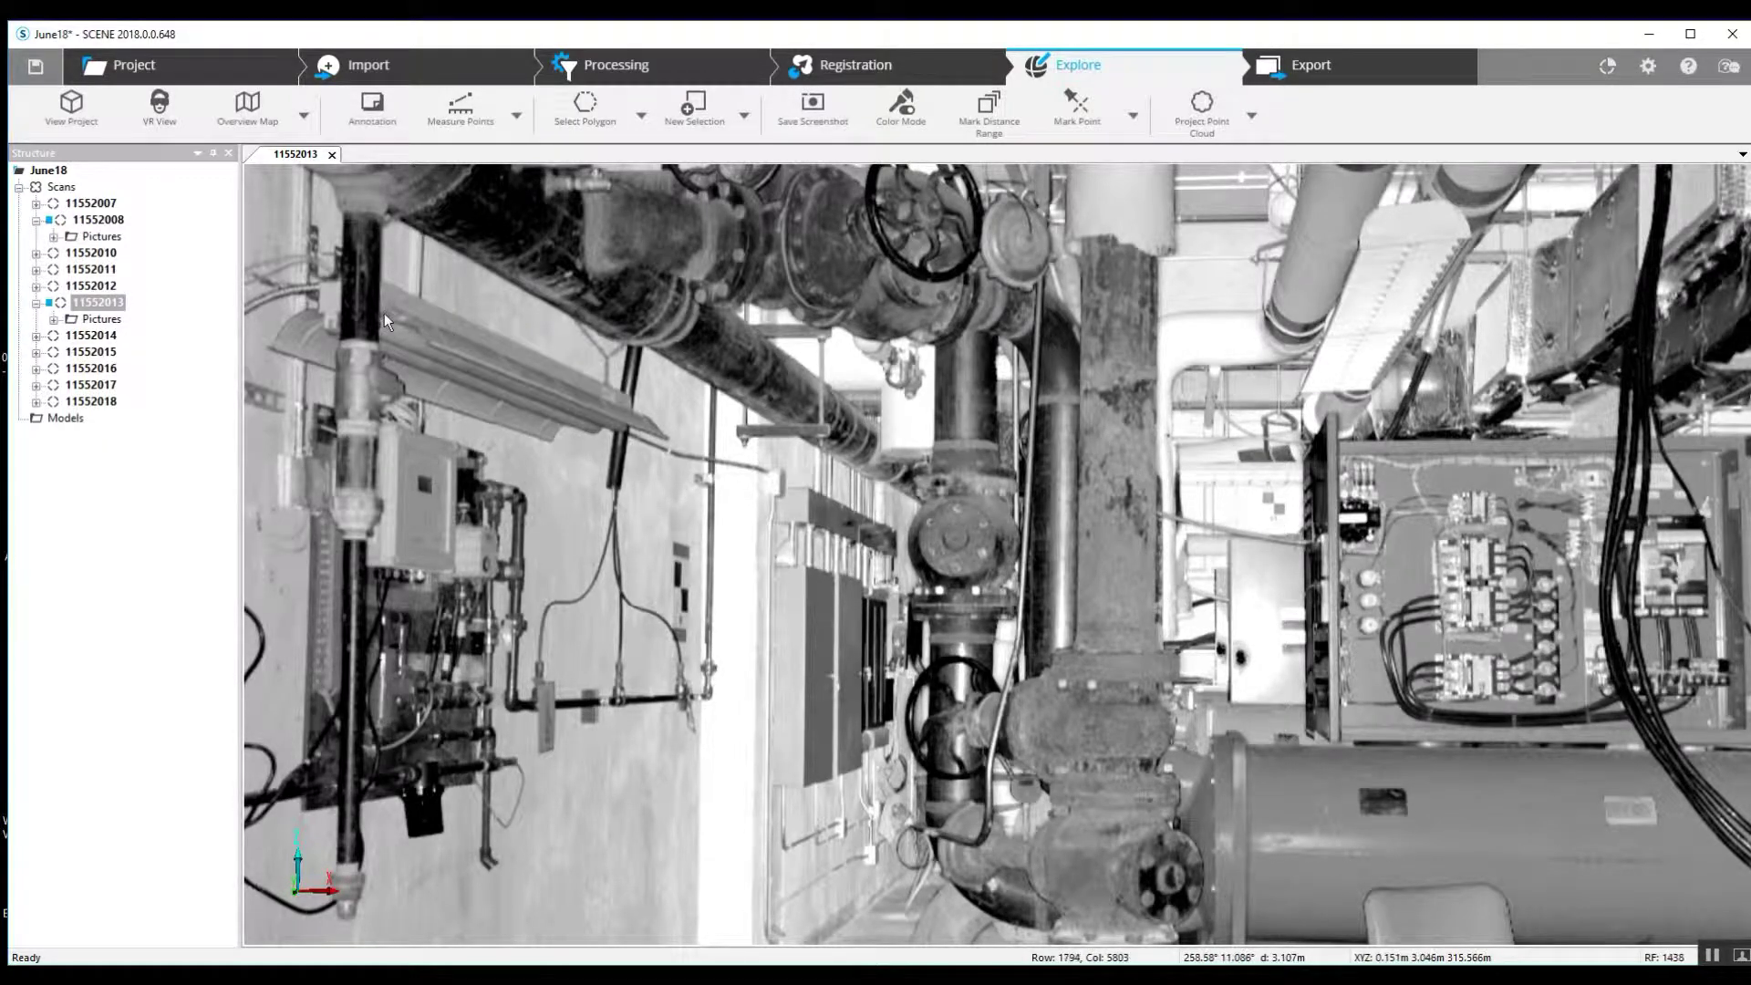
Load the data of scan 11552016 from its context menu
{"action": "right_click", "coordinate": [108, 367]}
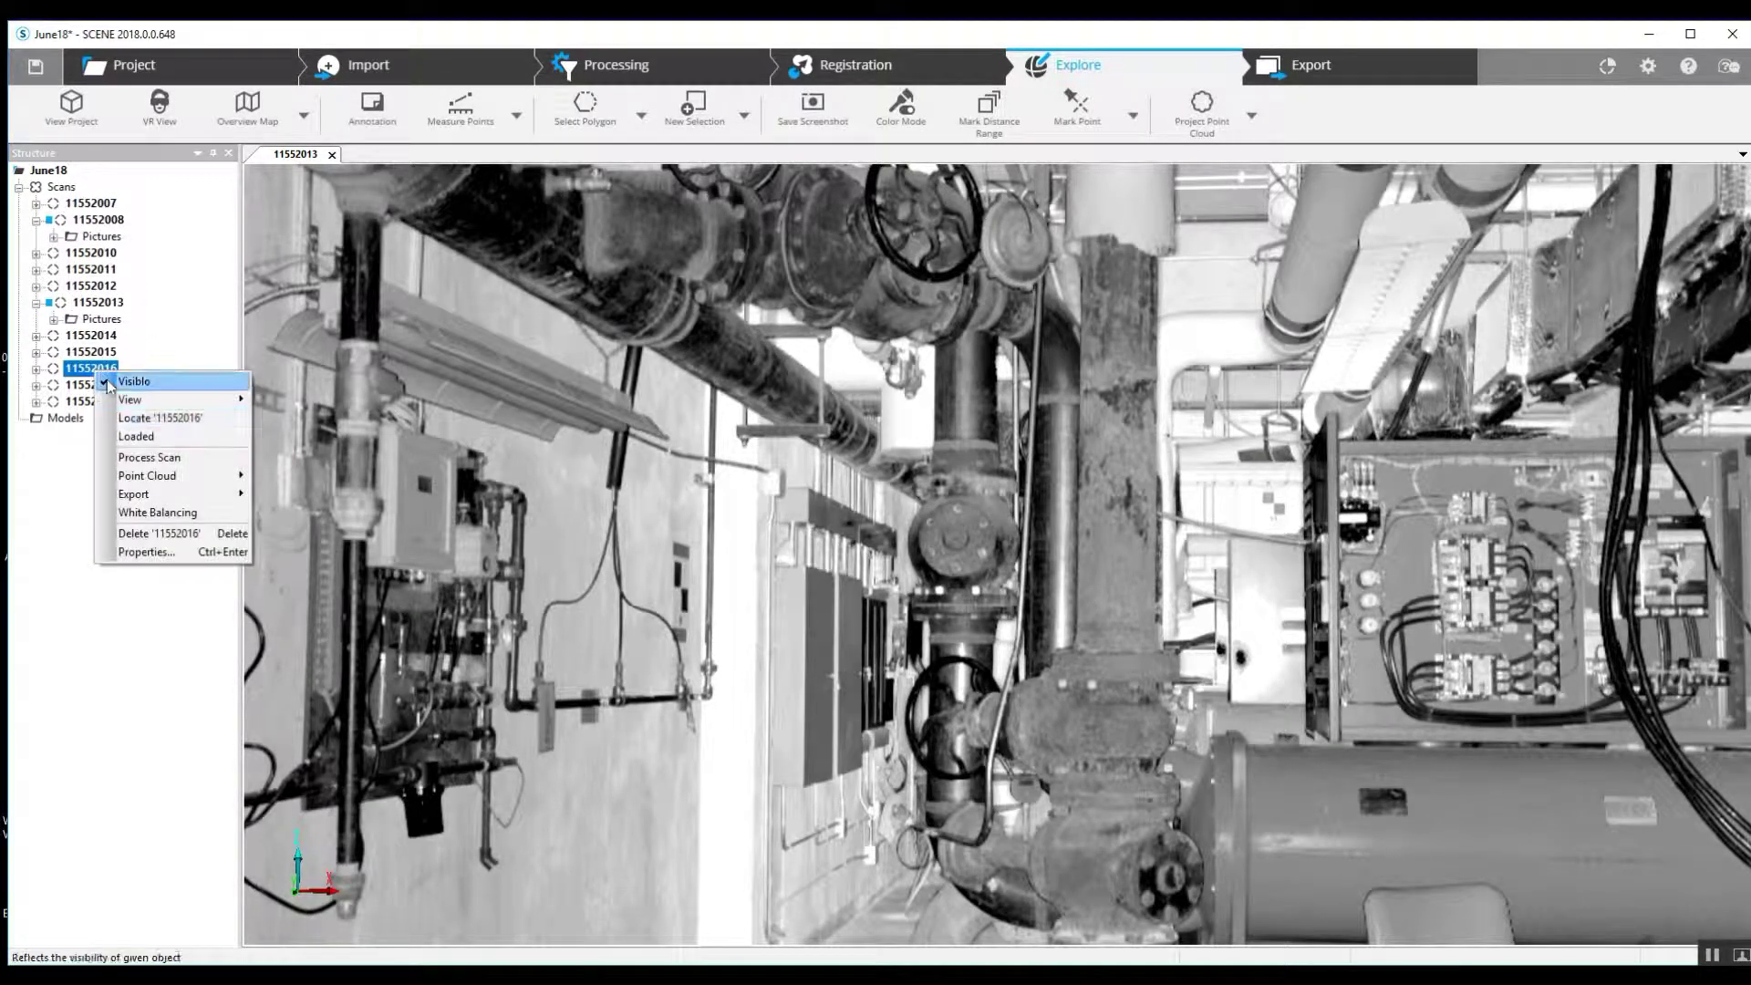
{"action": "left_click", "coordinate": [682, 372]}
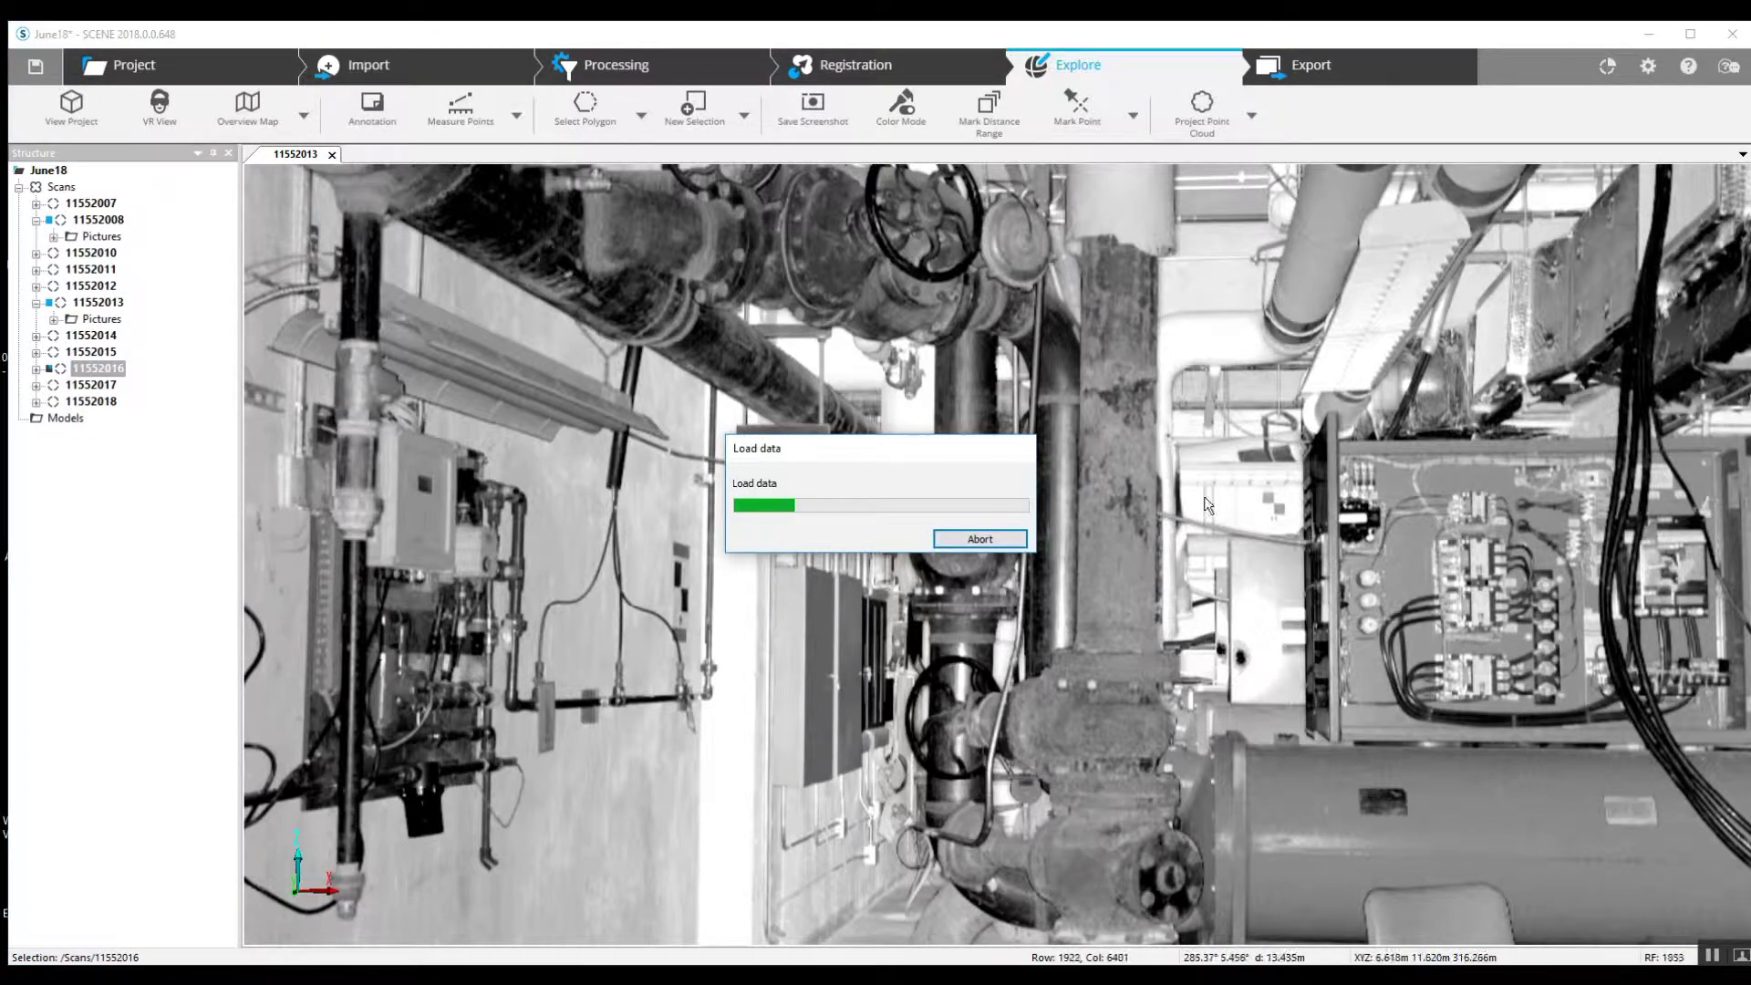
{"action": "left_click_drag", "start_coordinate": [1257, 585], "coordinate": [1197, 578]}
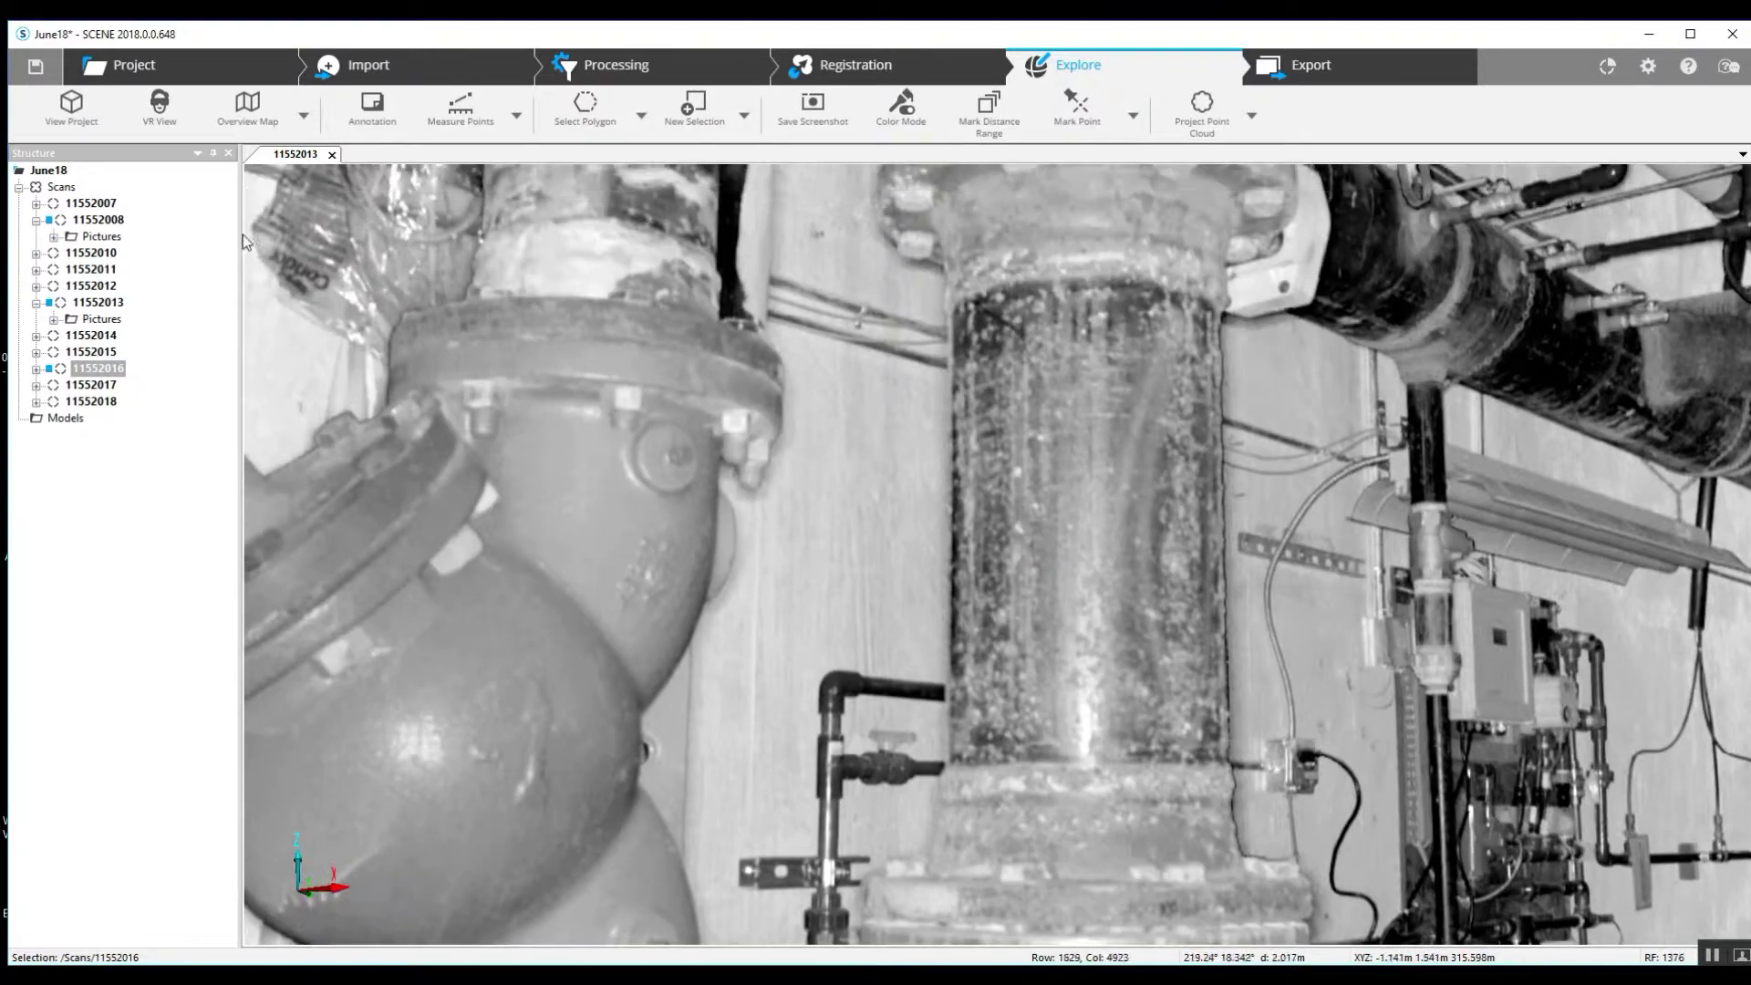
Swap the 11552013 view for scan 11552016, view its doorway and electrical panels, then close it
{"action": "left_click", "coordinate": [331, 154]}
{"action": "double_click", "coordinate": [98, 367]}
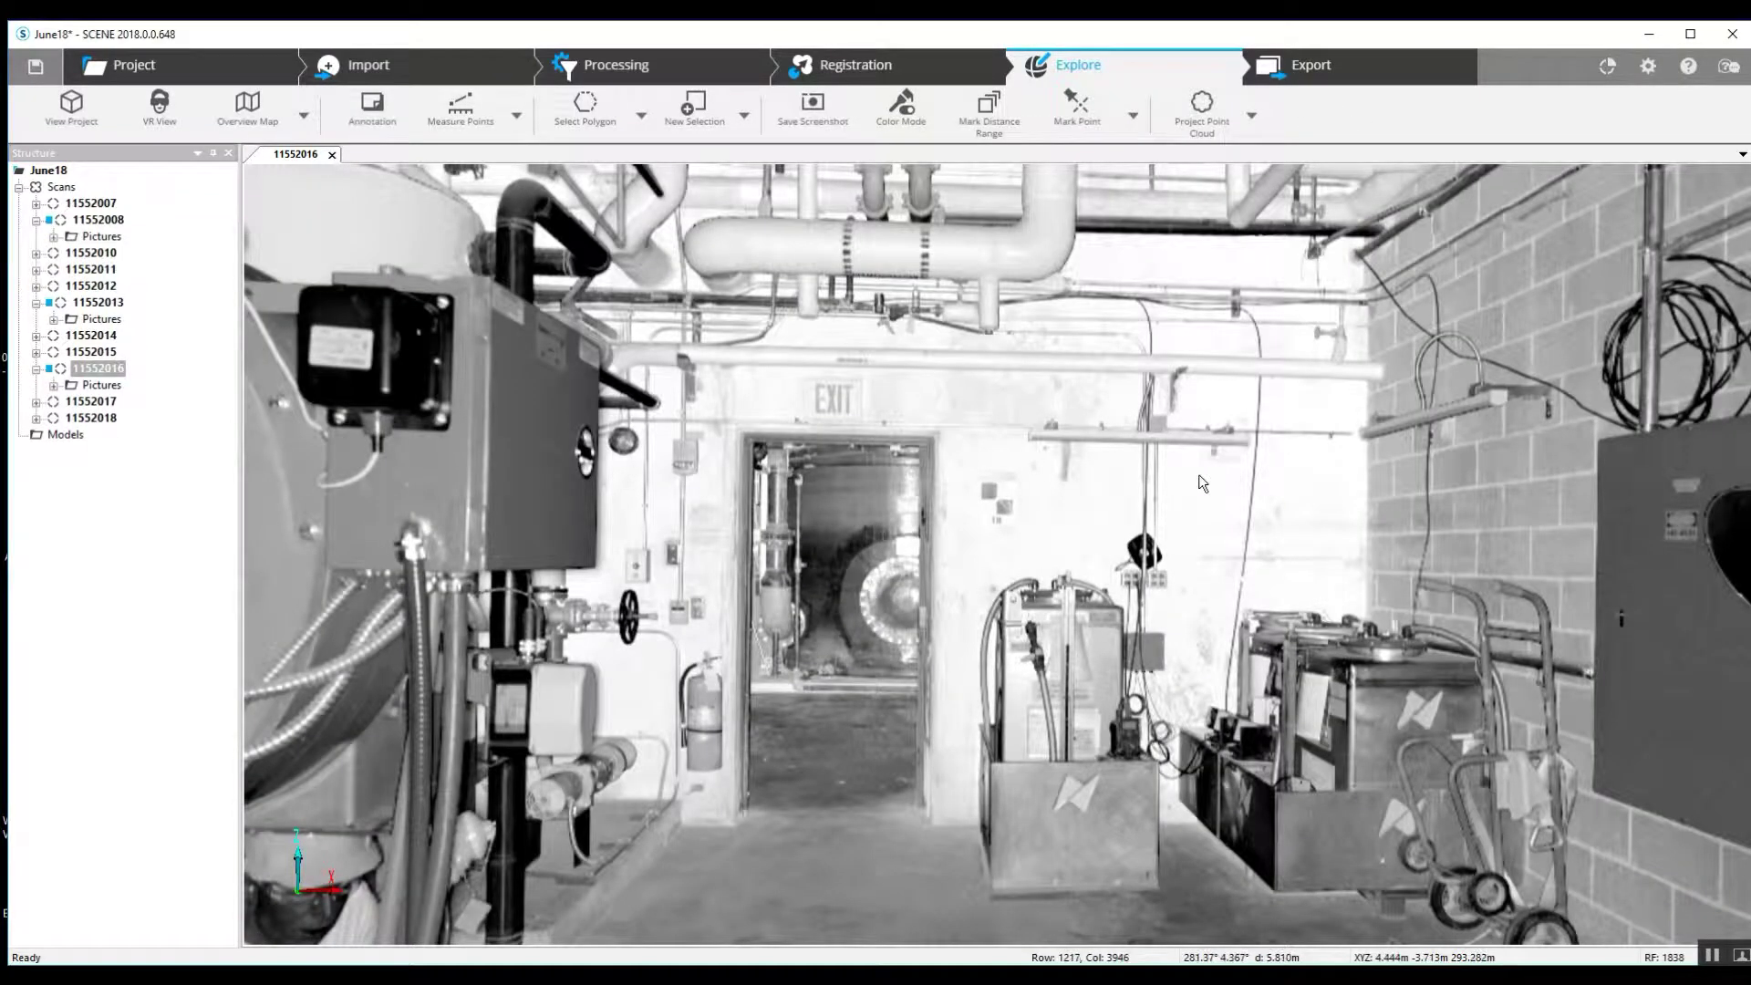
{"action": "left_click_drag", "start_coordinate": [1198, 483], "coordinate": [1131, 401]}
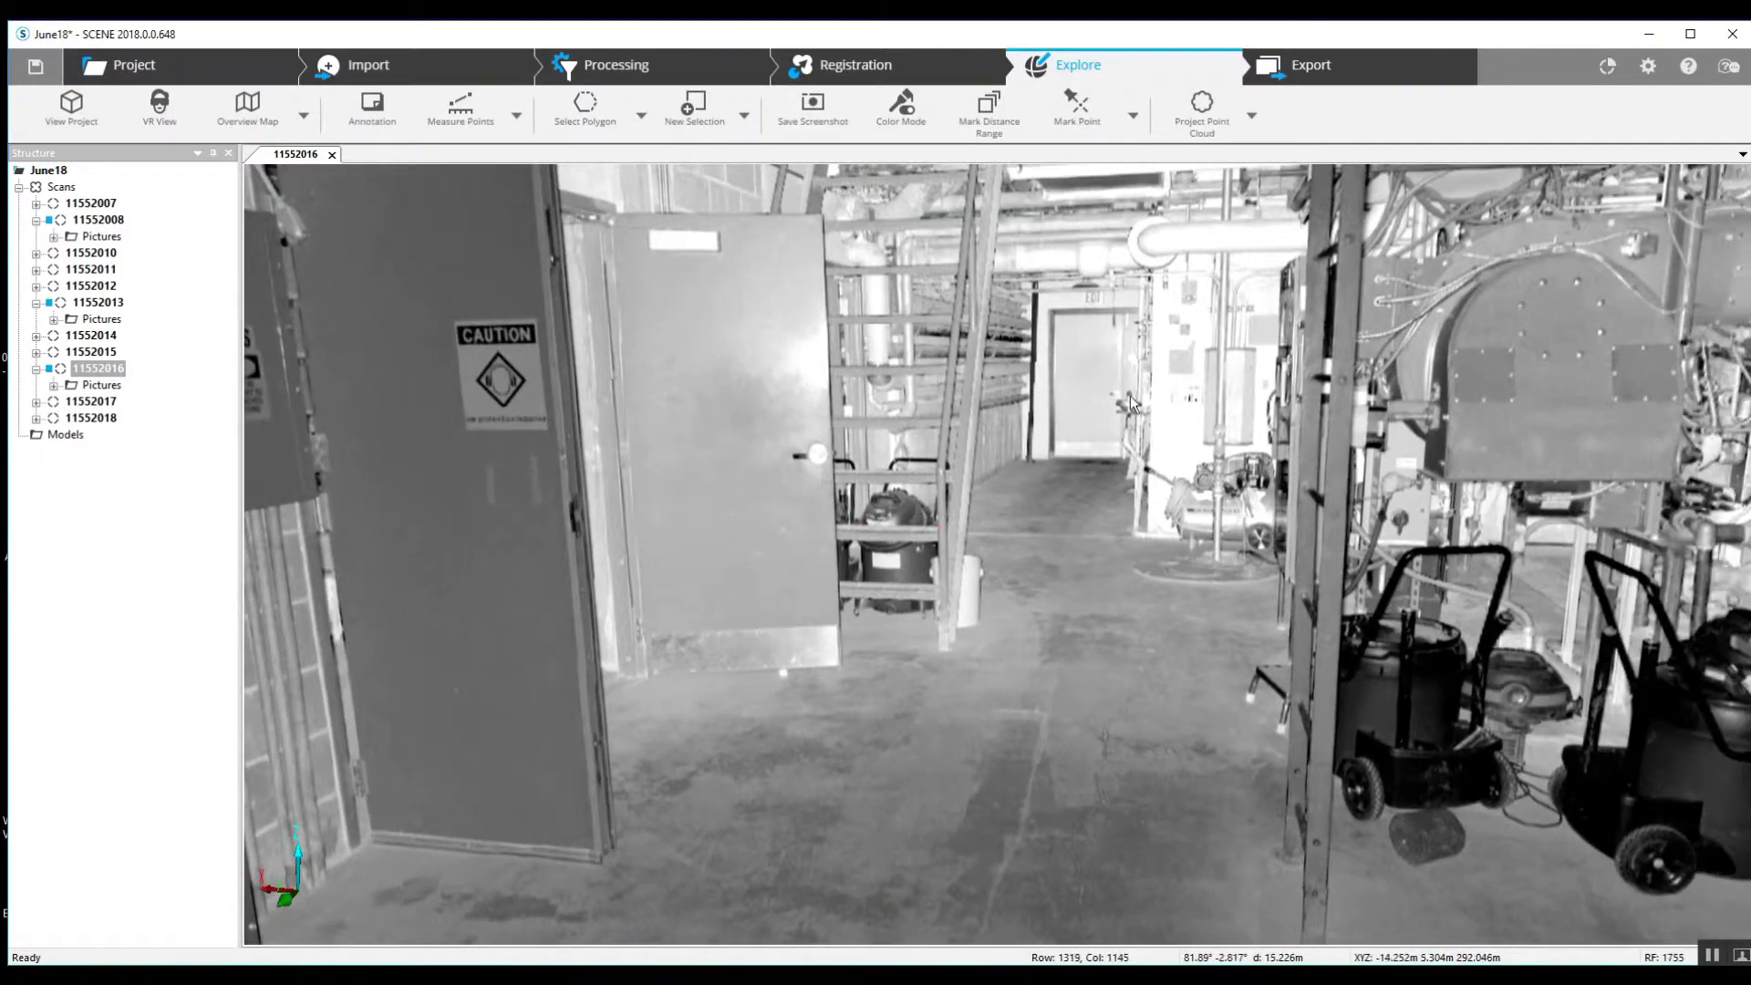
{"action": "left_click_drag", "start_coordinate": [589, 532], "coordinate": [994, 595]}
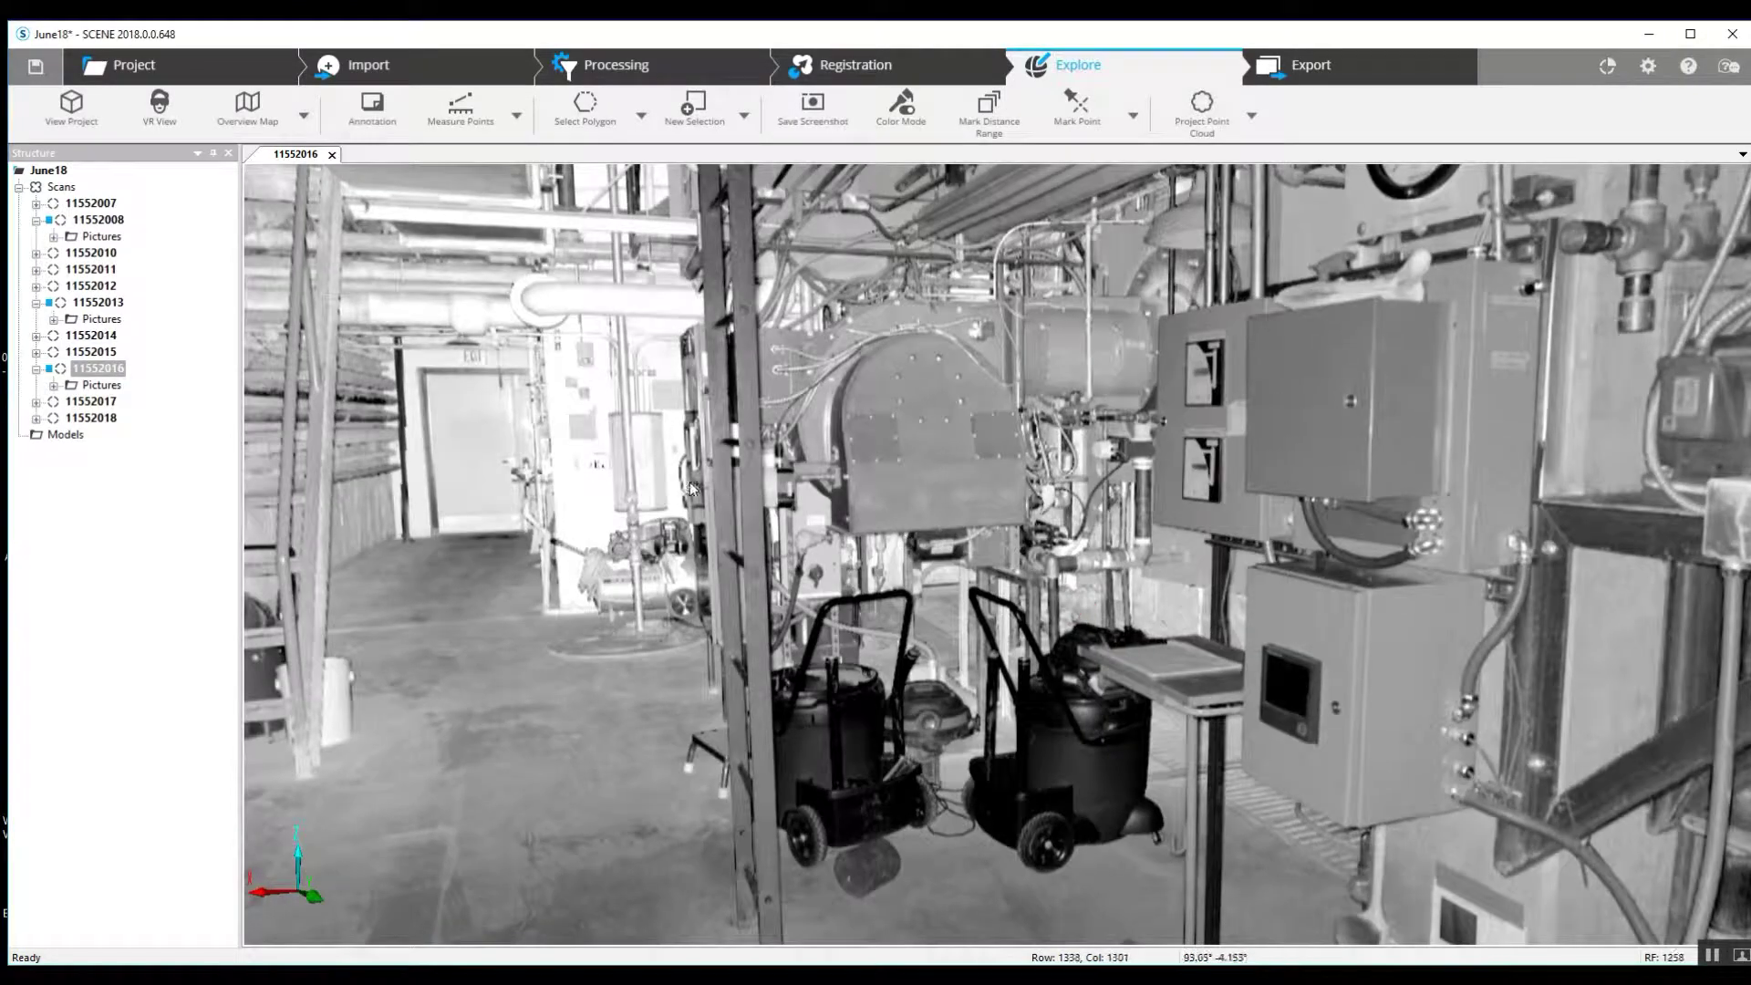
{"action": "left_click", "coordinate": [333, 155]}
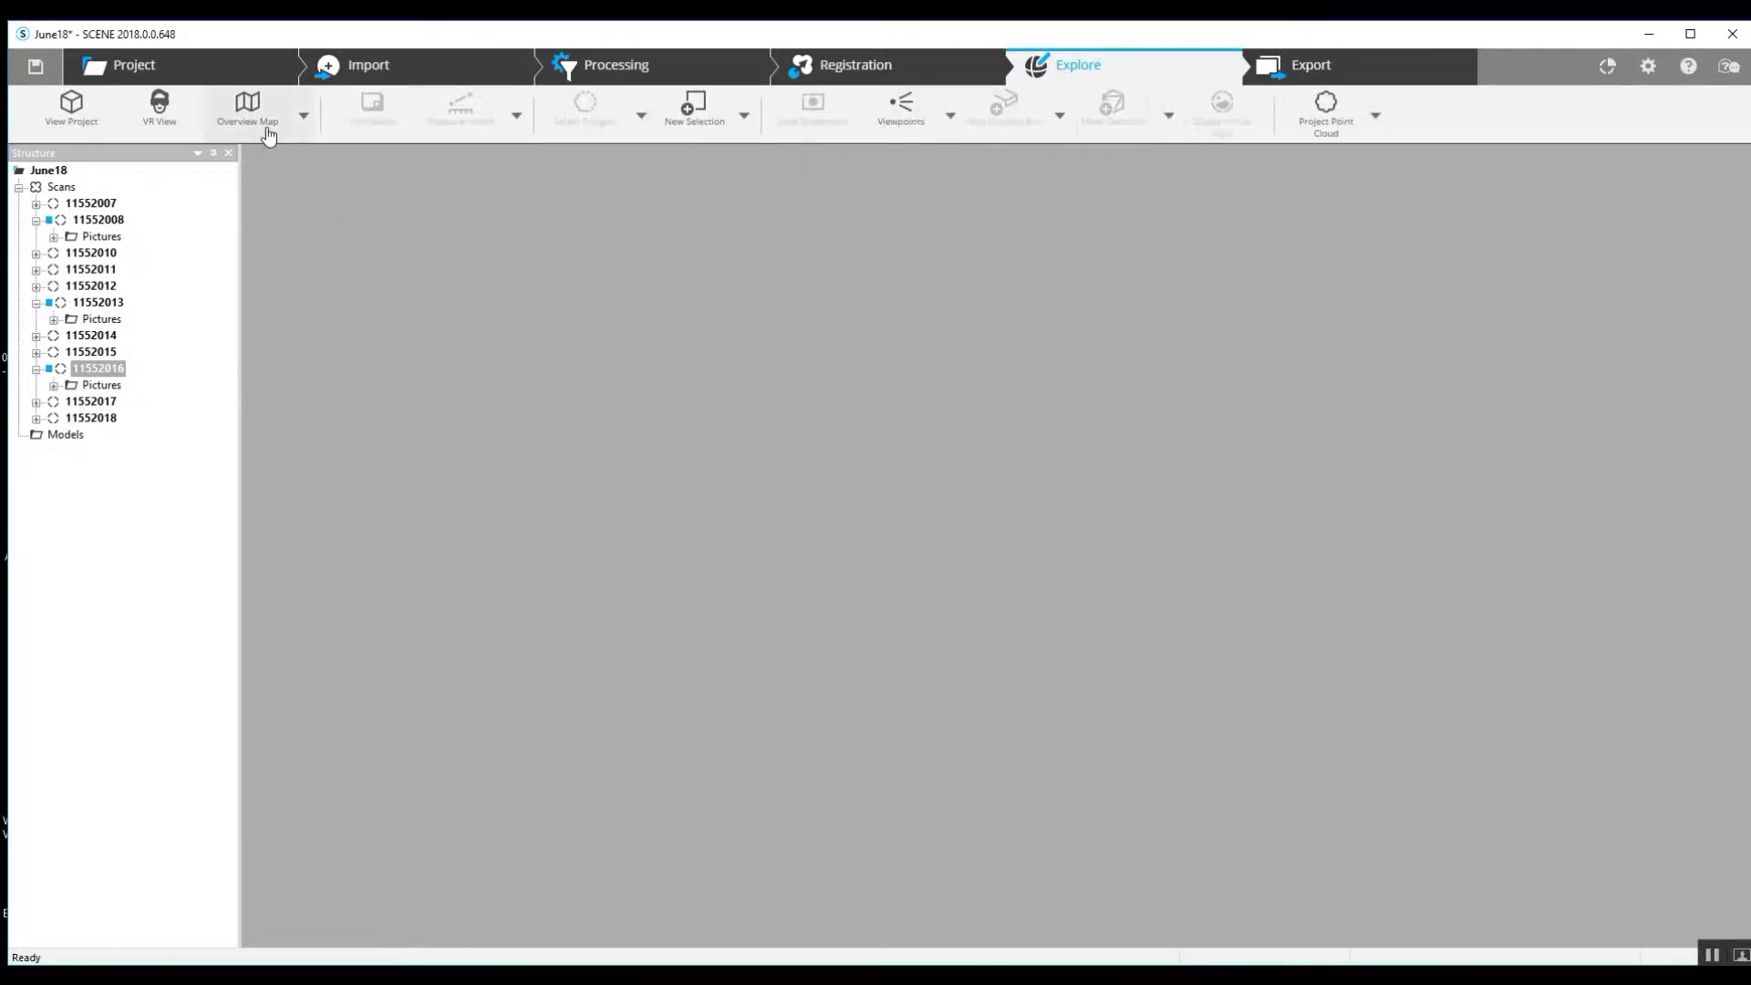
Go to the Registration overview and bring up automatic registration for the Scans cluster
{"action": "left_click", "coordinate": [883, 76]}
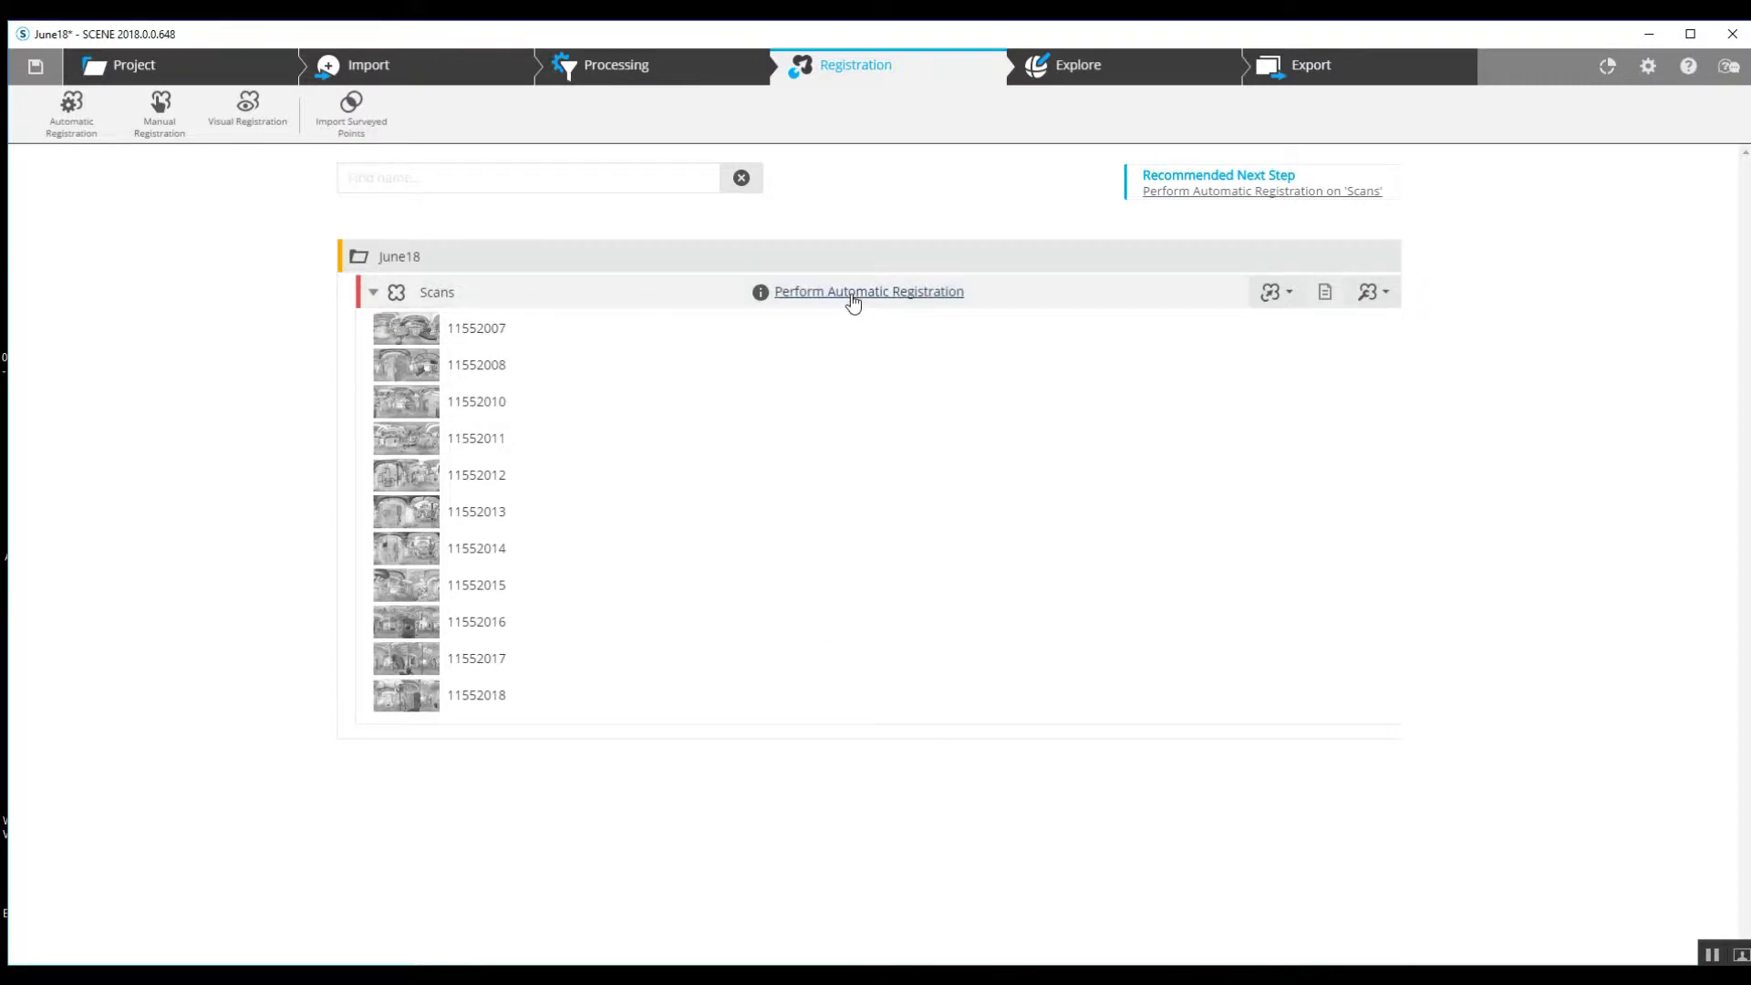
{"action": "left_click", "coordinate": [853, 301]}
Start the automatic registration wizard for Scans and list its registration methods
{"action": "left_click", "coordinate": [891, 429]}
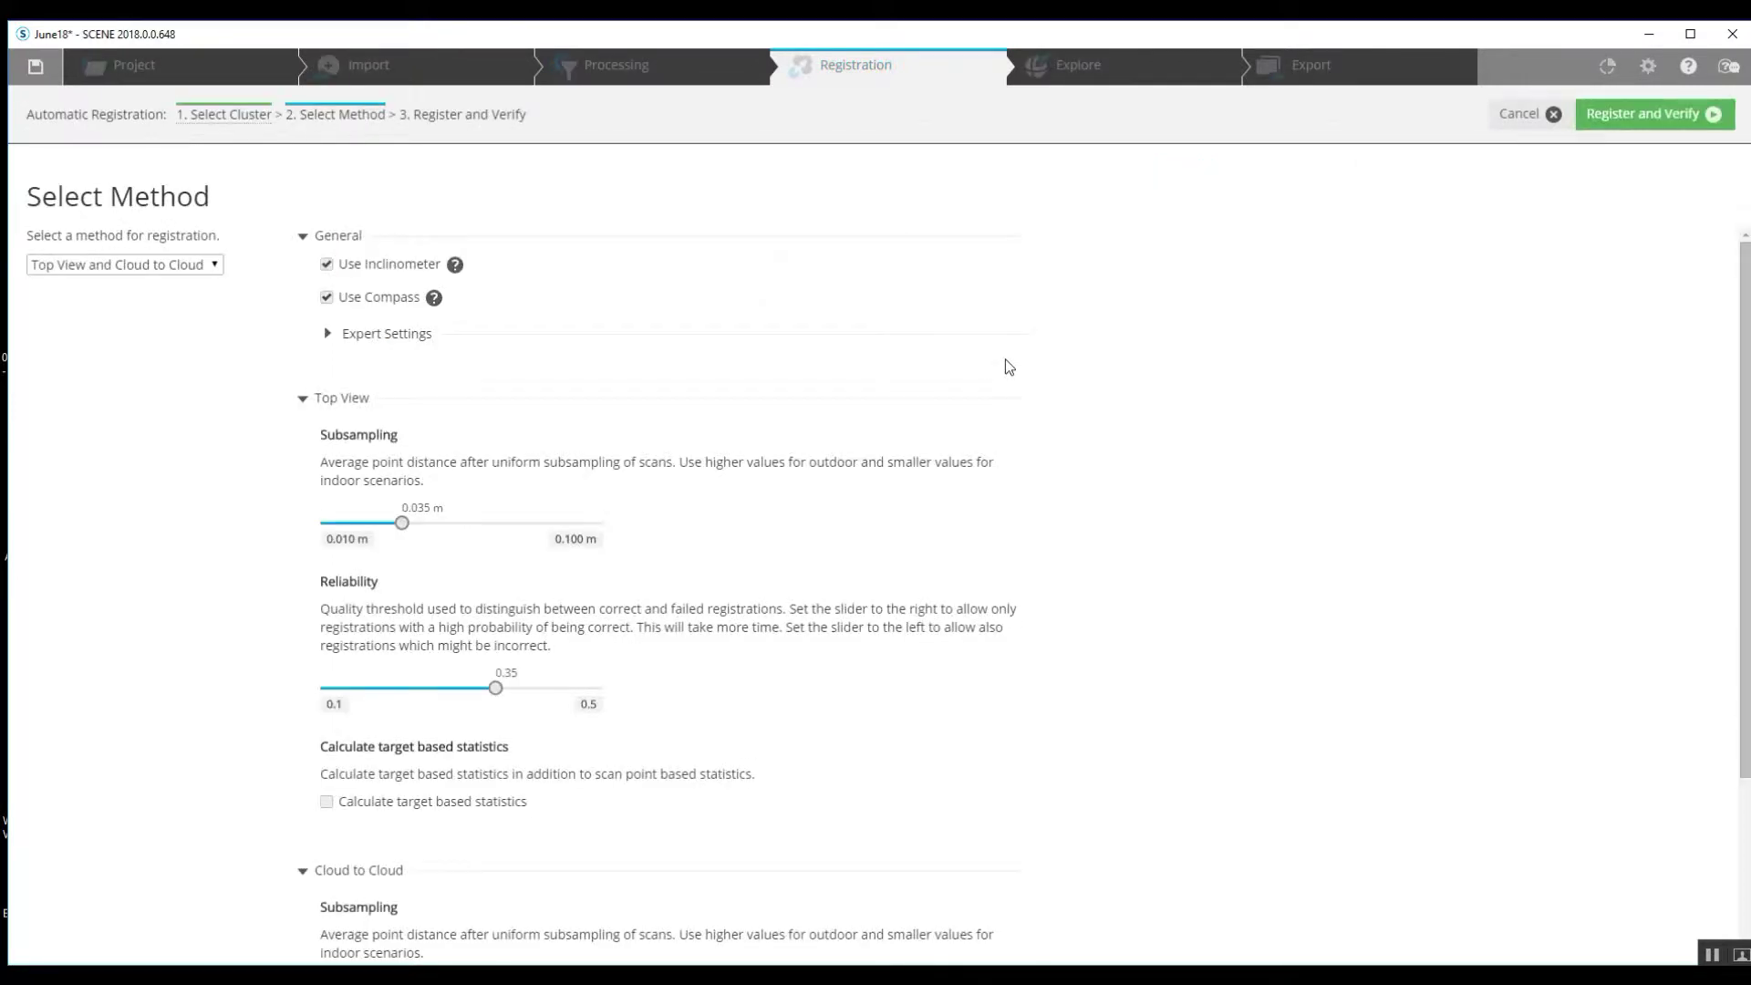
{"action": "scroll", "coordinate": [969, 571], "scroll_direction": "down", "scroll_amount": 3}
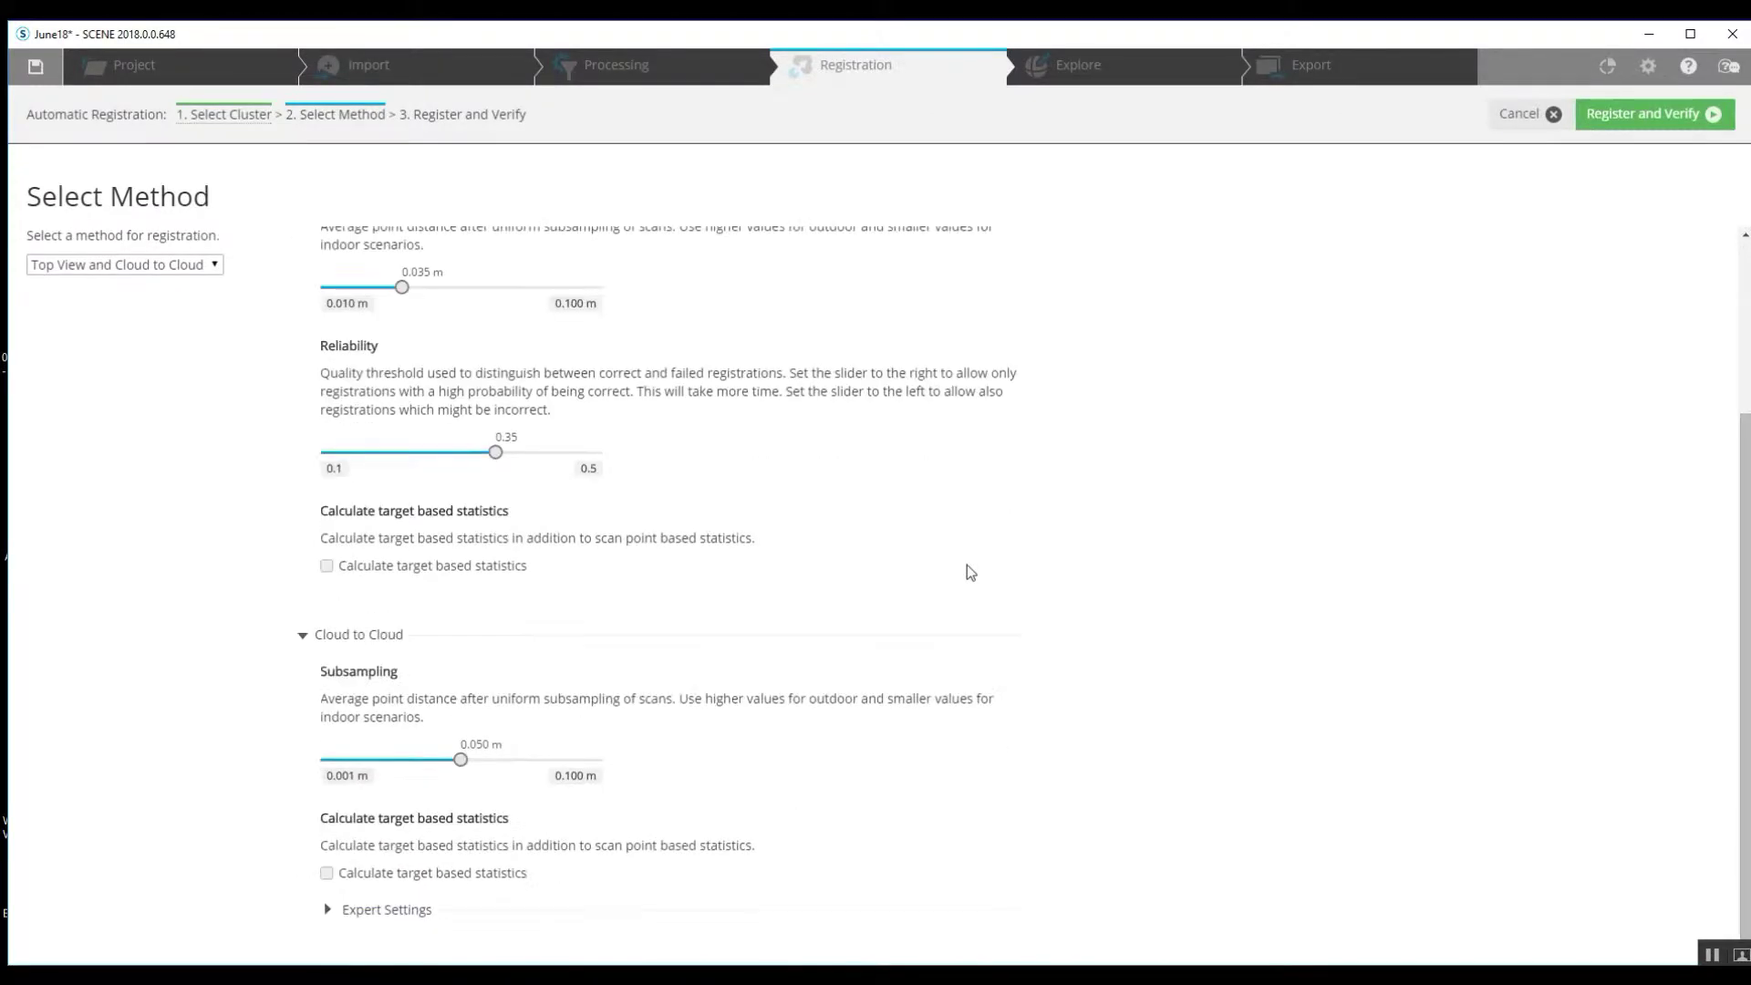
{"action": "scroll", "coordinate": [970, 572], "scroll_direction": "up", "scroll_amount": 3}
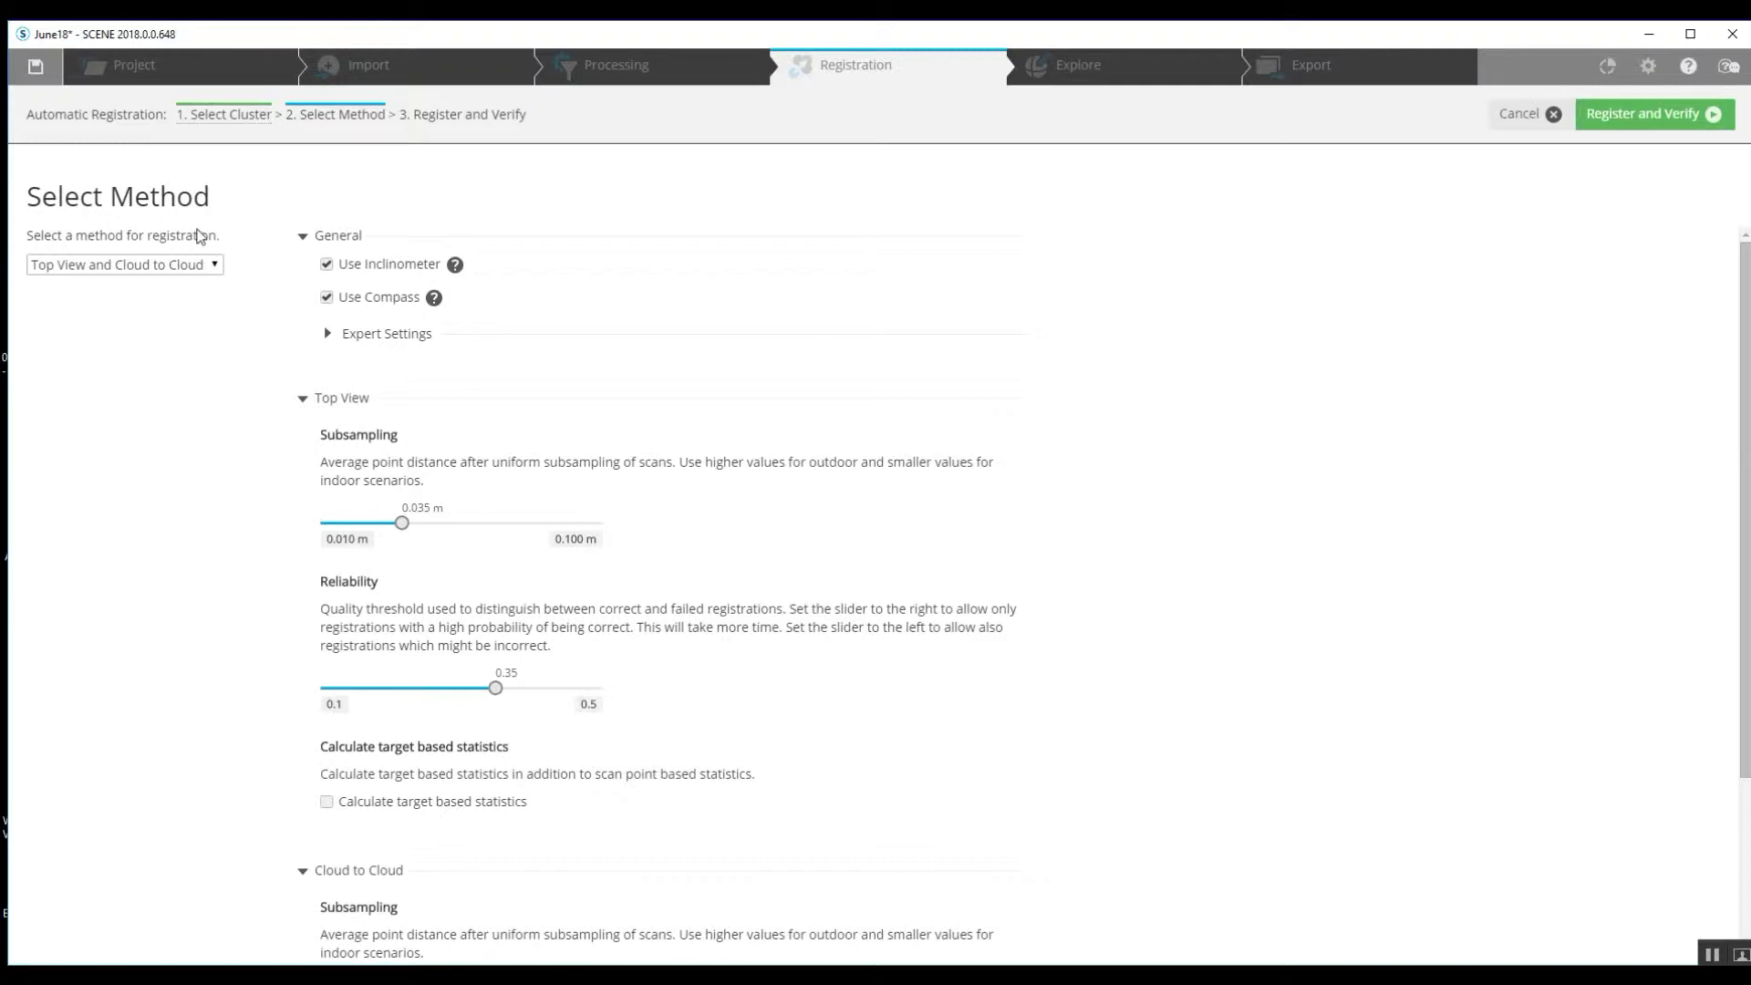
{"action": "left_click", "coordinate": [216, 266]}
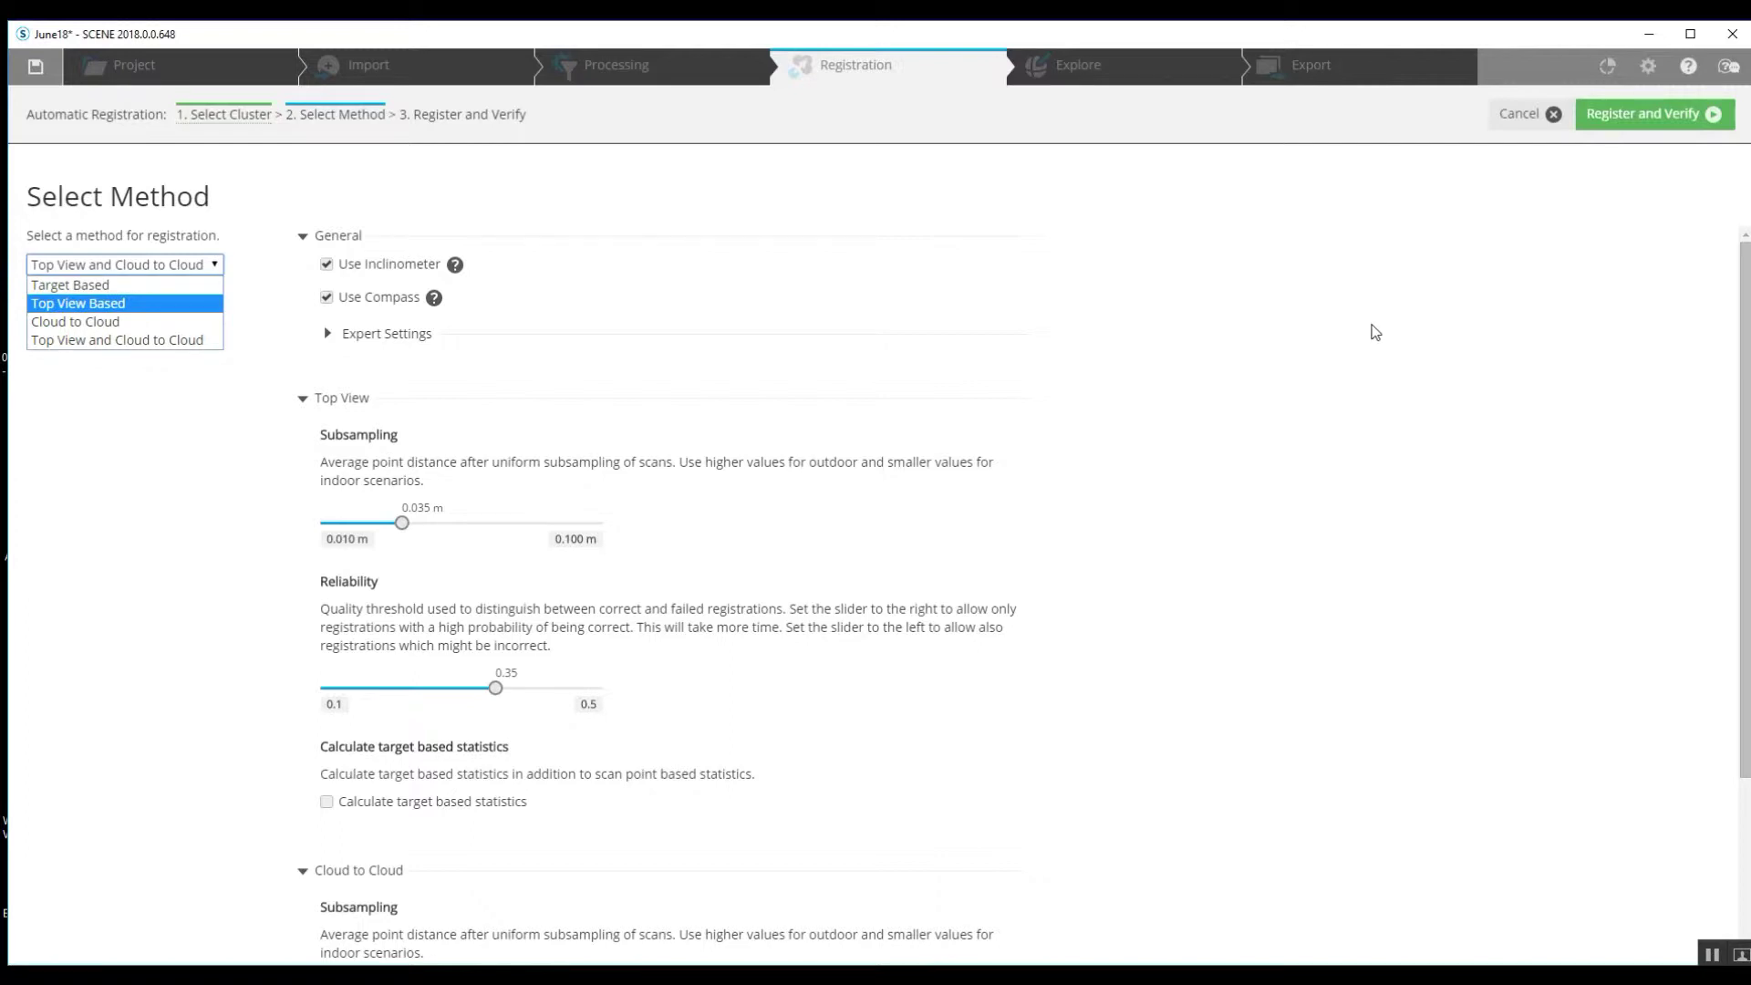
Keep Top View and Cloud to Cloud as the method and run Register and Verify
{"action": "left_click", "coordinate": [151, 341]}
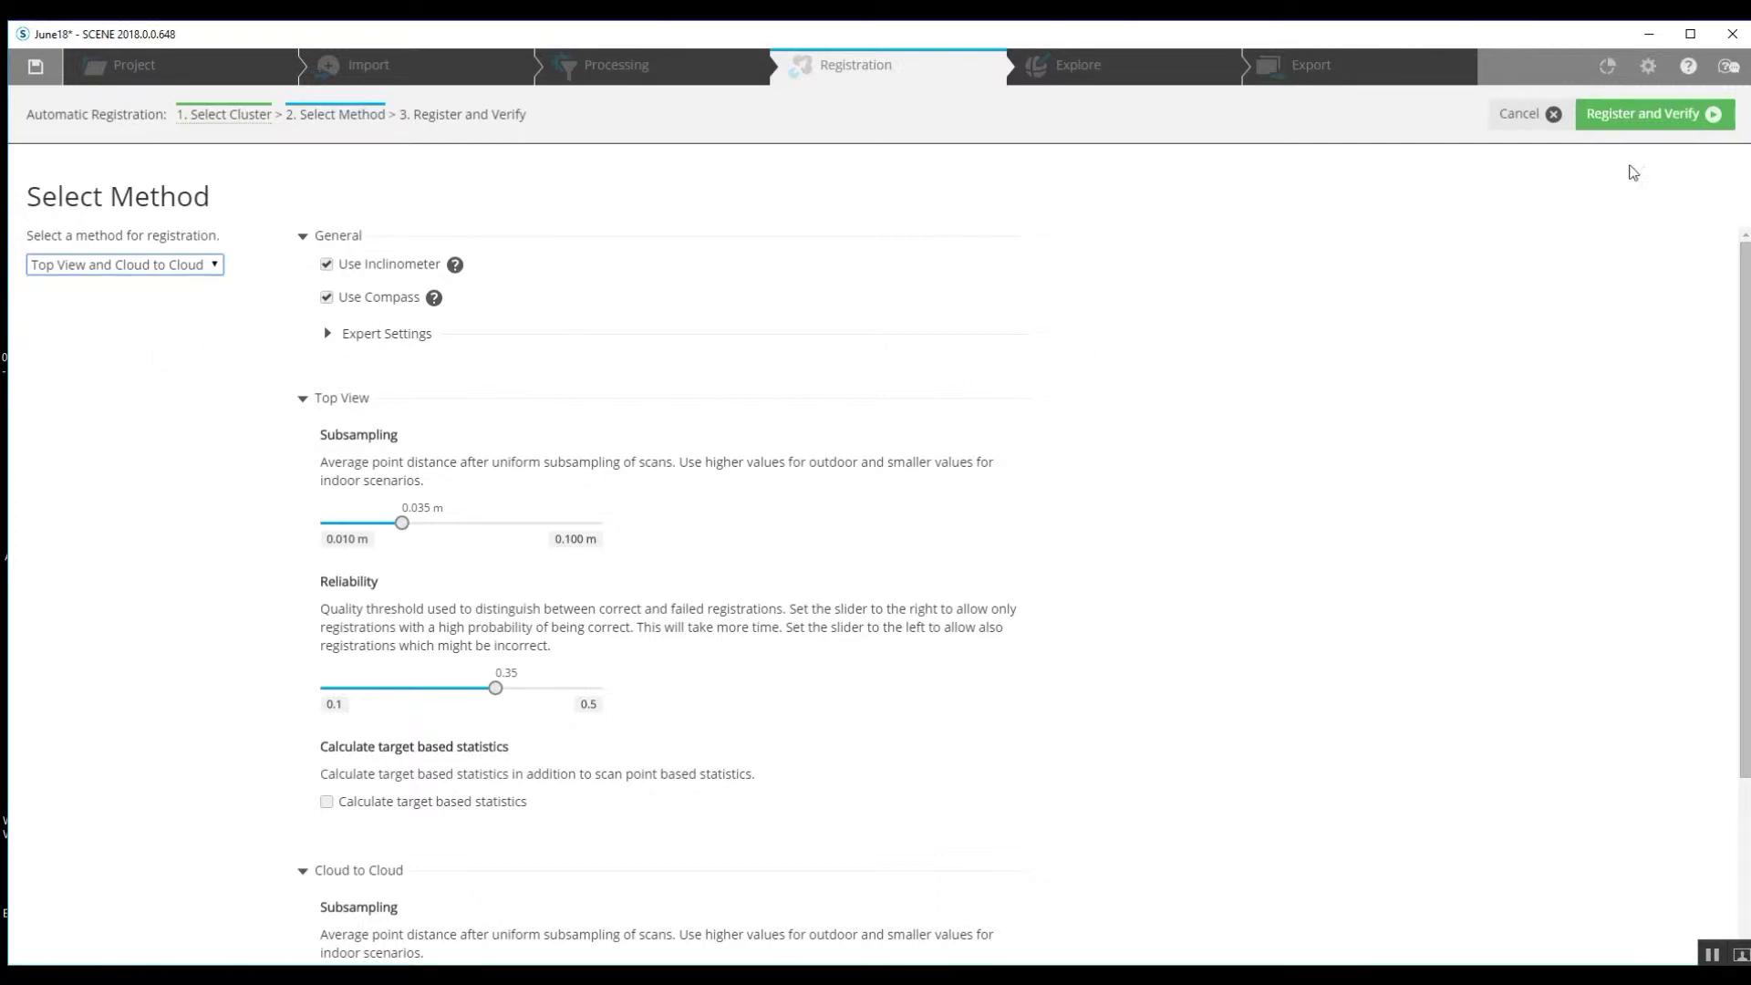
{"action": "left_click", "coordinate": [1623, 115]}
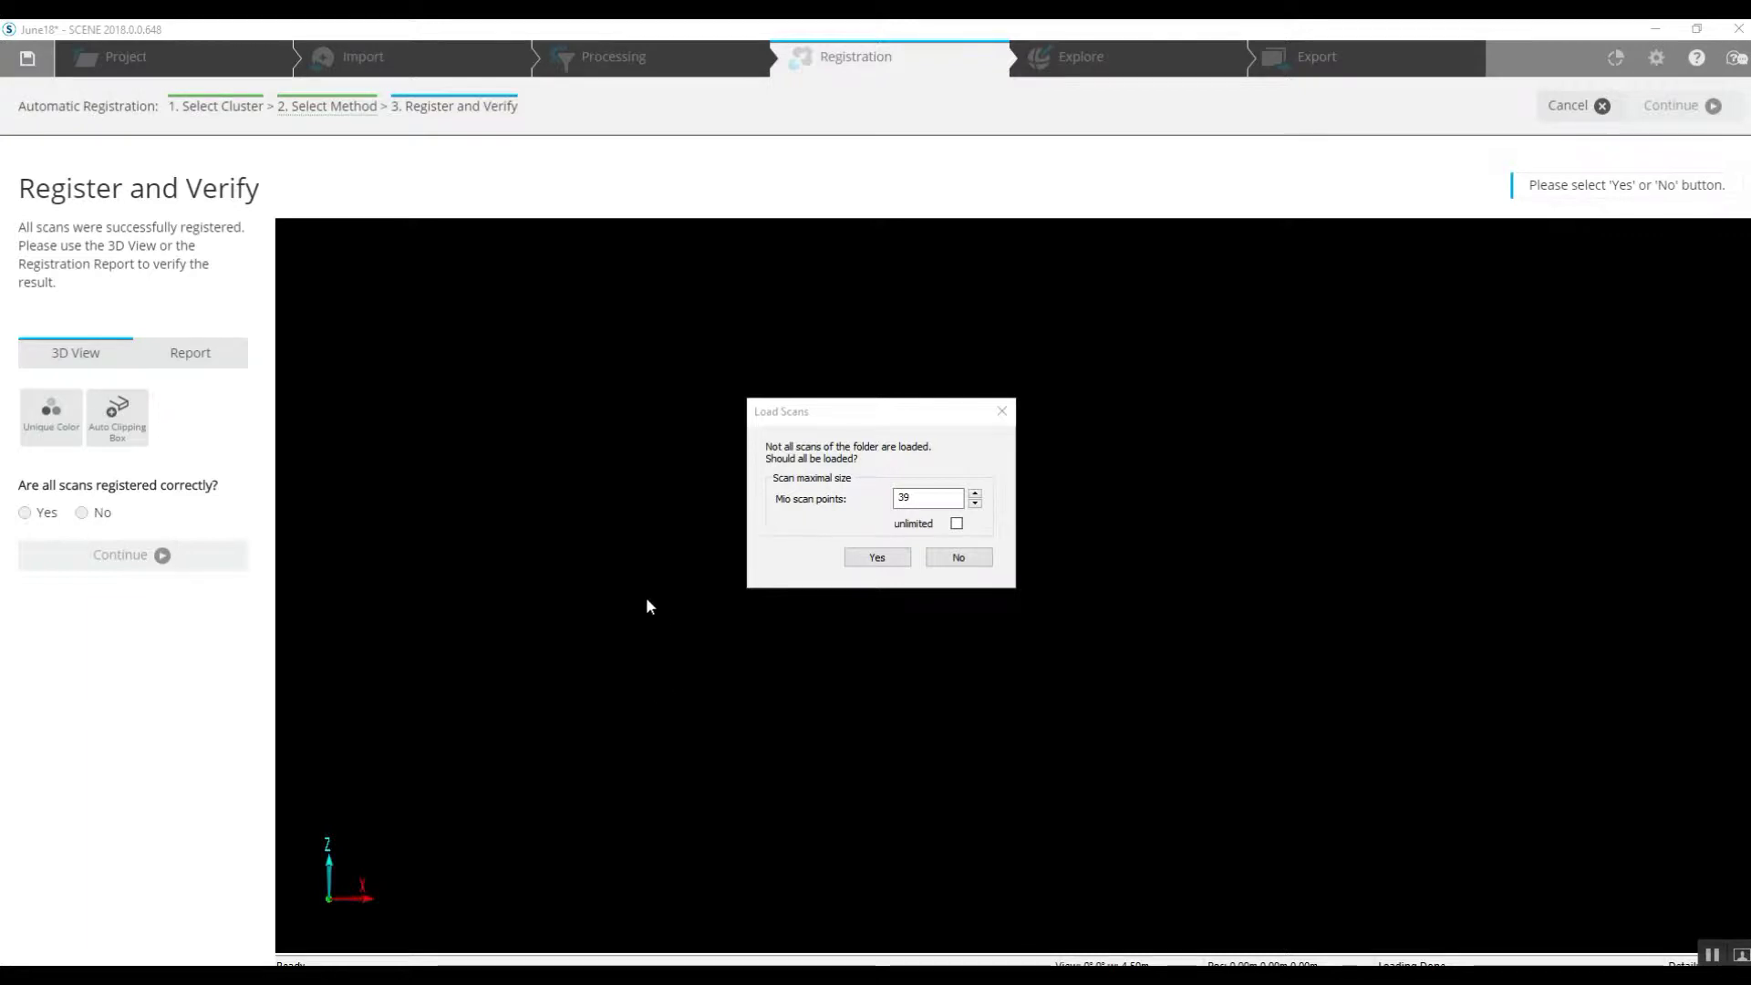
Load all scans into the verification view and answer Yes to all scans registered correctly
{"action": "left_click", "coordinate": [864, 560]}
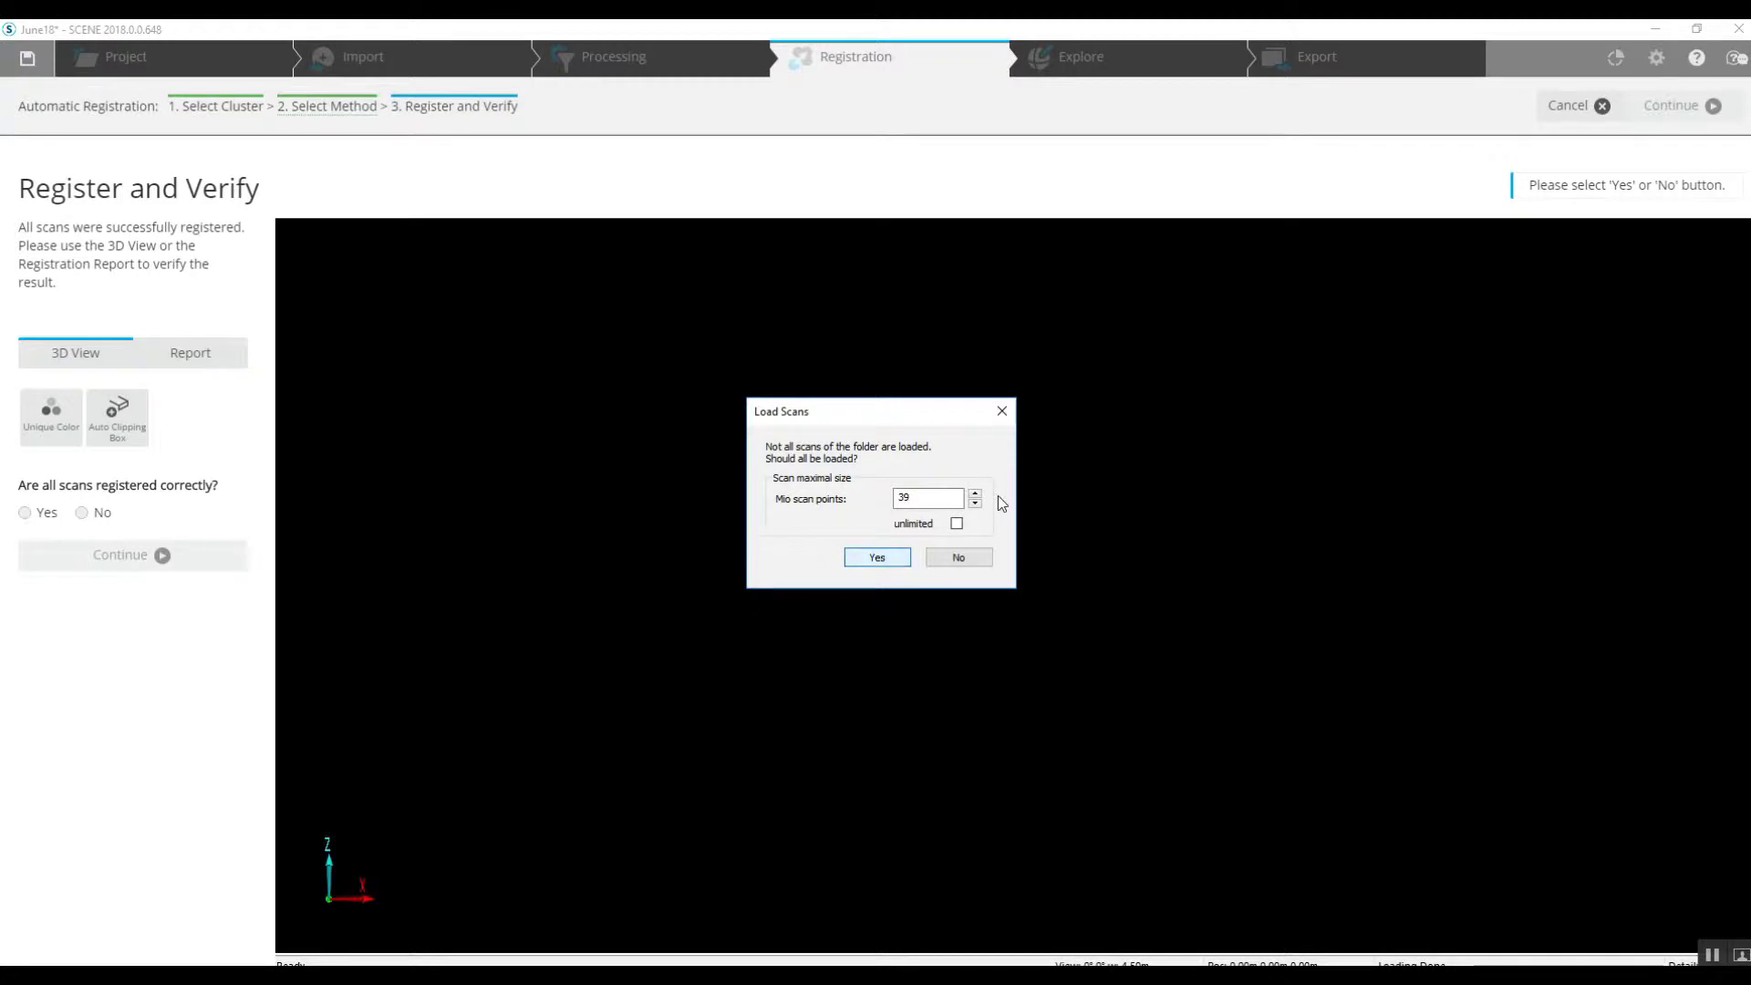
{"action": "left_click", "coordinate": [888, 564]}
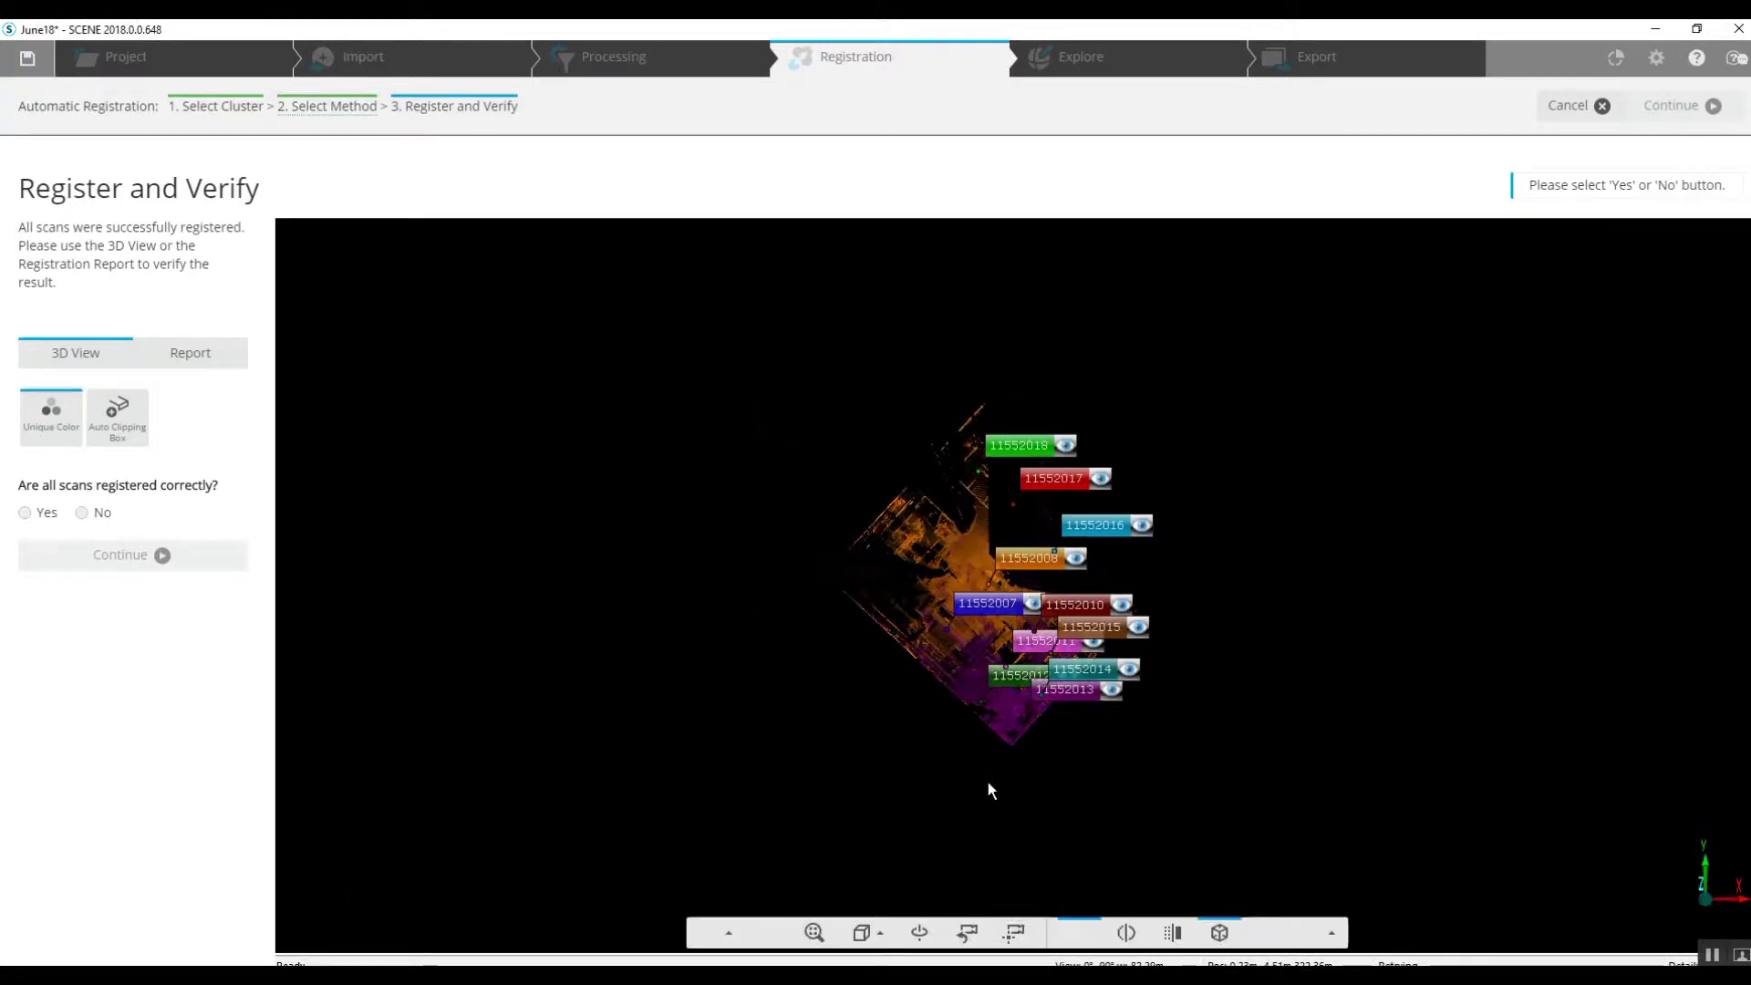
{"action": "scroll", "coordinate": [1005, 780], "scroll_direction": "up", "scroll_amount": 5}
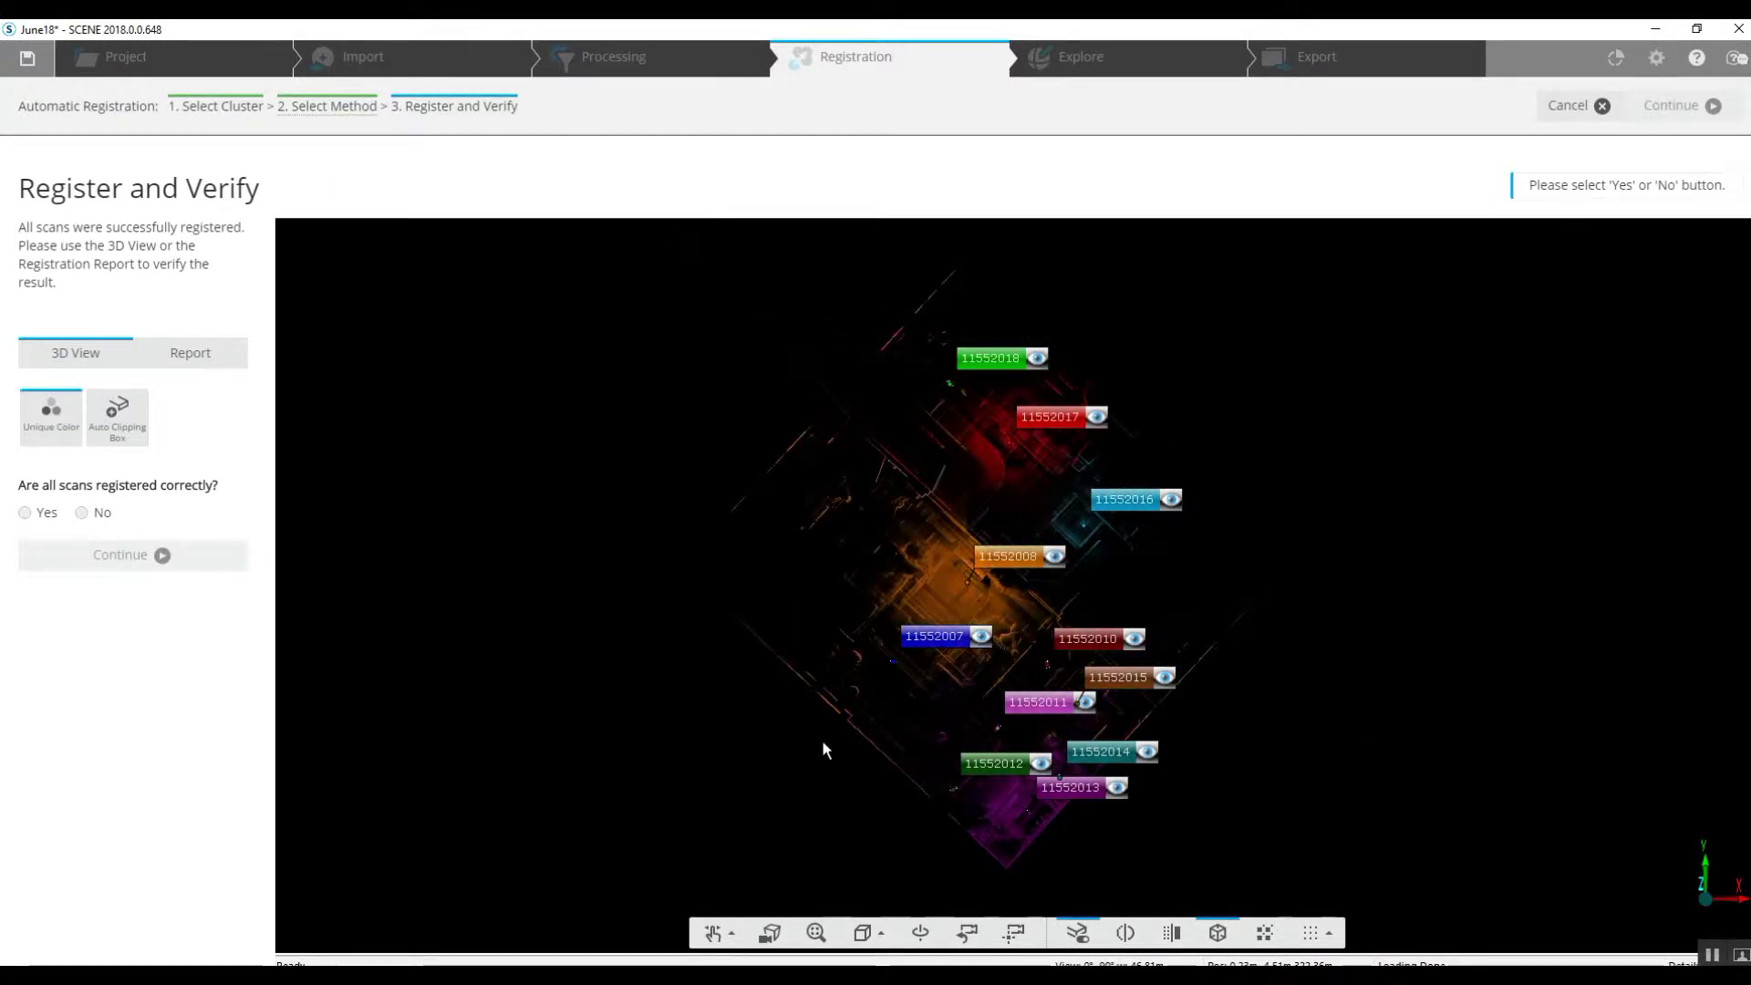
{"action": "left_click", "coordinate": [26, 513]}
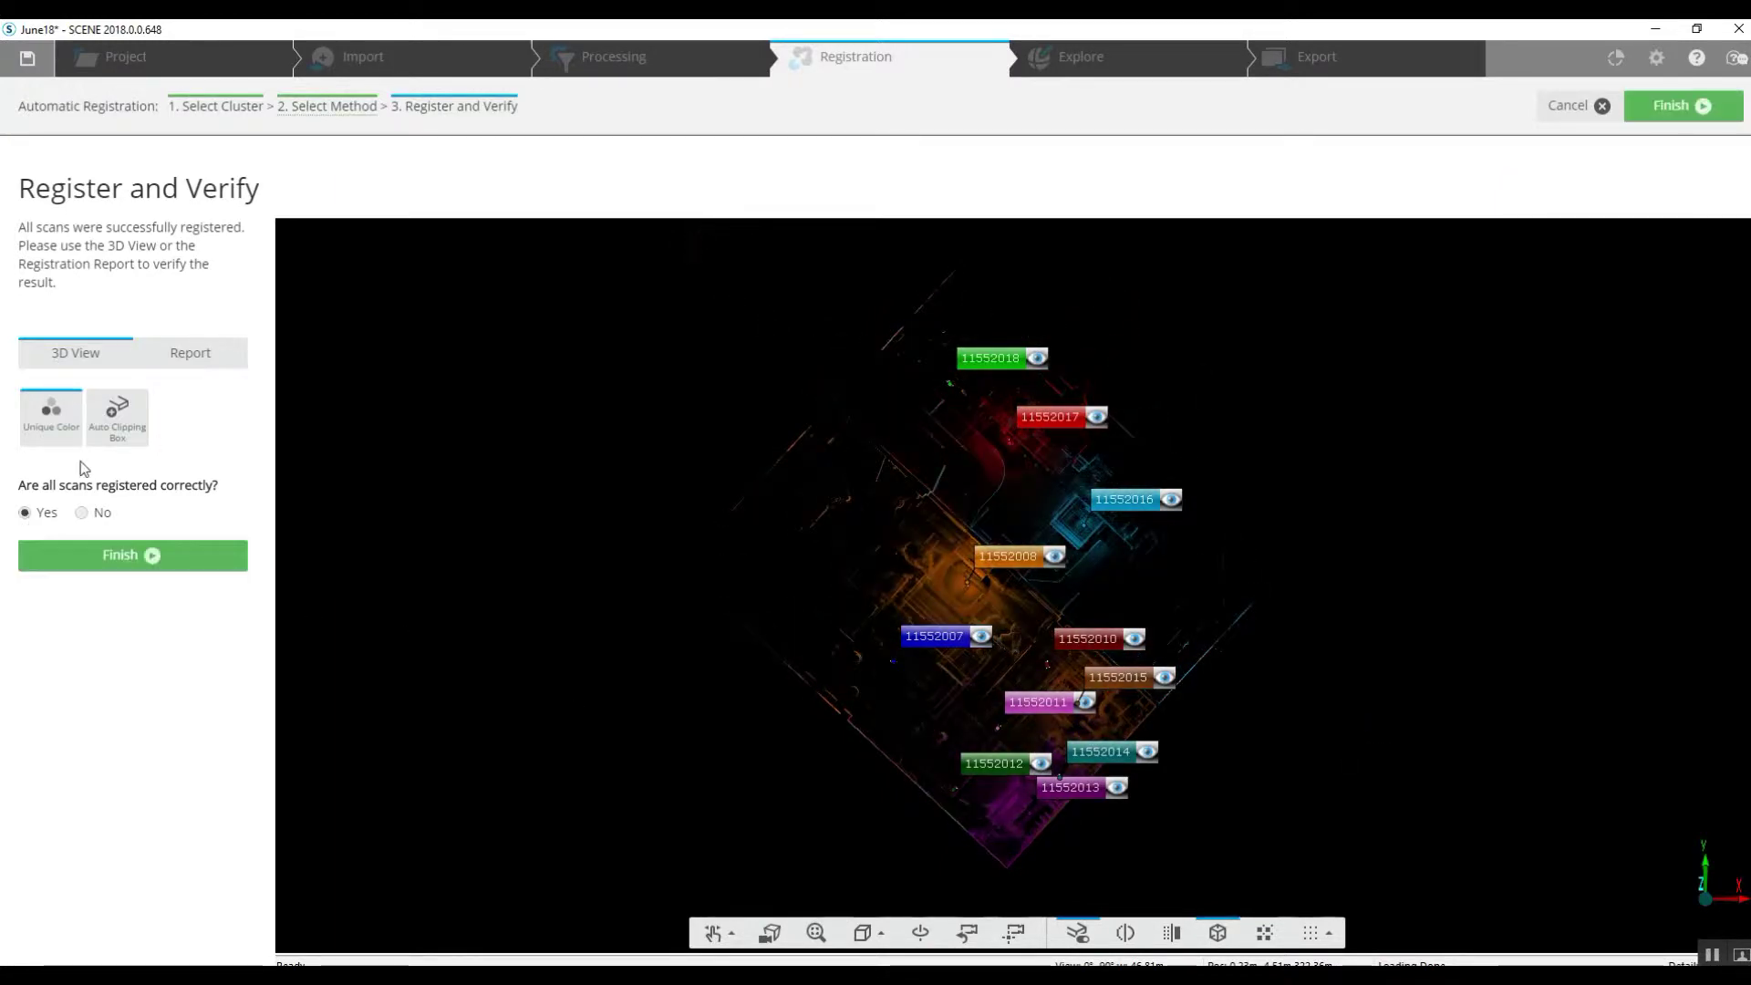
Check the report's 6.5 mm maximum and 2.1 mm mean error, then finish the wizard
{"action": "left_click", "coordinate": [186, 354]}
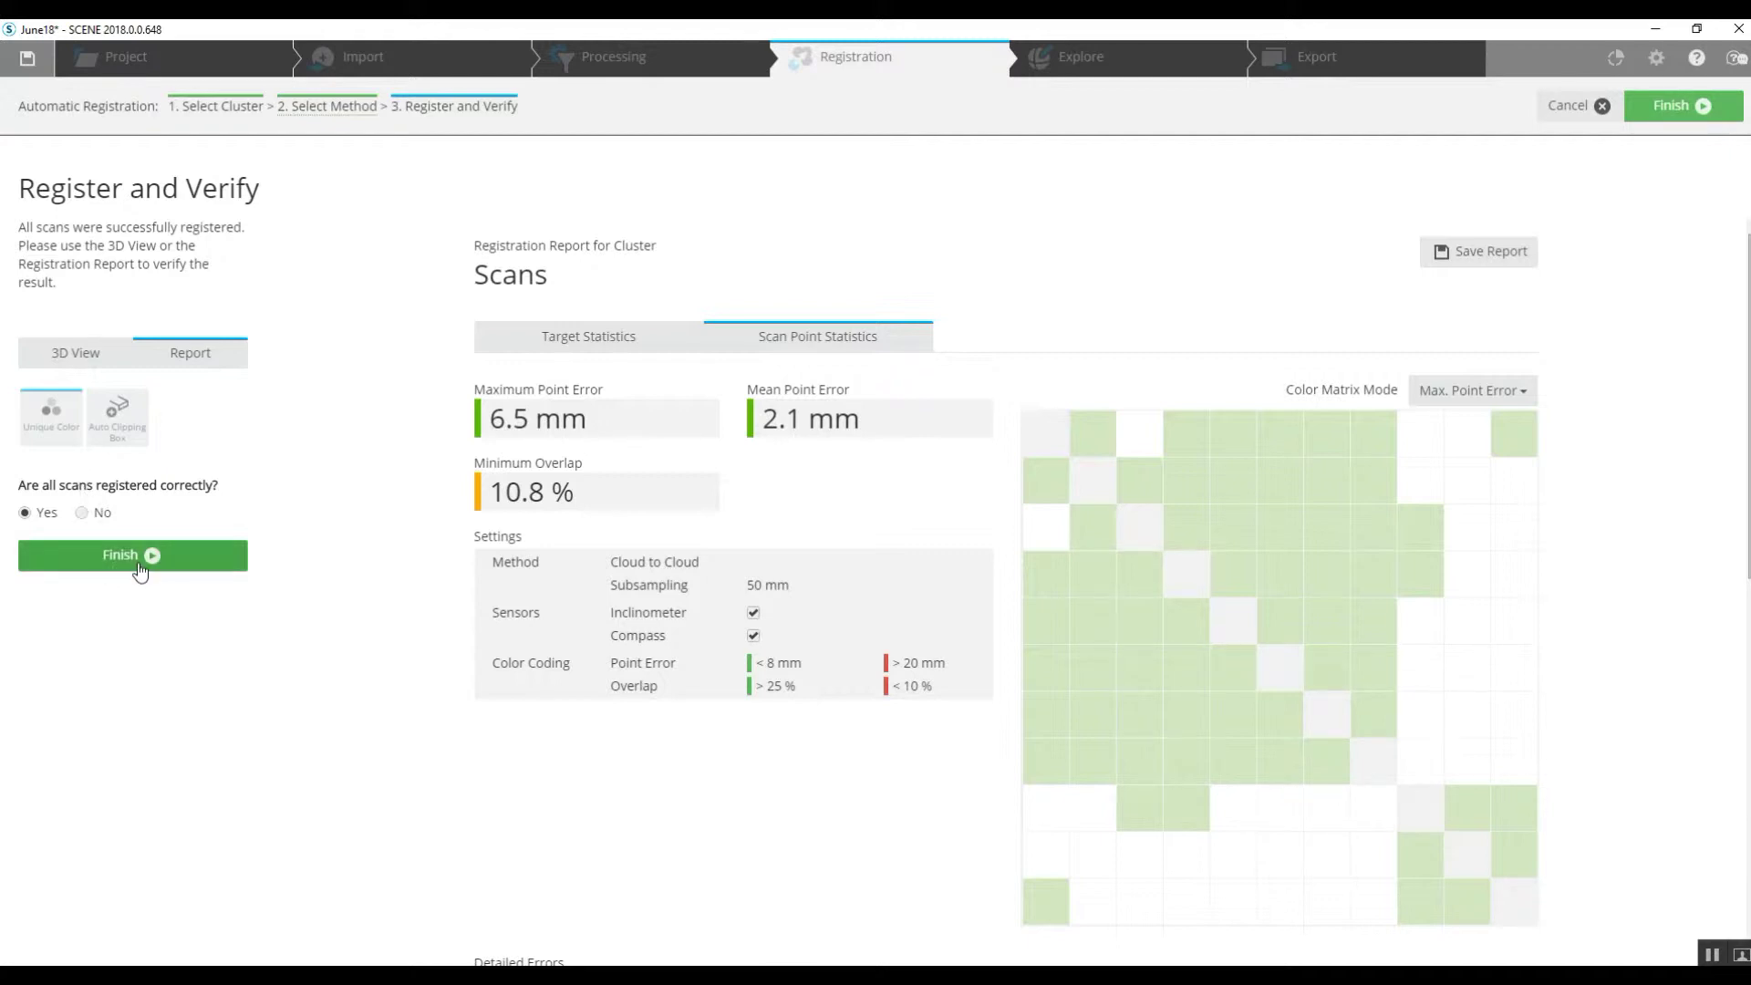
{"action": "left_click", "coordinate": [72, 363]}
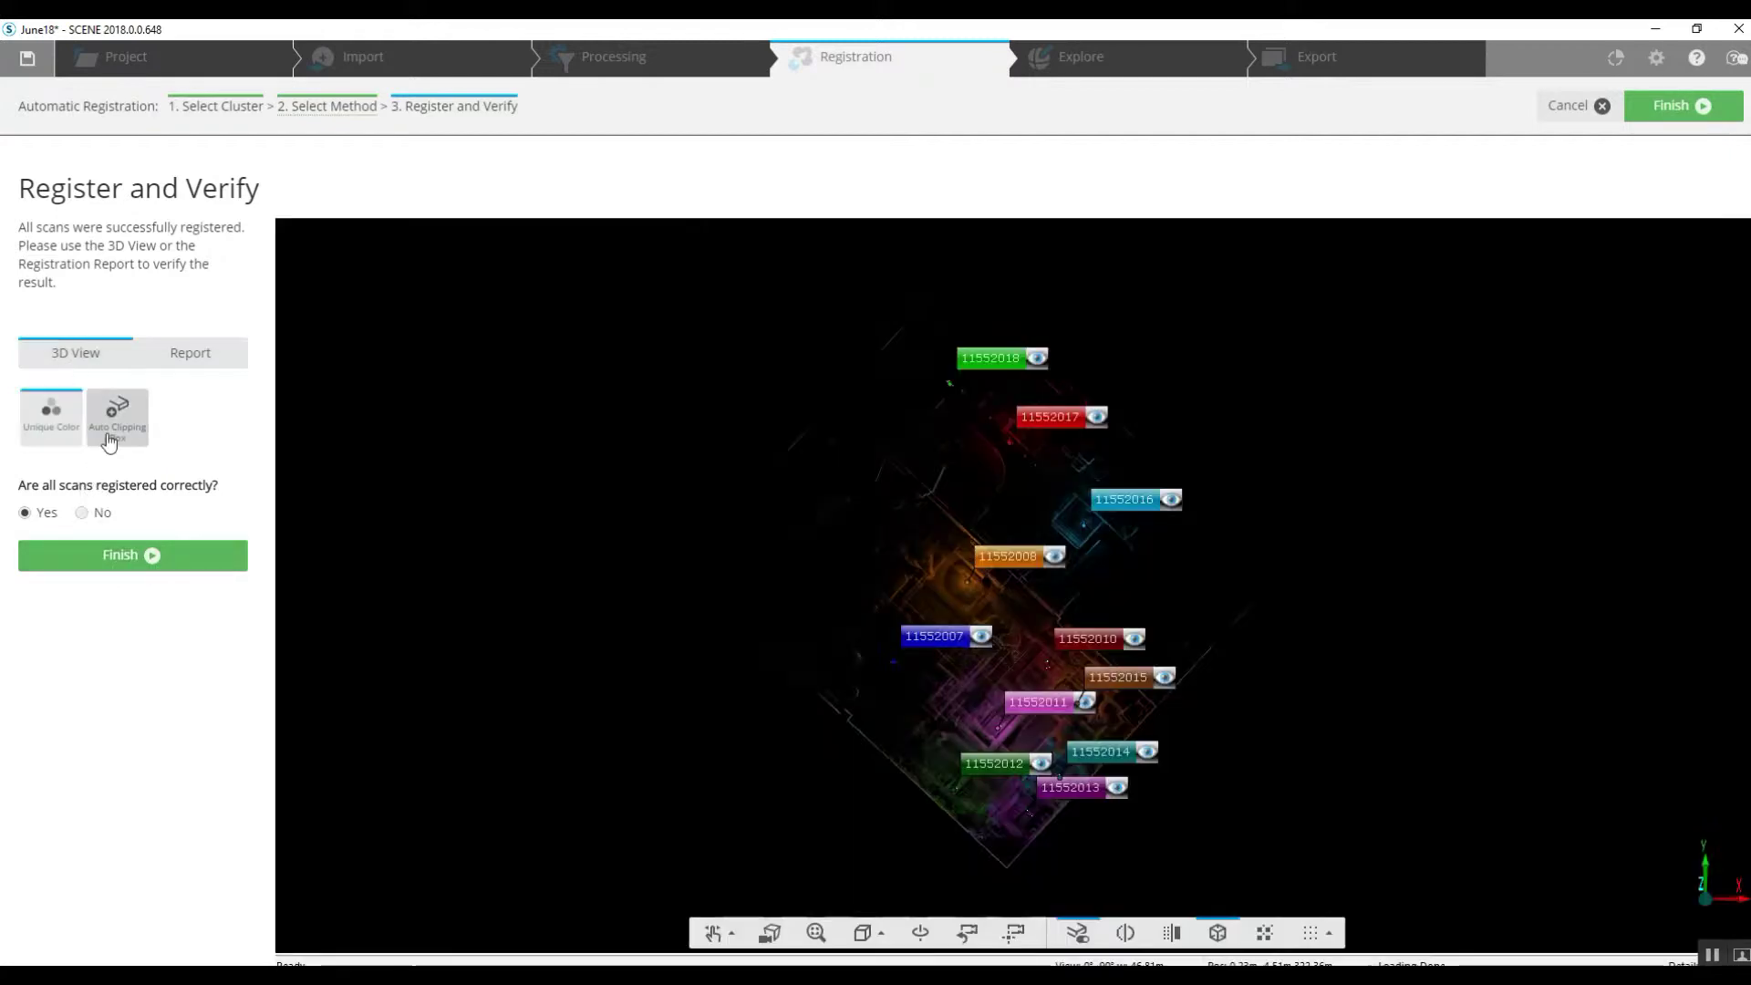
{"action": "left_click", "coordinate": [146, 556]}
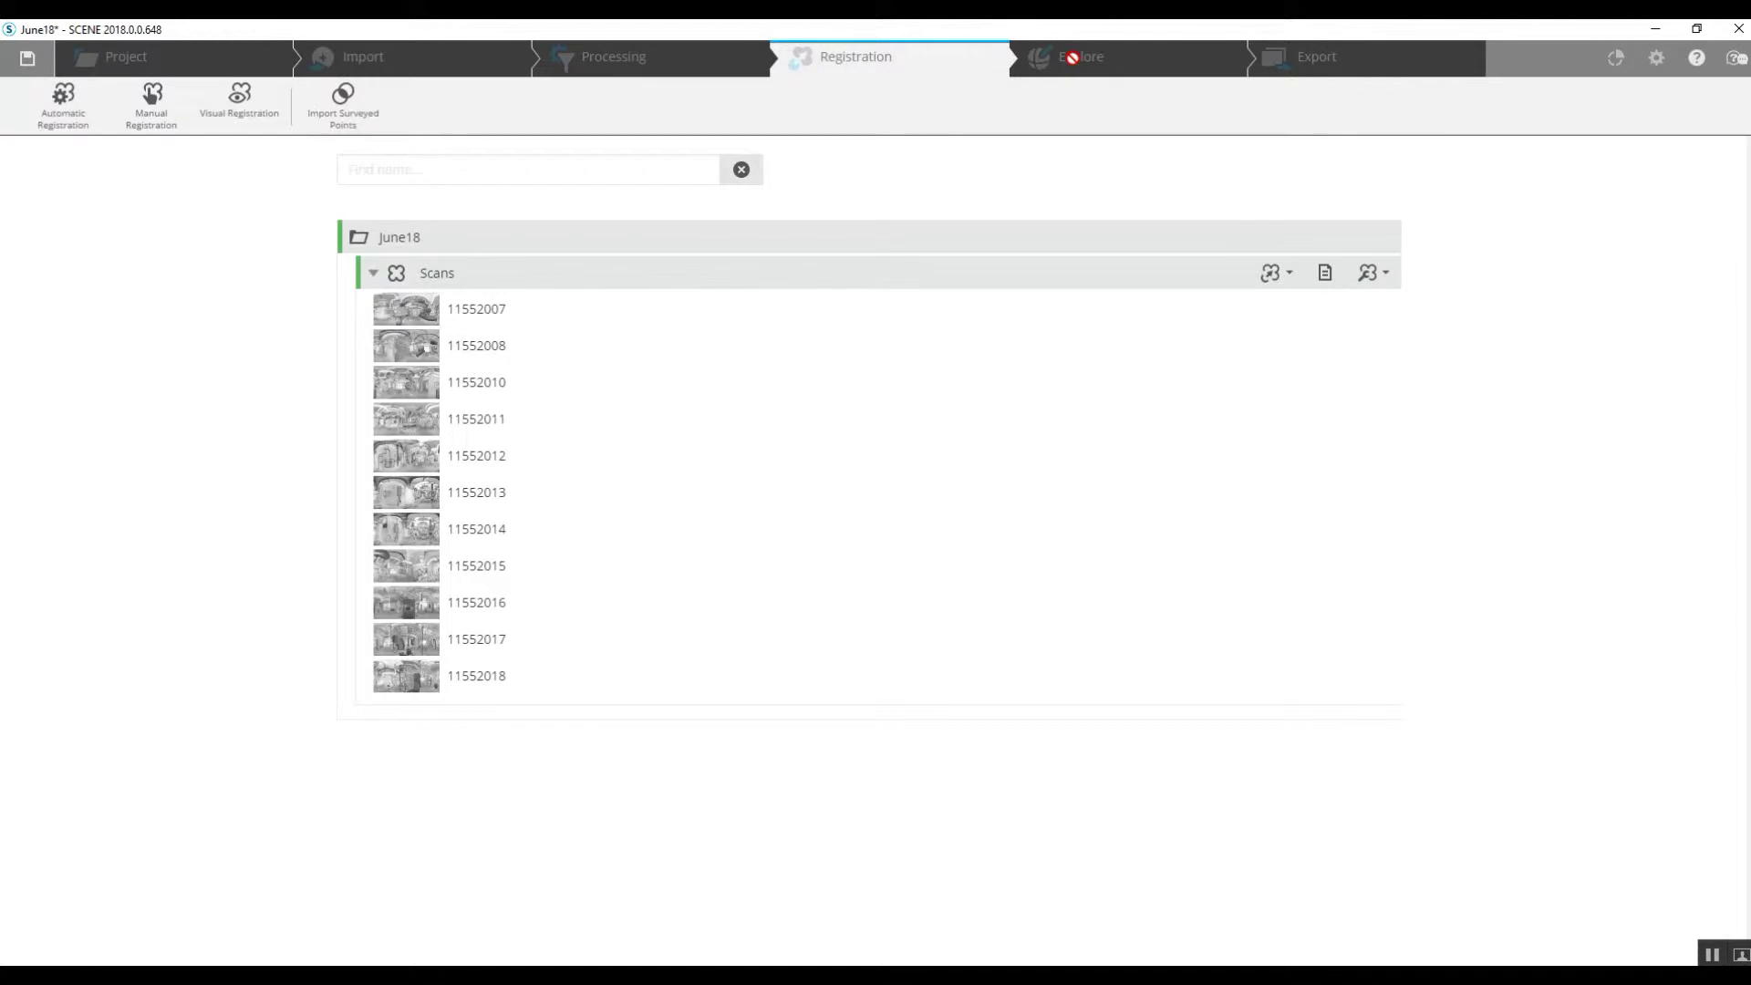
View the merged June18 point cloud in Explore from an elevated oblique angle and select the Scans group
{"action": "left_click", "coordinate": [1077, 58]}
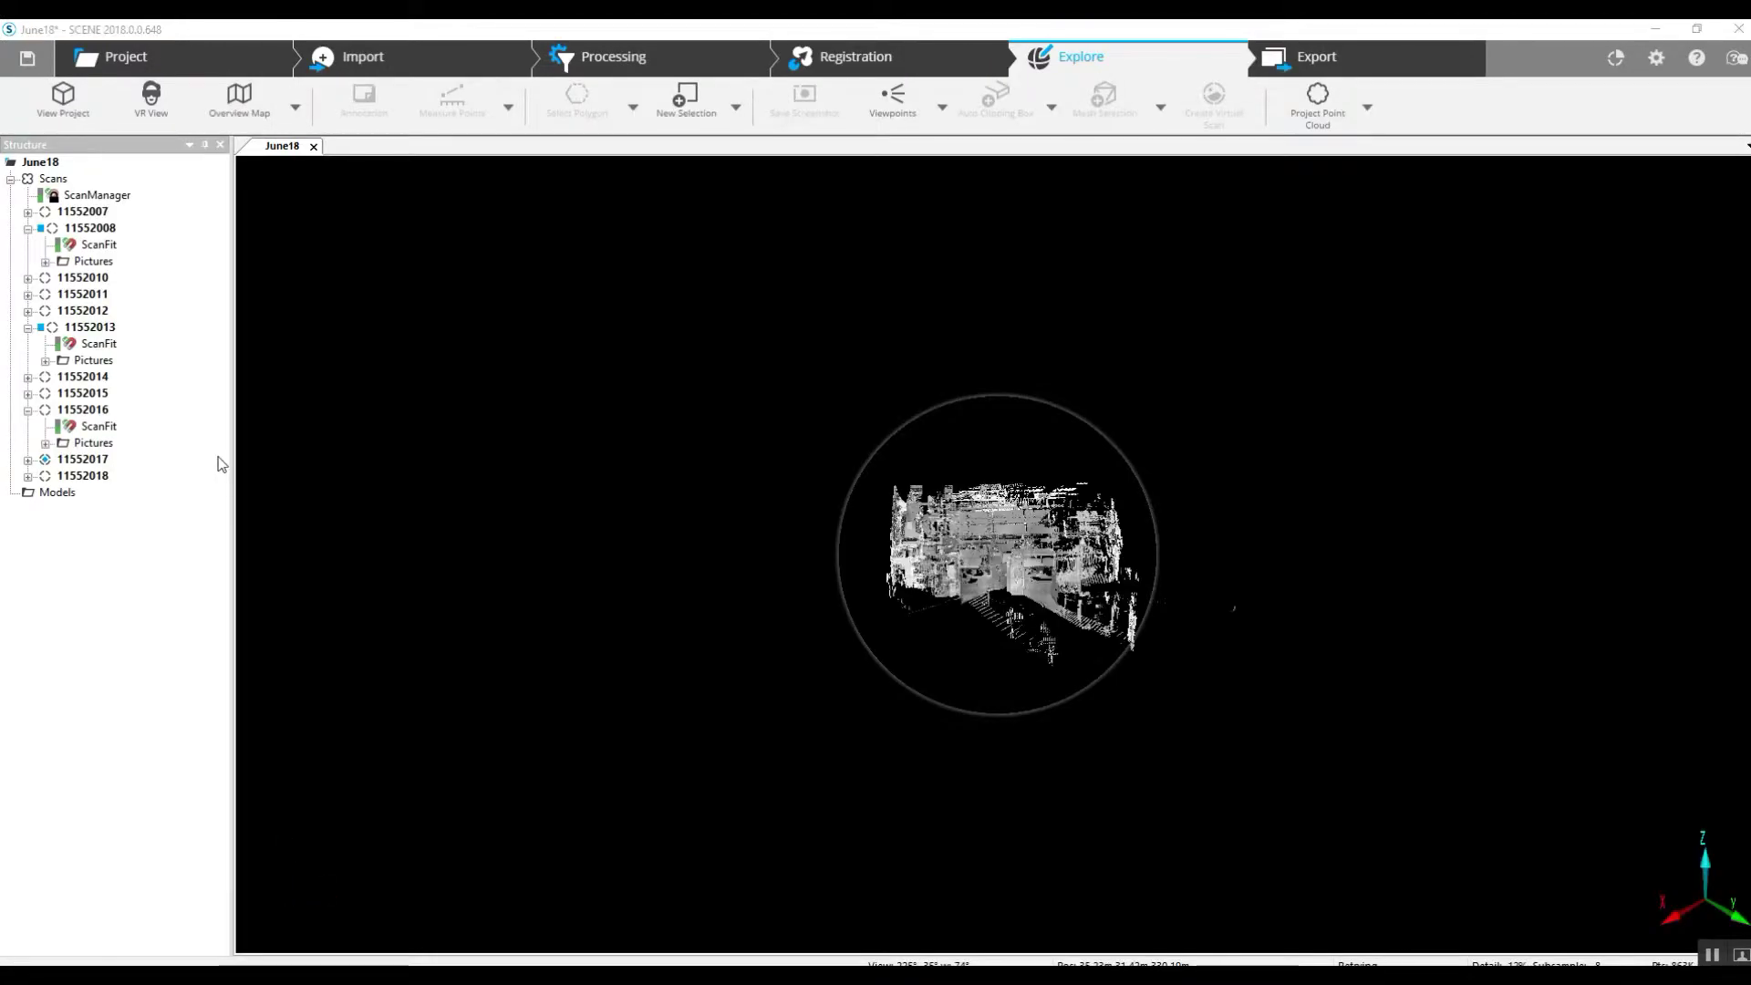
{"action": "scroll", "coordinate": [1028, 701], "scroll_direction": "up", "scroll_amount": 5}
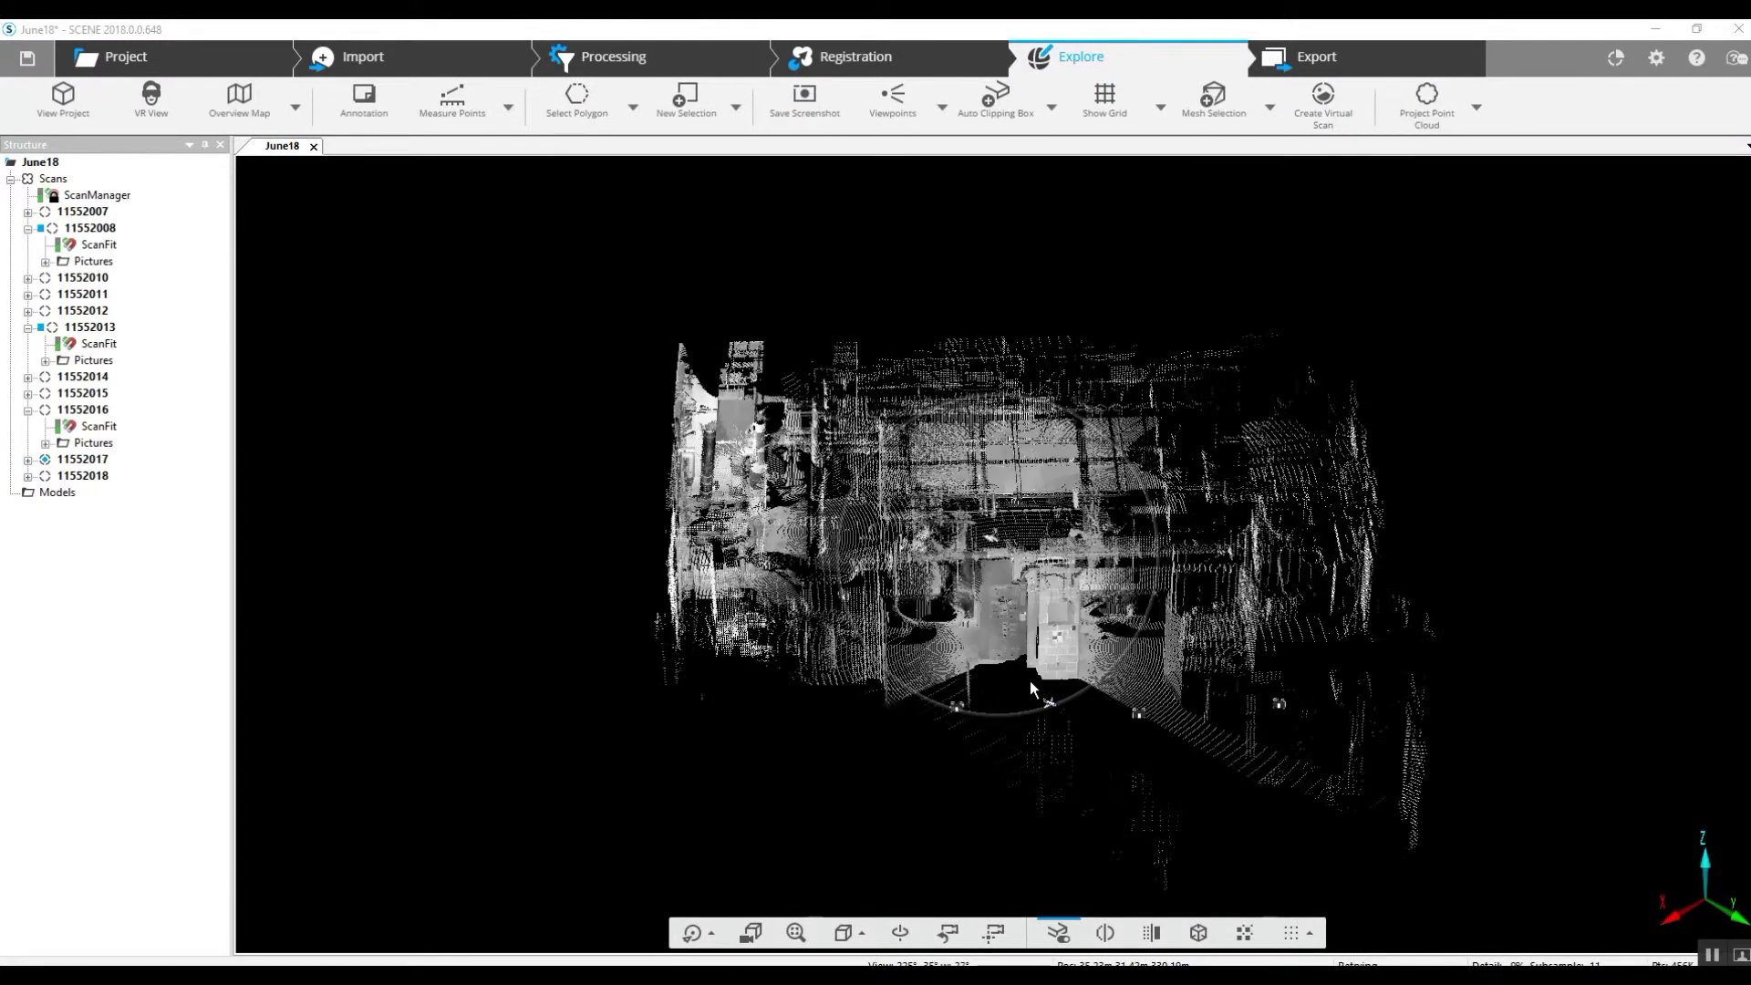
{"action": "scroll", "coordinate": [958, 730], "scroll_direction": "up", "scroll_amount": 3}
{"action": "left_click_drag", "start_coordinate": [844, 786], "coordinate": [440, 714]}
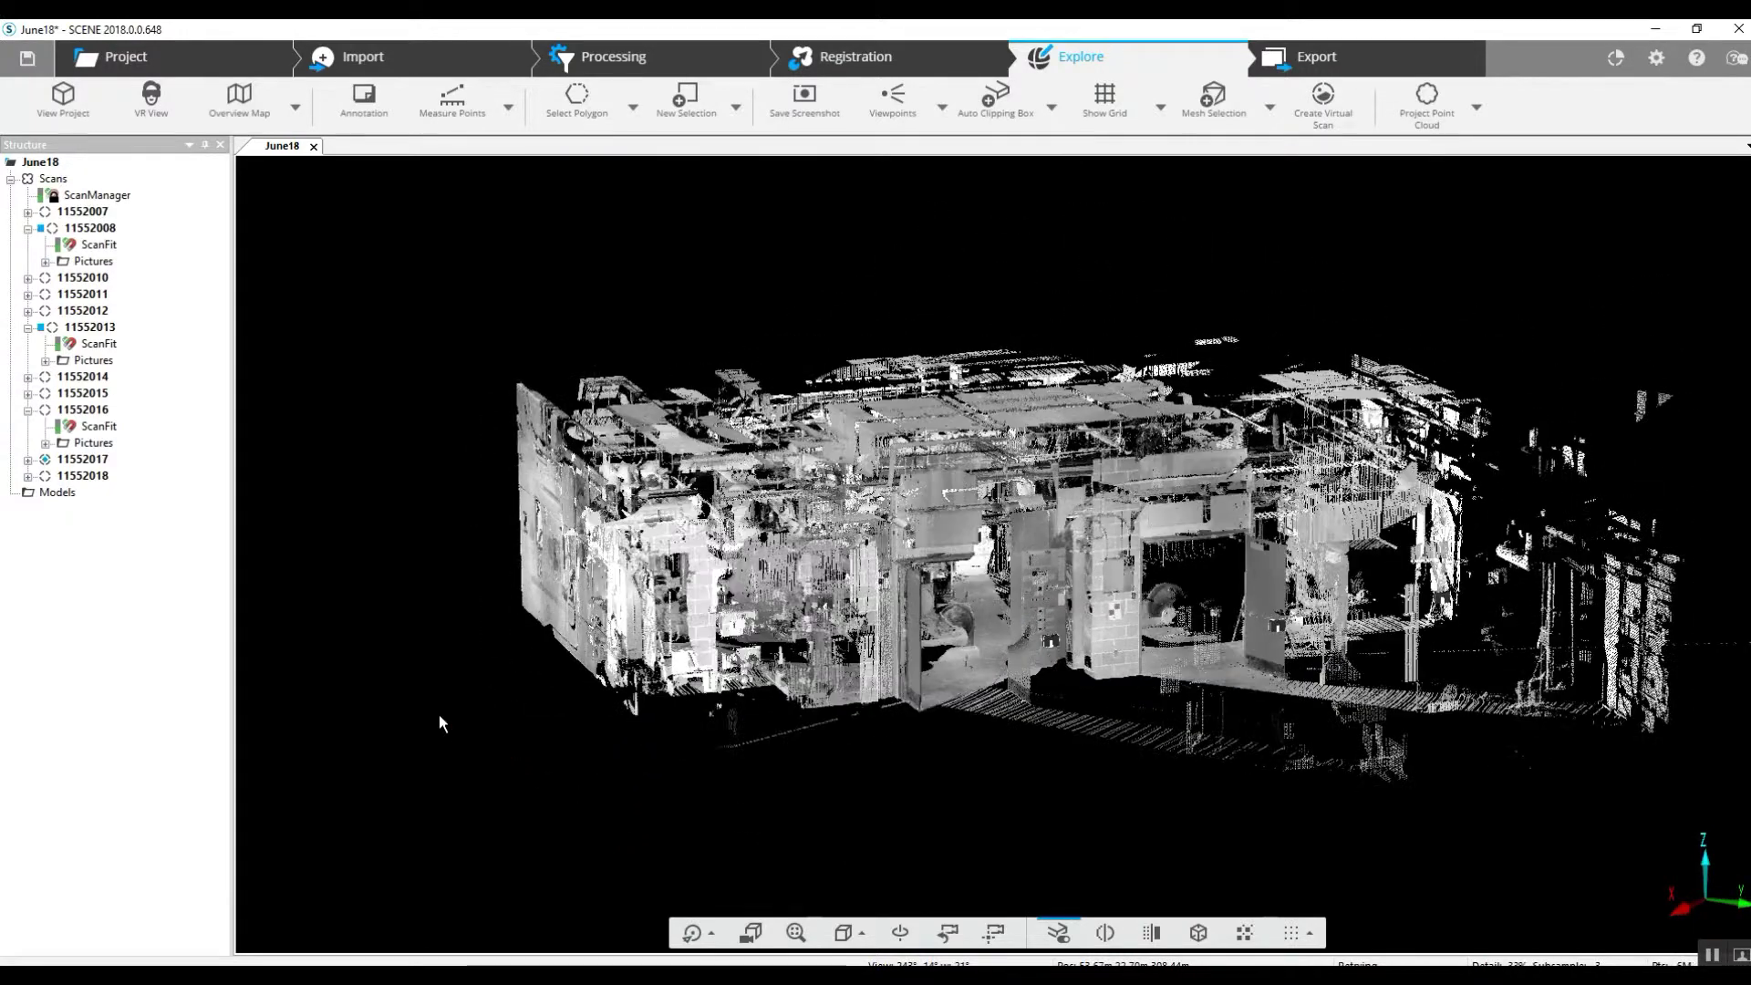
{"action": "left_click", "coordinate": [53, 179]}
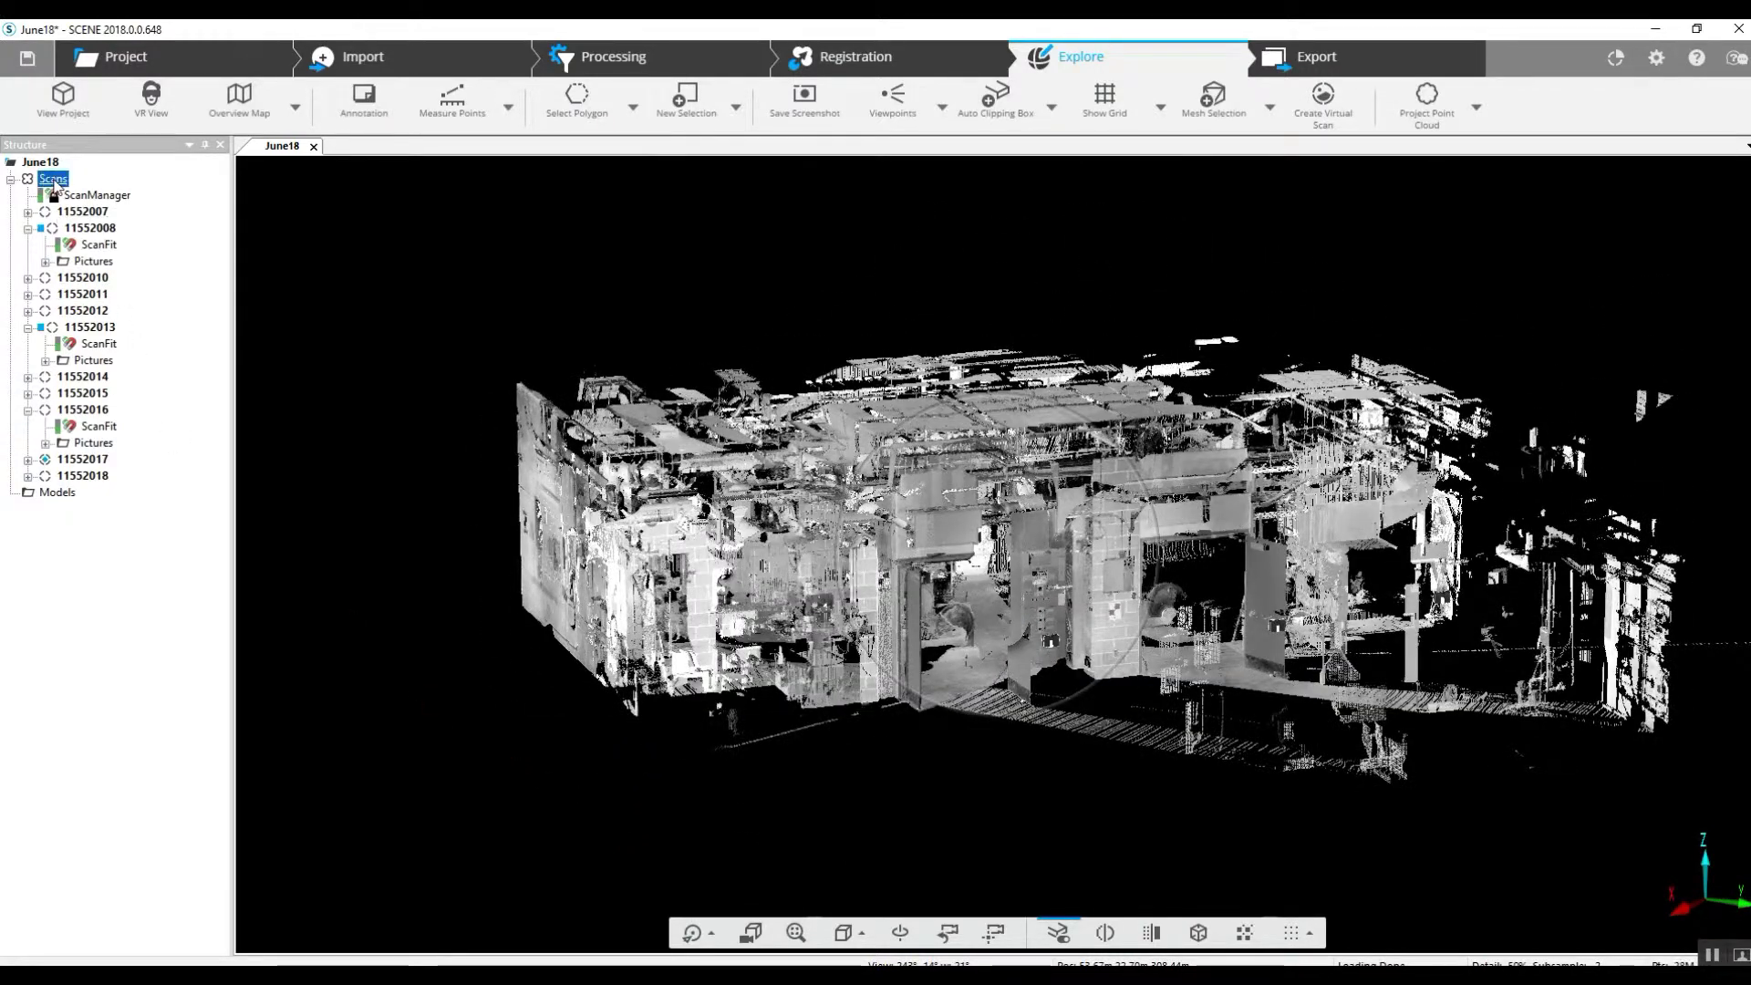
{"action": "right_click", "coordinate": [52, 182]}
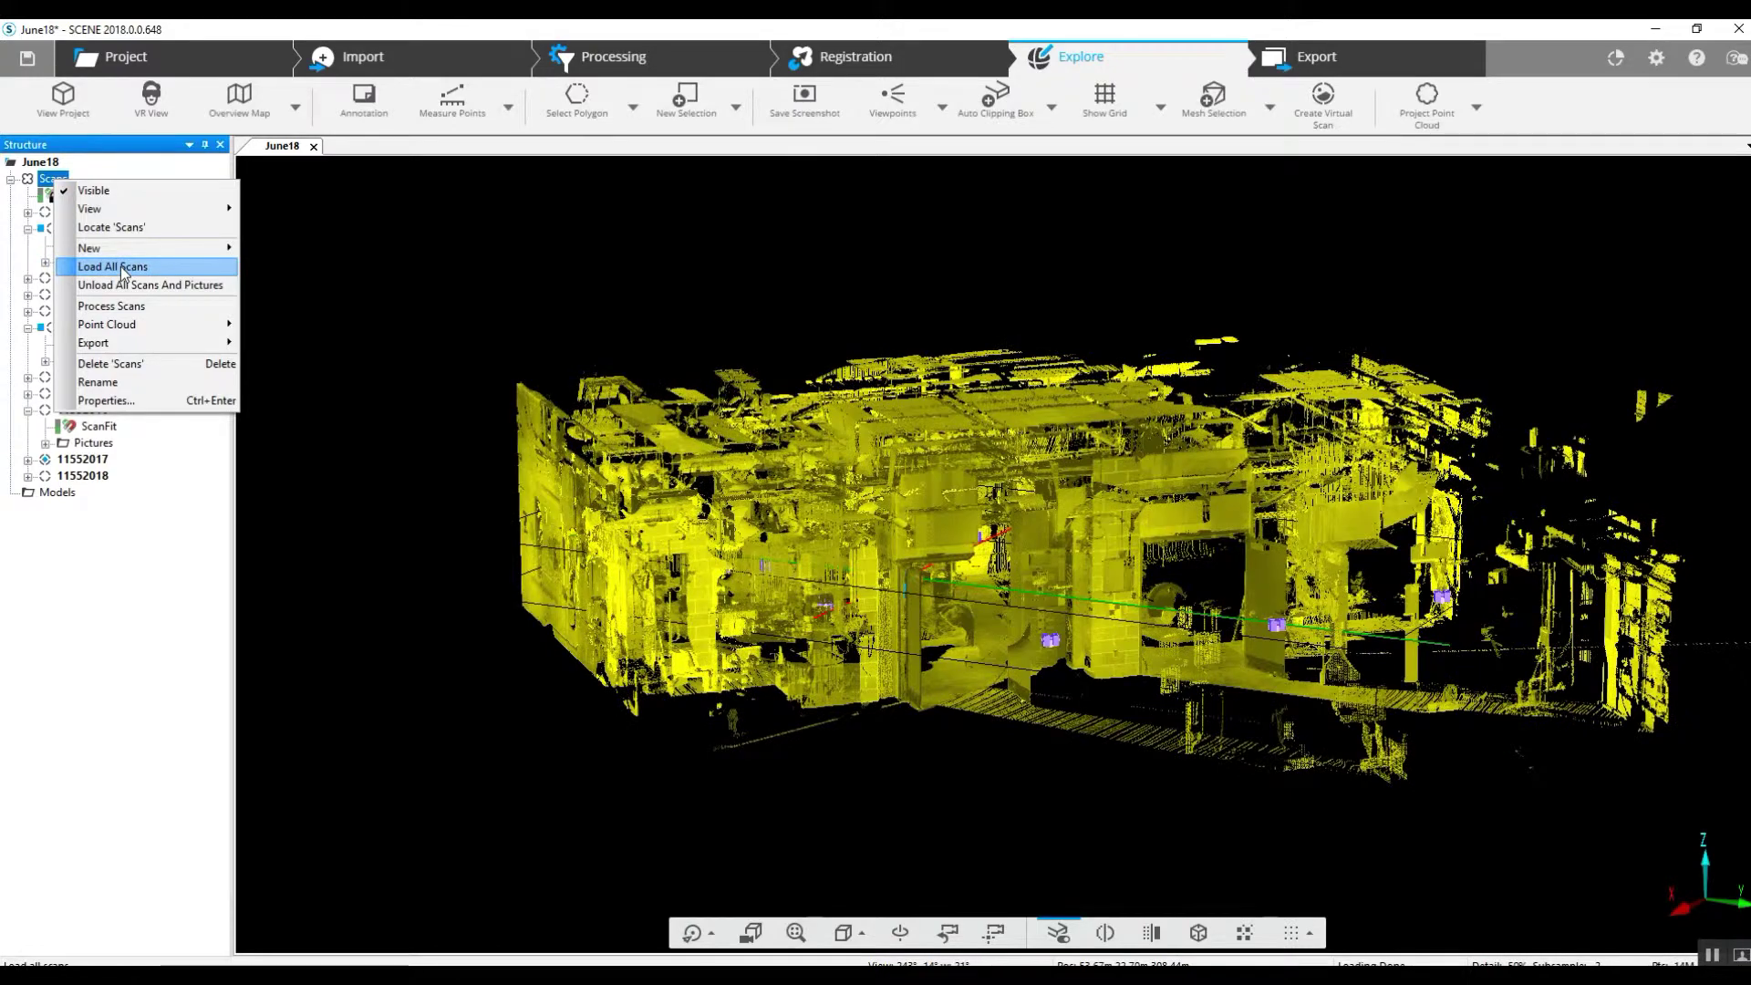
Load all scans into the project and orbit and zoom the merged point cloud while they load
{"action": "left_click", "coordinate": [123, 268]}
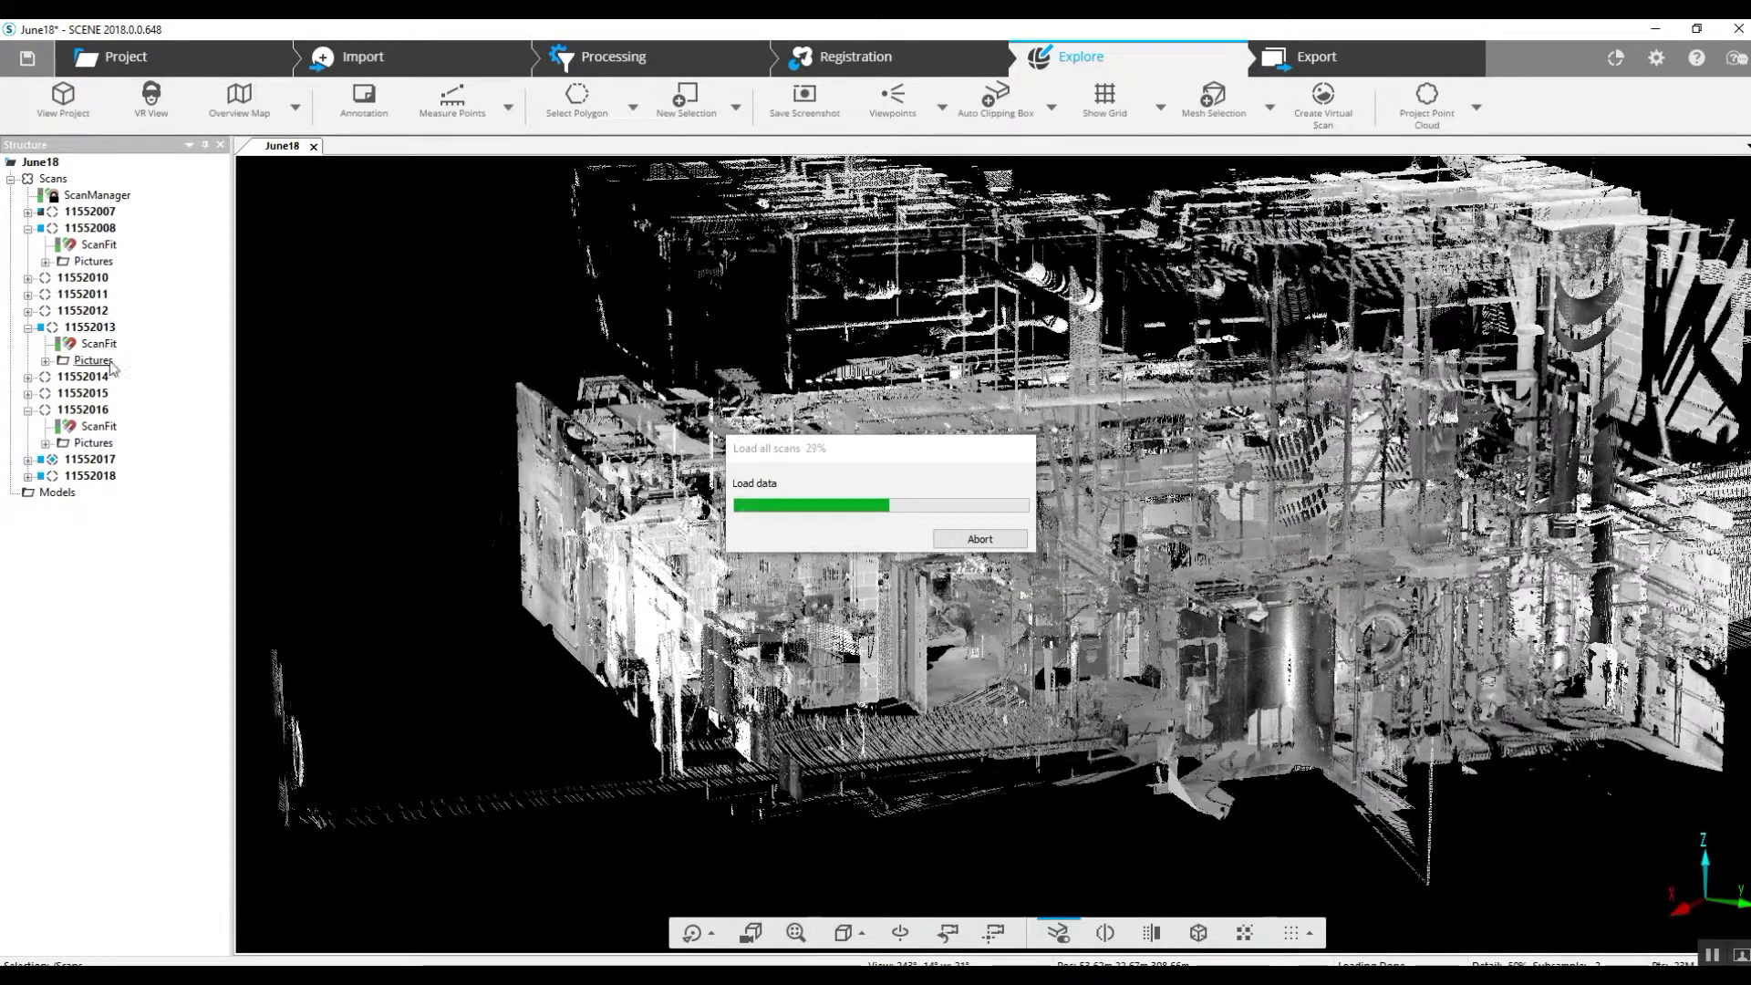
{"action": "left_click_drag", "start_coordinate": [446, 580], "coordinate": [1027, 629]}
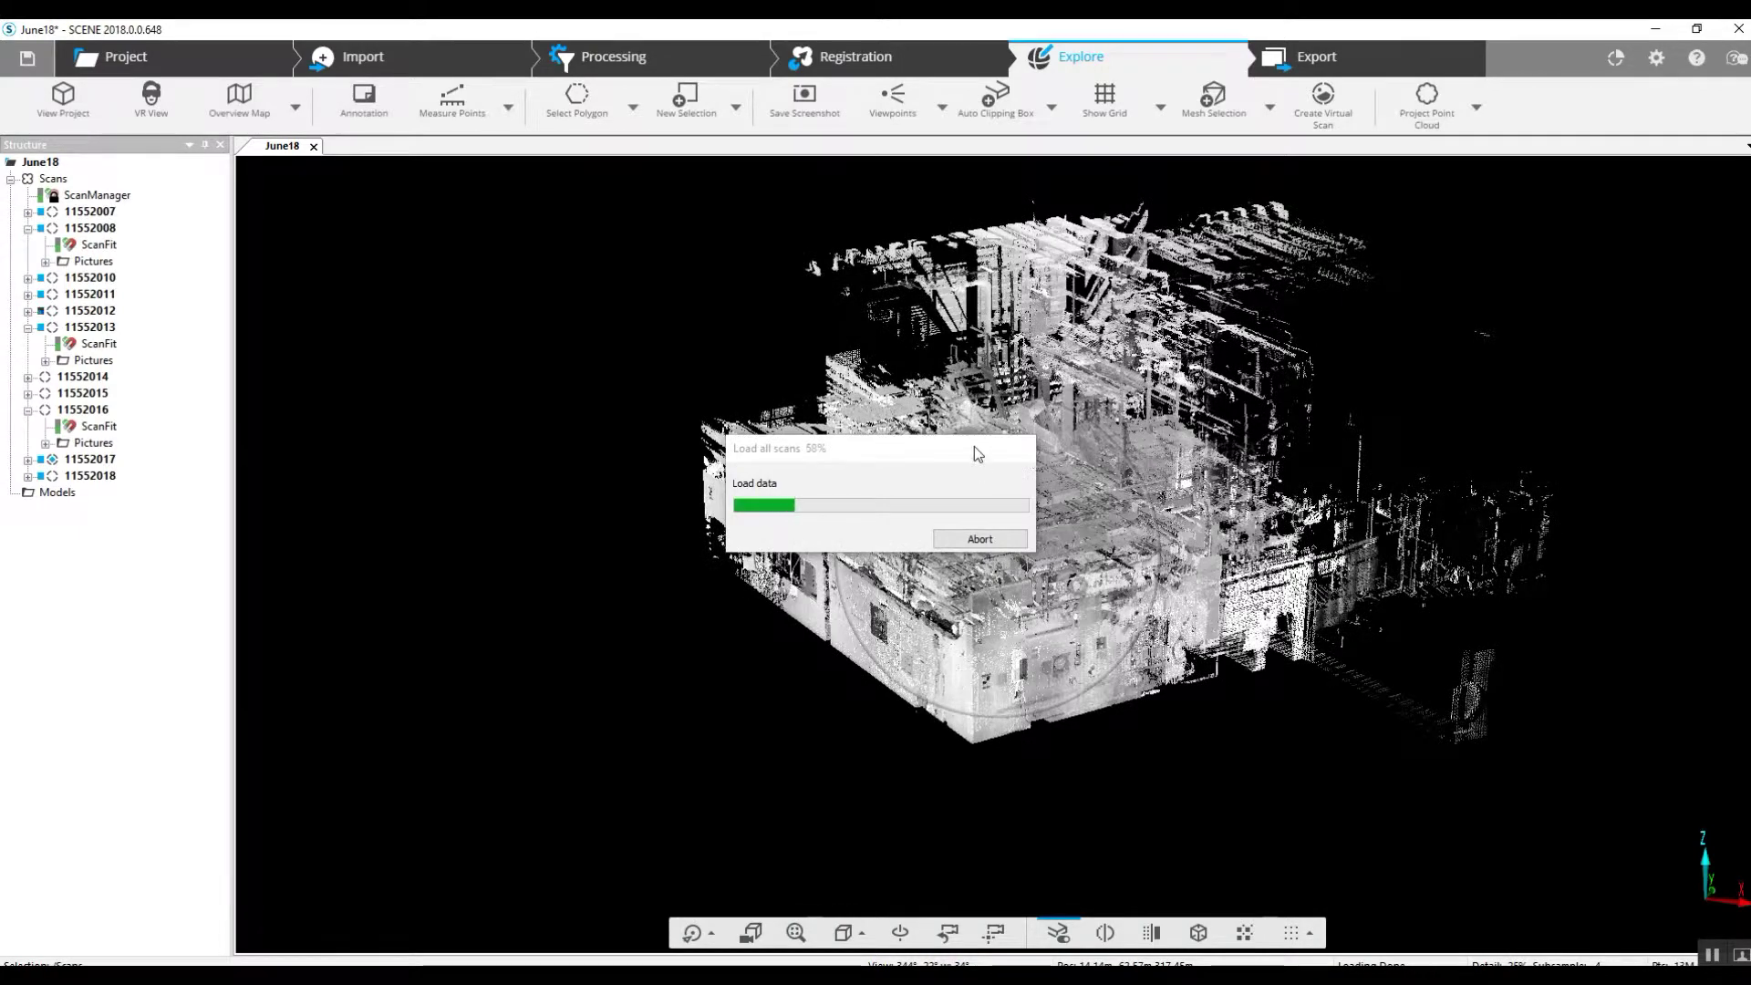
{"action": "left_click_drag", "start_coordinate": [974, 453], "coordinate": [752, 228]}
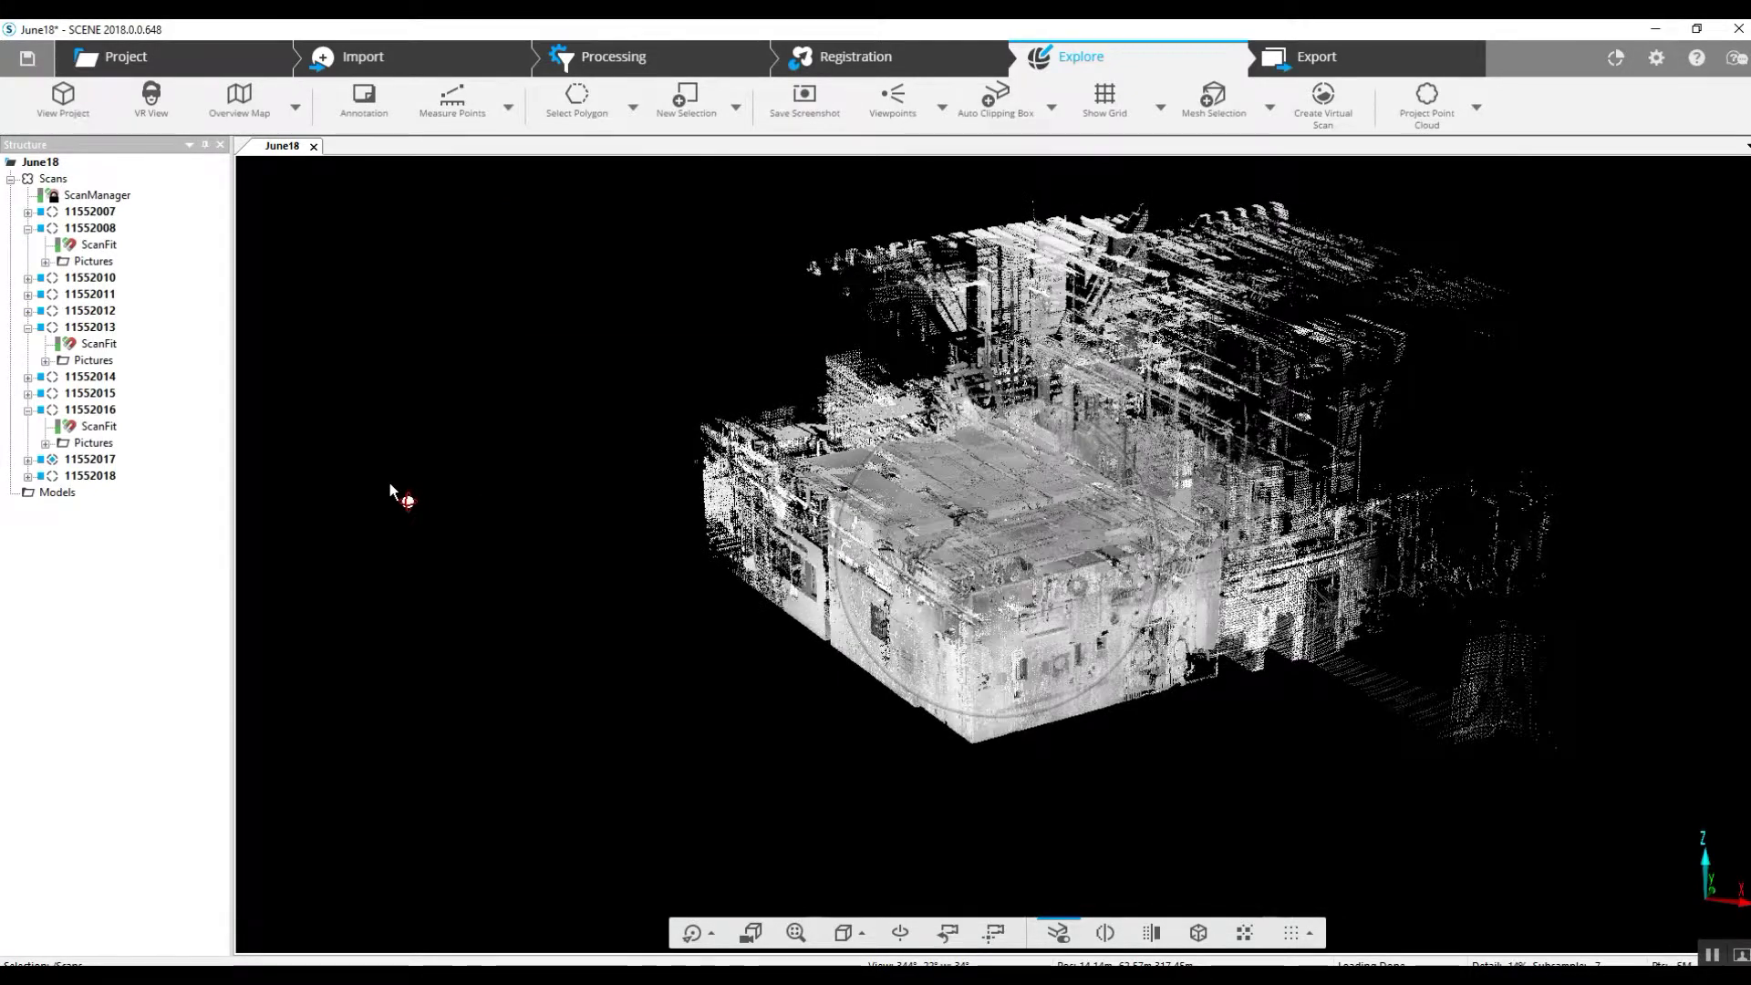
{"action": "left_click_drag", "start_coordinate": [744, 738], "coordinate": [832, 695]}
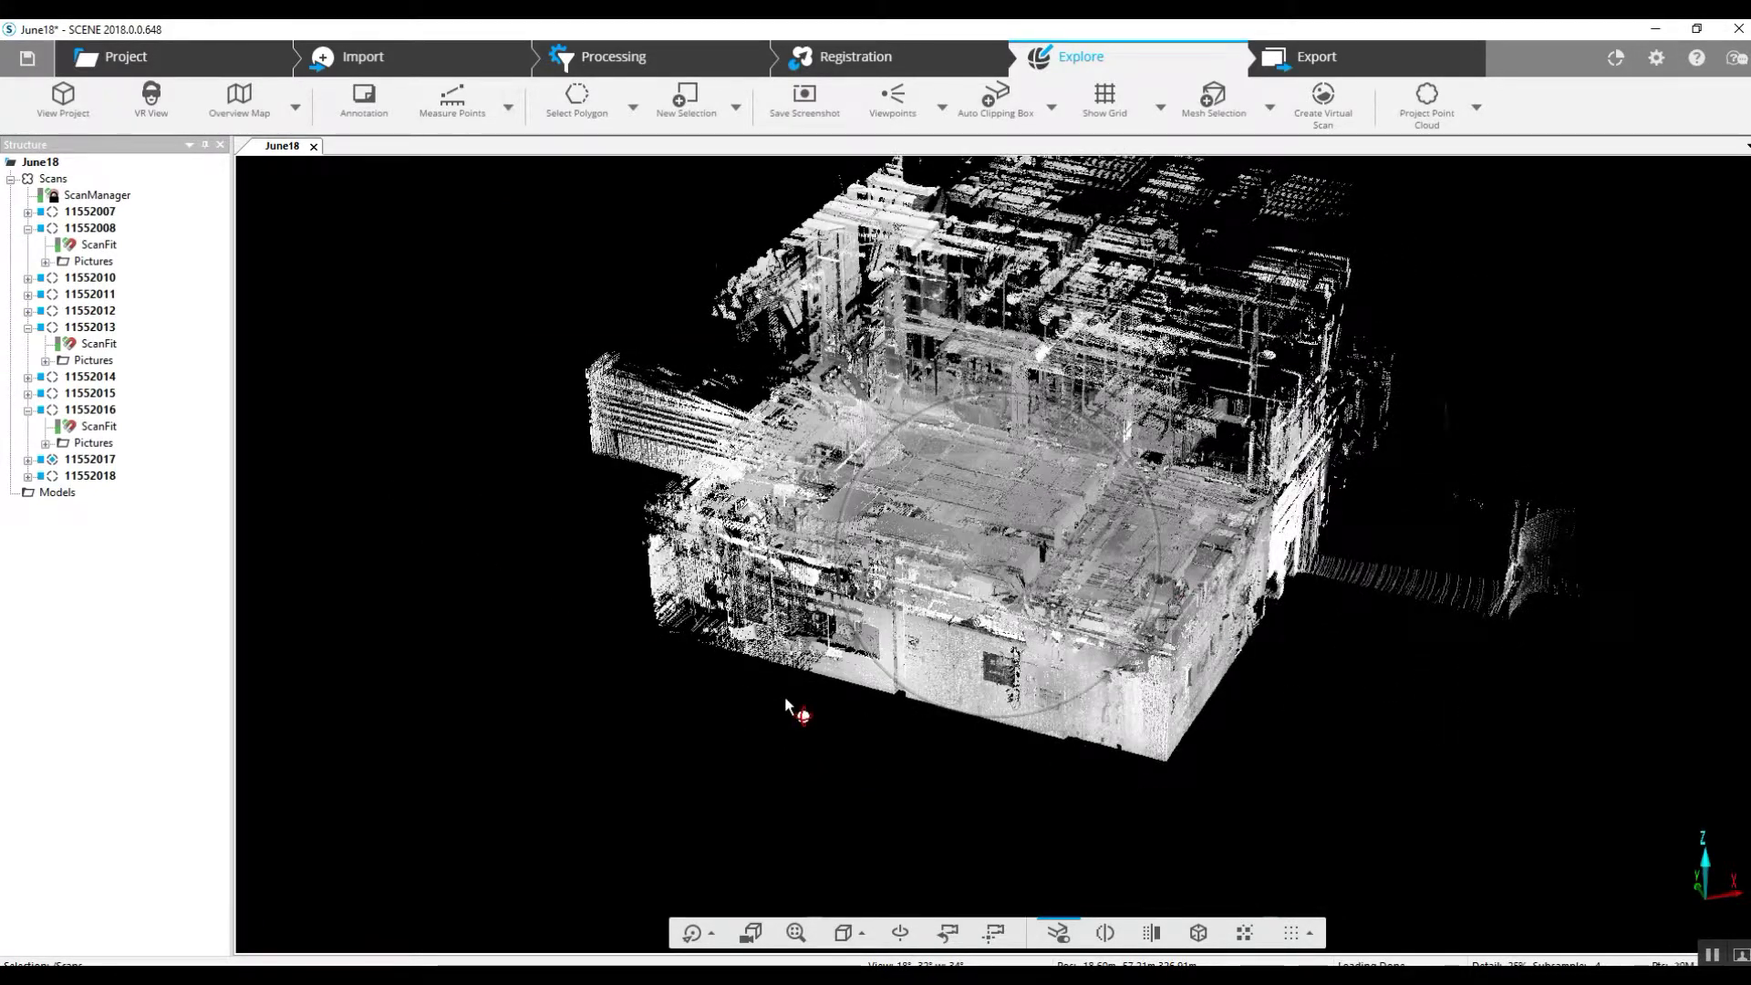
{"action": "left_click_drag", "start_coordinate": [588, 707], "coordinate": [710, 709]}
{"action": "left_click_drag", "start_coordinate": [837, 759], "coordinate": [598, 708]}
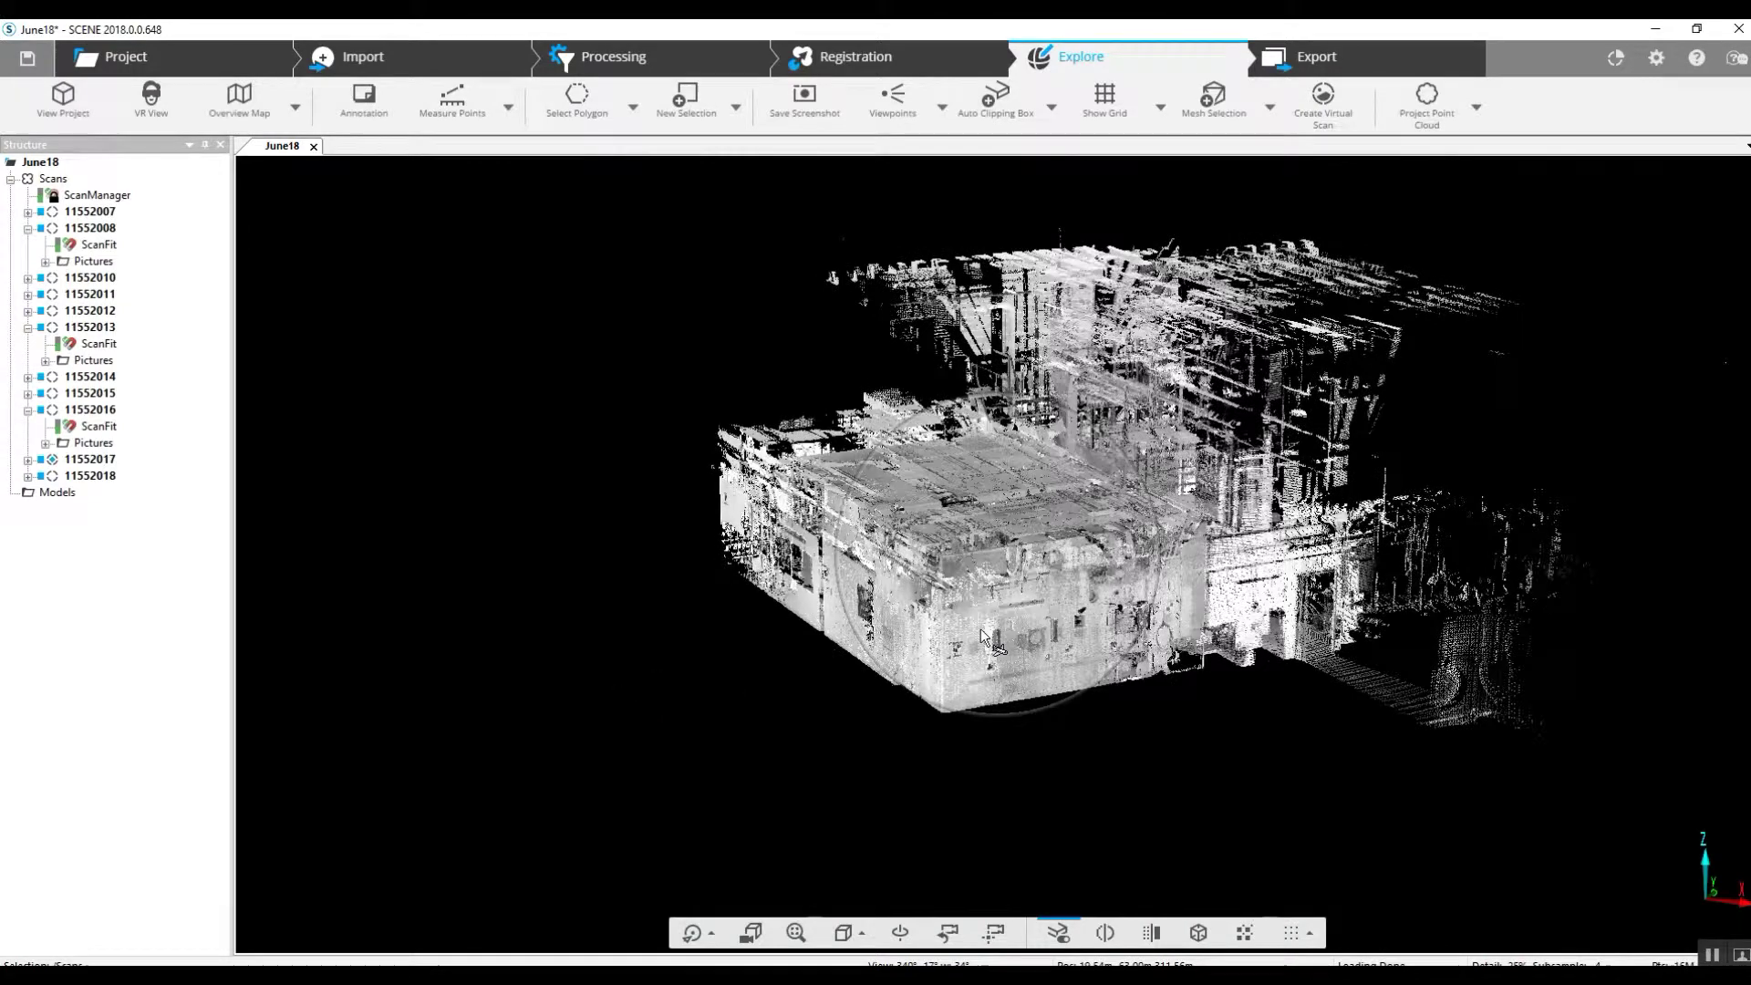
{"action": "scroll", "coordinate": [1176, 713], "scroll_direction": "up", "scroll_amount": 5}
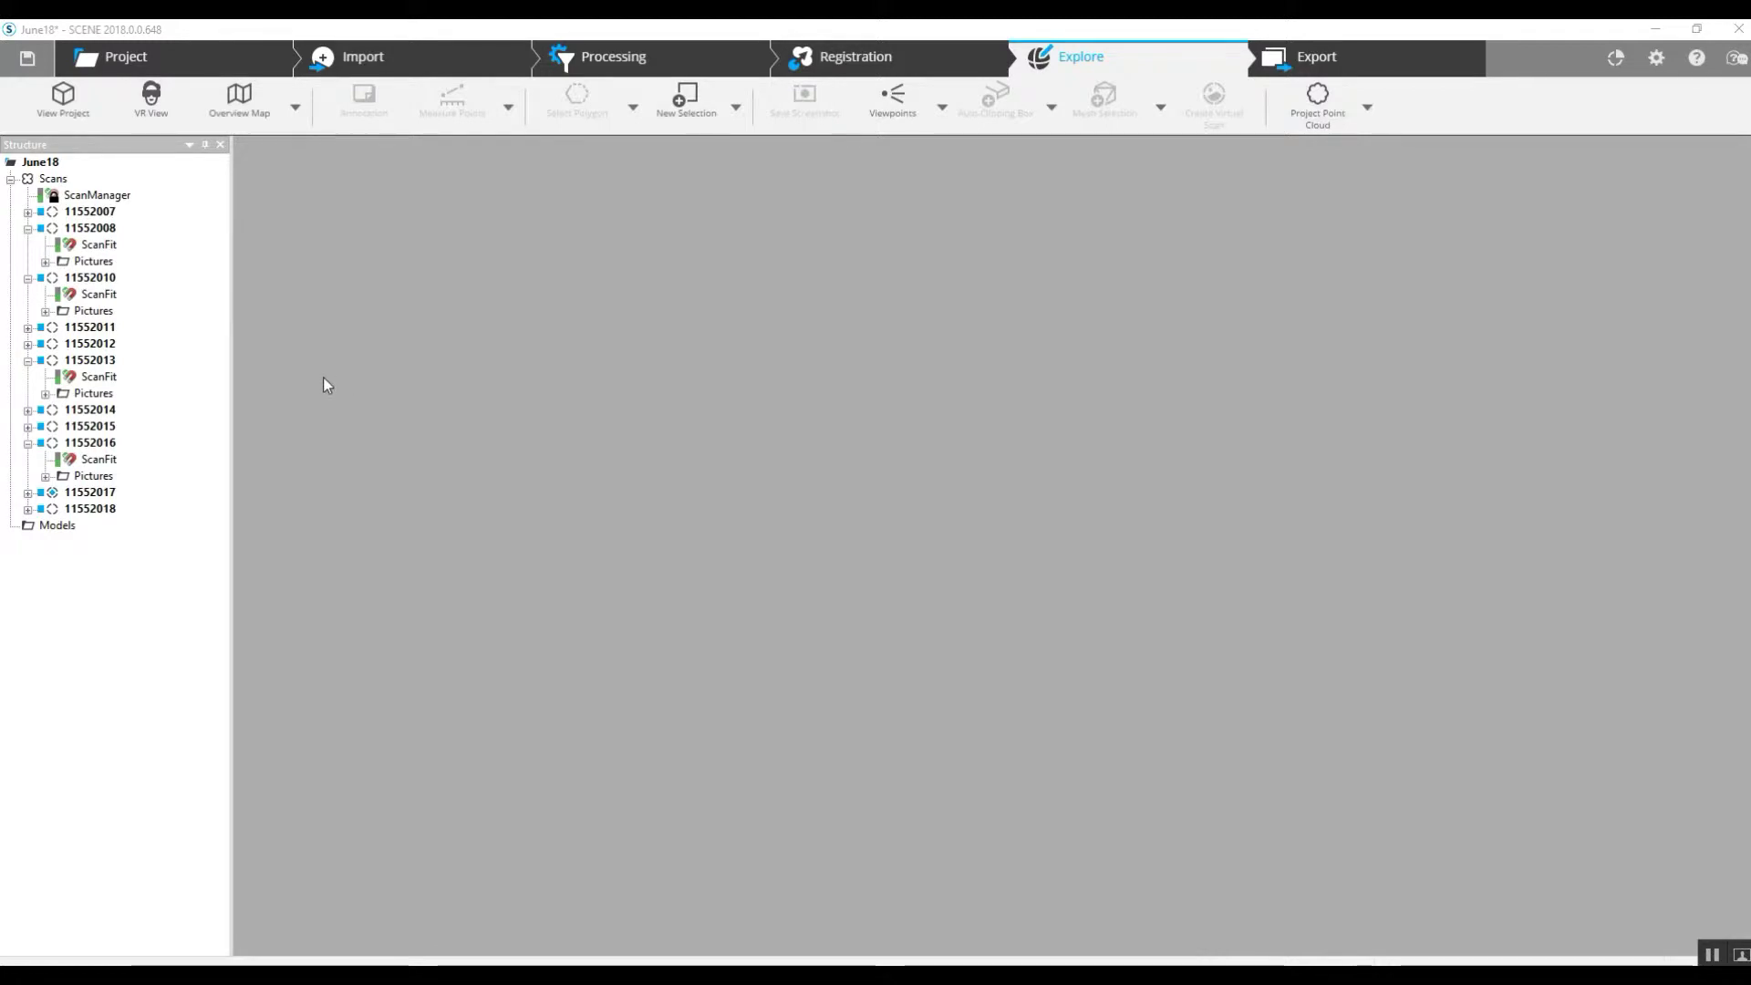
Open scan 11552010 in its own view and tilt it from the overhead pipes down to the boiler
{"action": "double_click", "coordinate": [90, 279]}
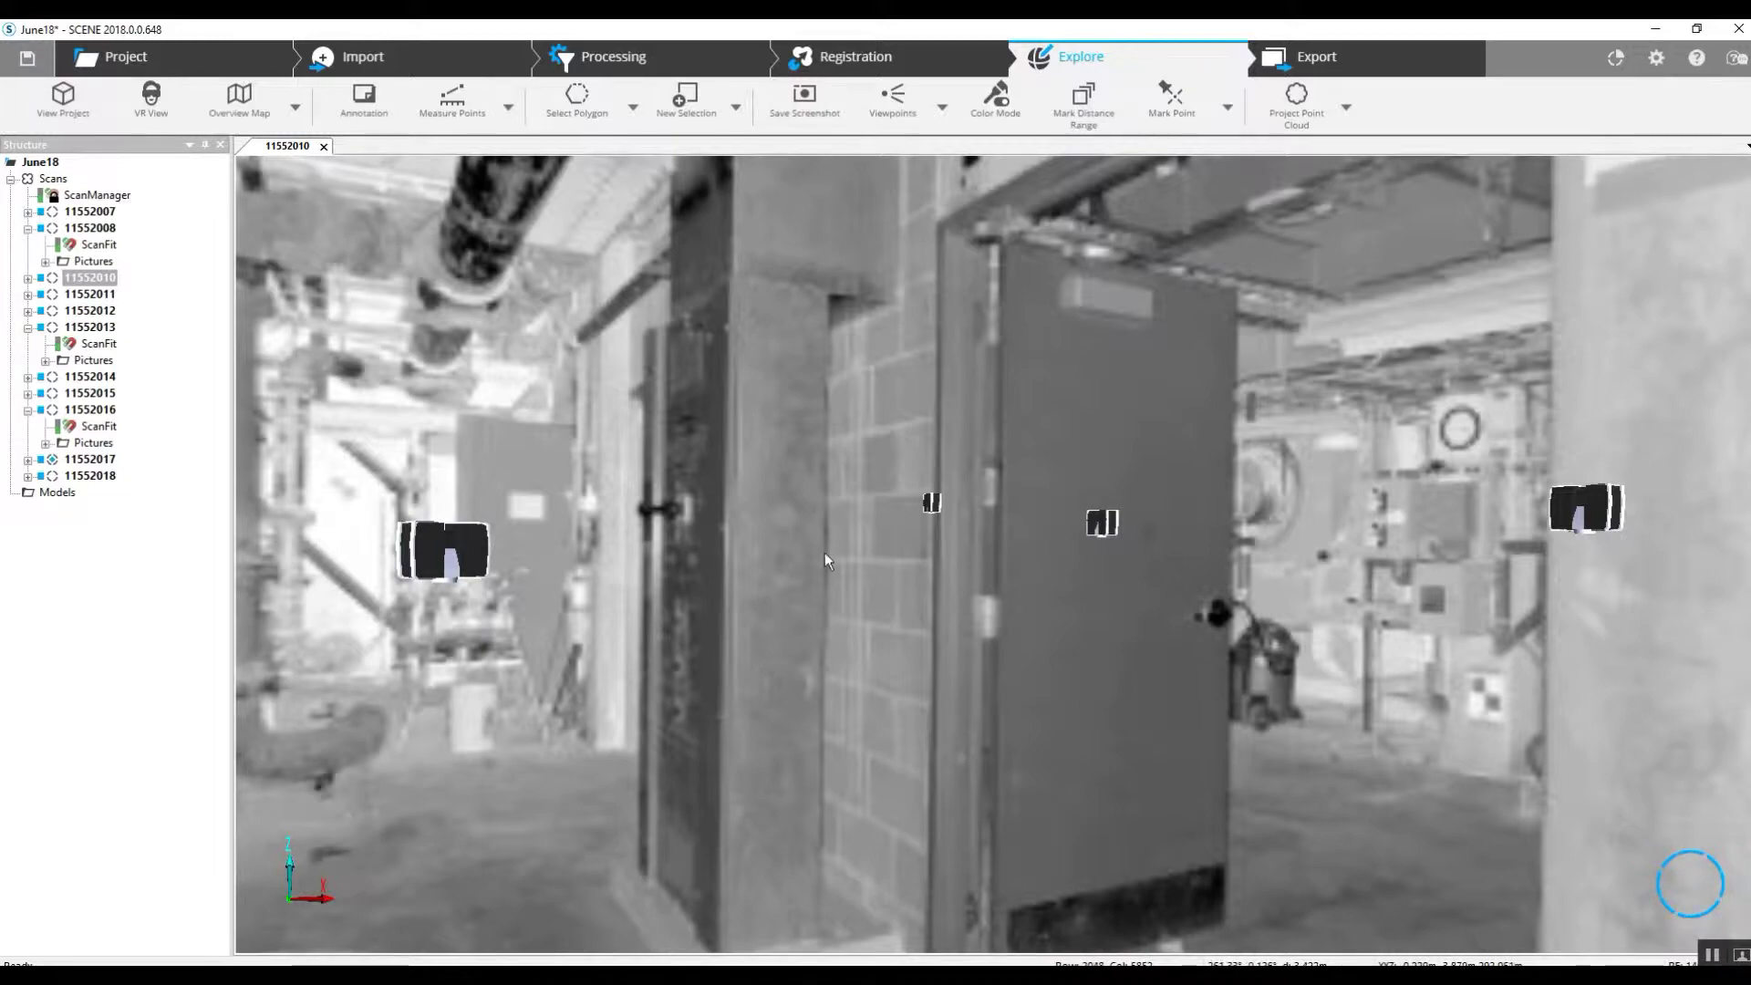
{"action": "scroll", "coordinate": [810, 550], "scroll_direction": "up", "scroll_amount": 5}
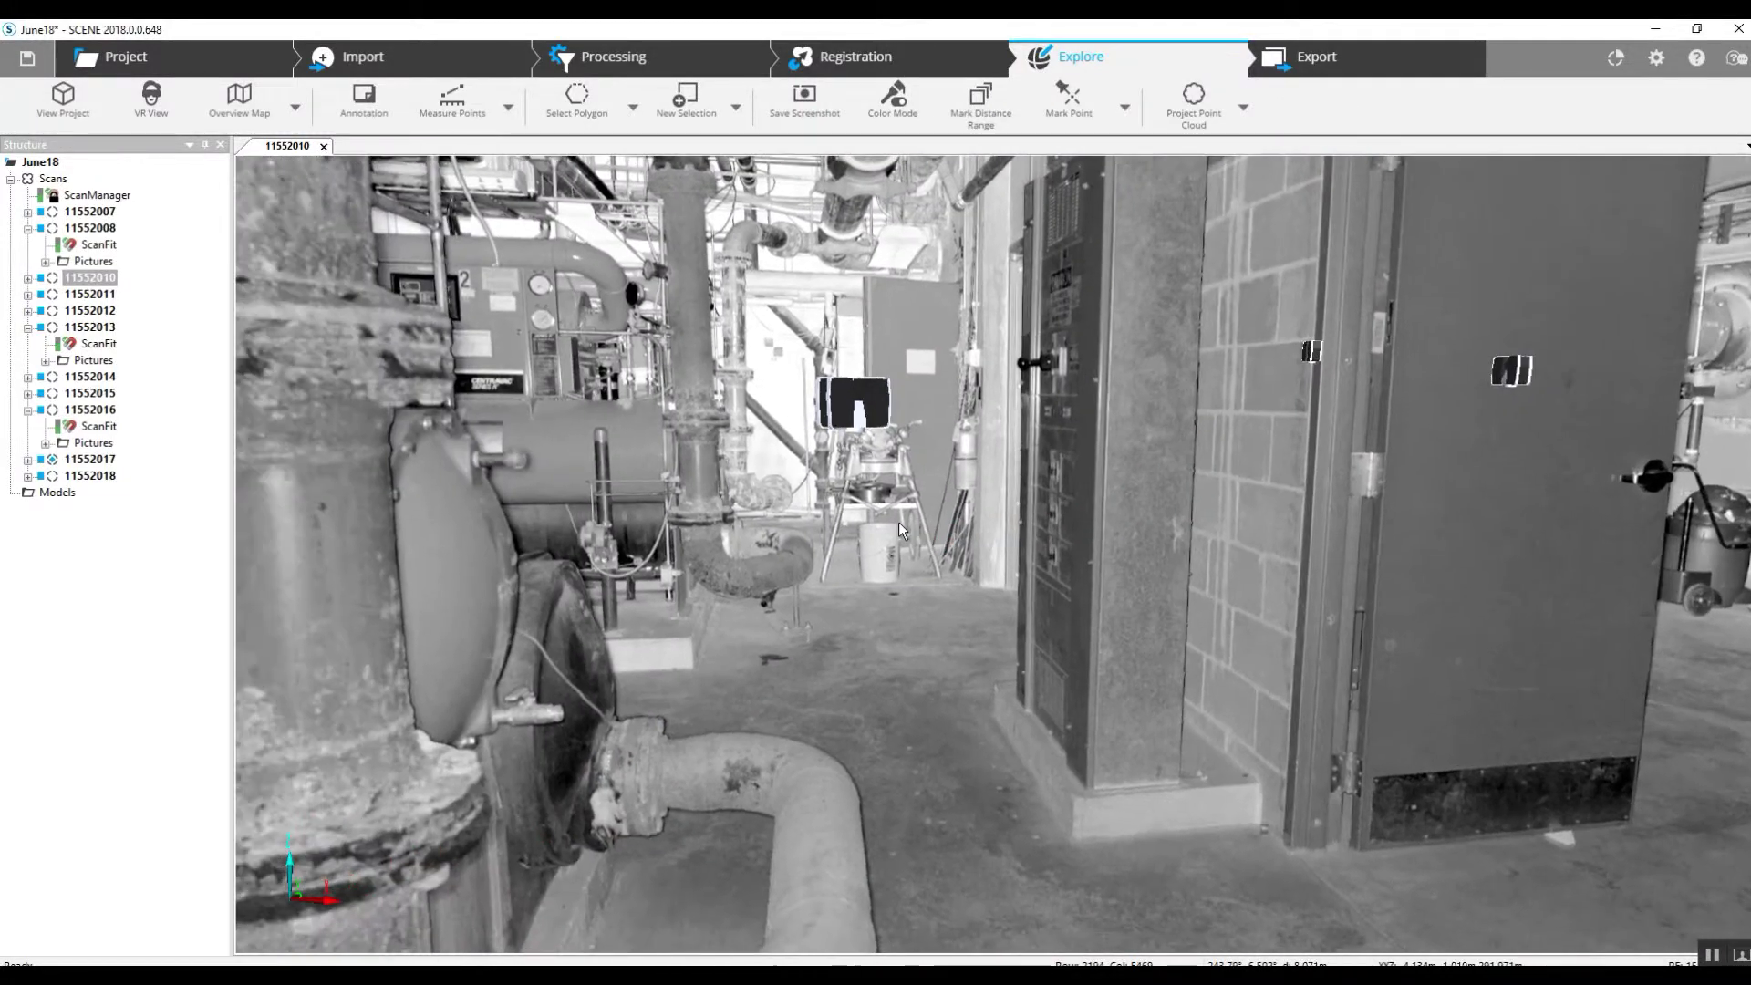
{"action": "left_click_drag", "start_coordinate": [899, 522], "coordinate": [910, 572]}
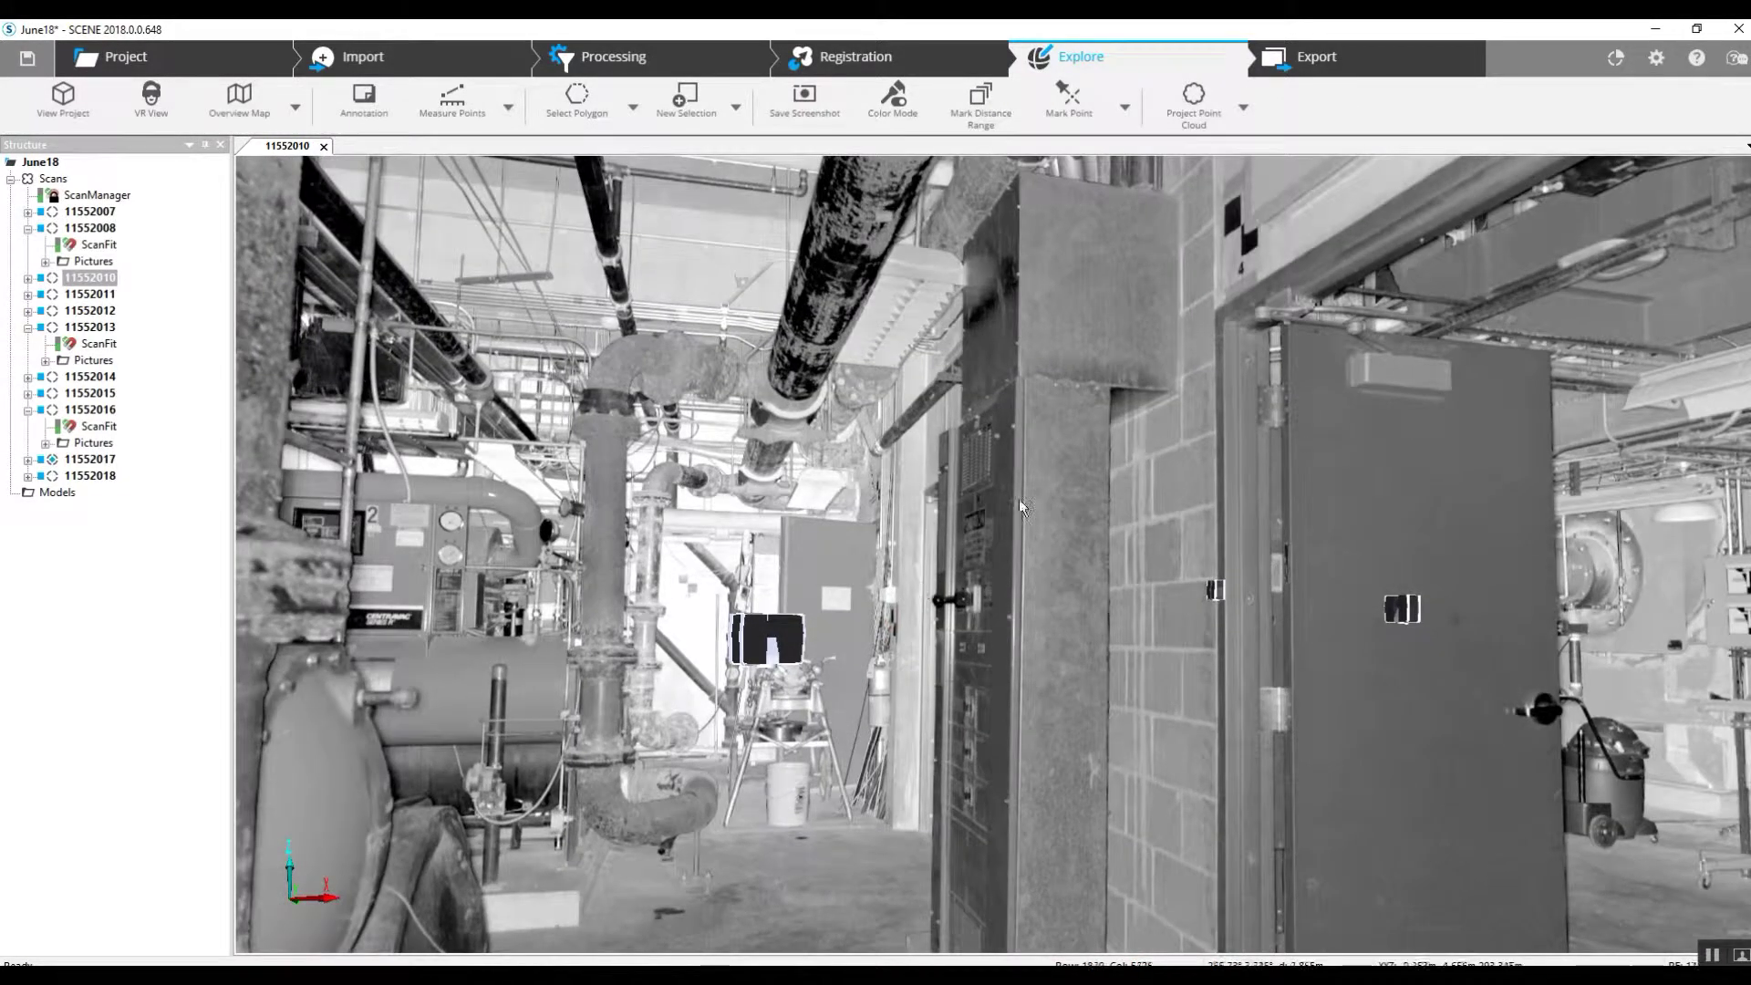
{"action": "left_click_drag", "start_coordinate": [1020, 507], "coordinate": [946, 545]}
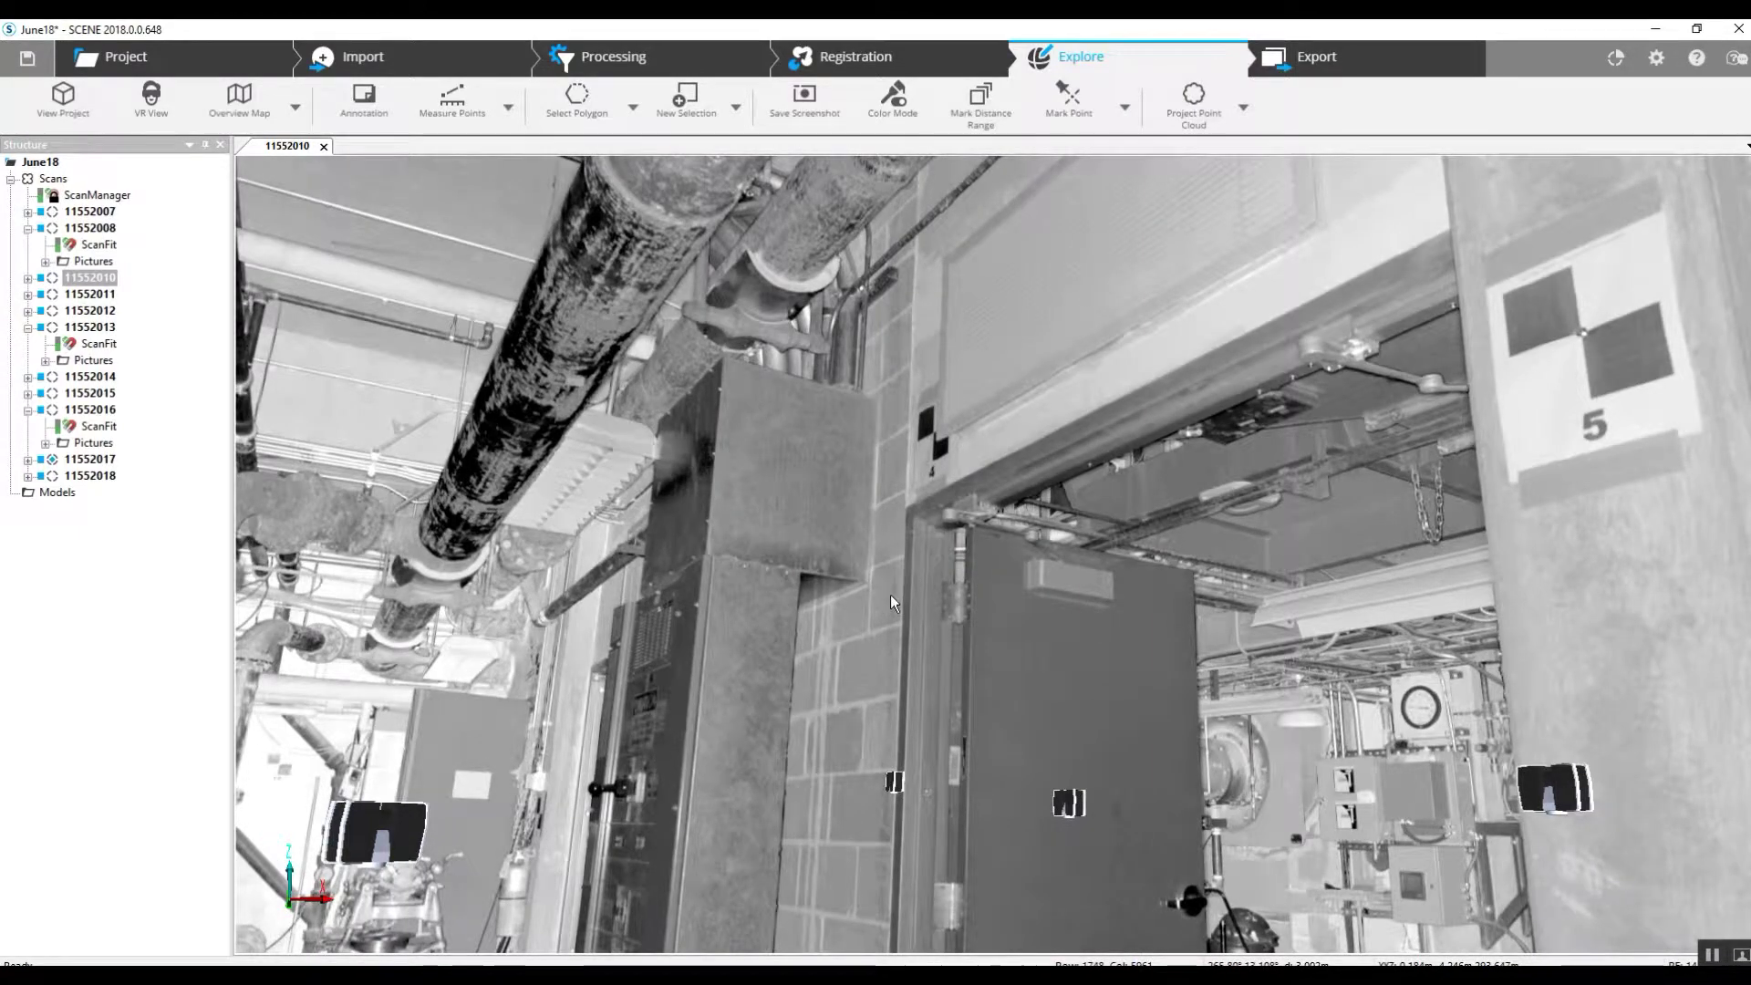
{"action": "mouse_move", "coordinate": [890, 595]}
{"action": "left_mouse_down"}
{"action": "mouse_move", "coordinate": [998, 544]}
{"action": "mouse_move", "coordinate": [1213, 576]}
{"action": "mouse_move", "coordinate": [1318, 570]}
{"action": "mouse_move", "coordinate": [753, 548]}
{"action": "mouse_move", "coordinate": [723, 610]}
{"action": "left_mouse_up"}
Zoom and rotate around the ceiling ducts to show the tank, pump and canister
{"action": "scroll", "coordinate": [731, 606], "scroll_direction": "up", "scroll_amount": 6}
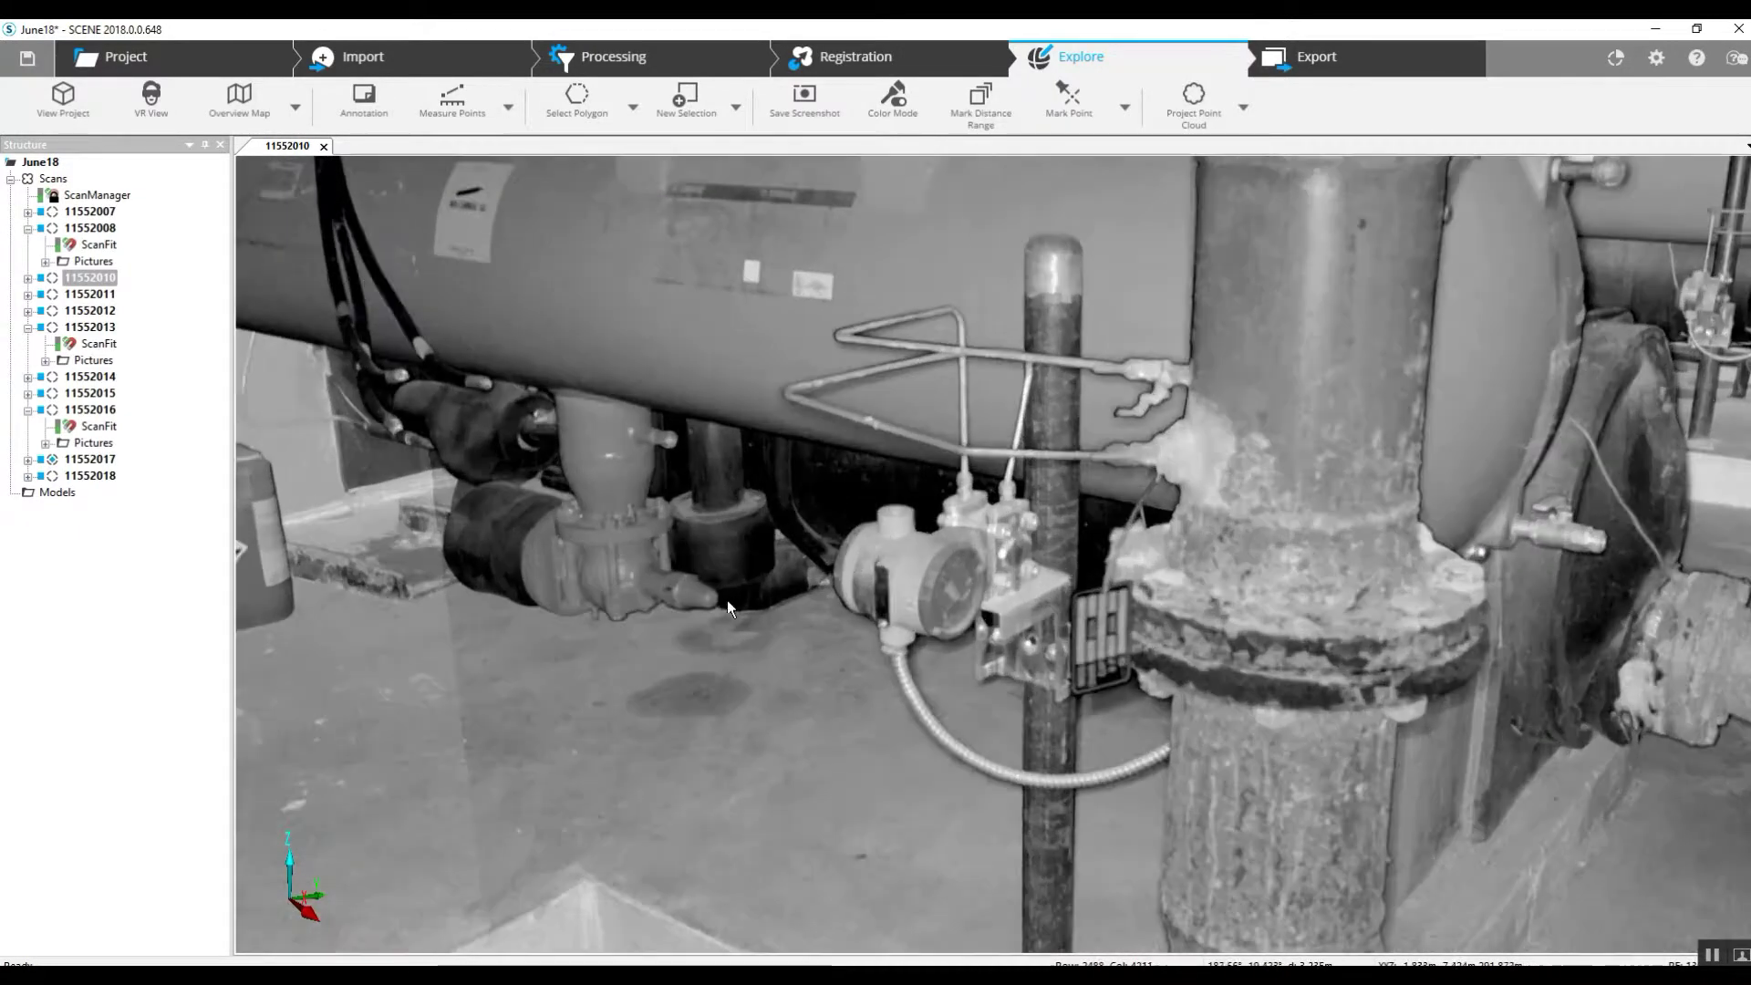
{"action": "scroll", "coordinate": [857, 601], "scroll_direction": "up", "scroll_amount": 2}
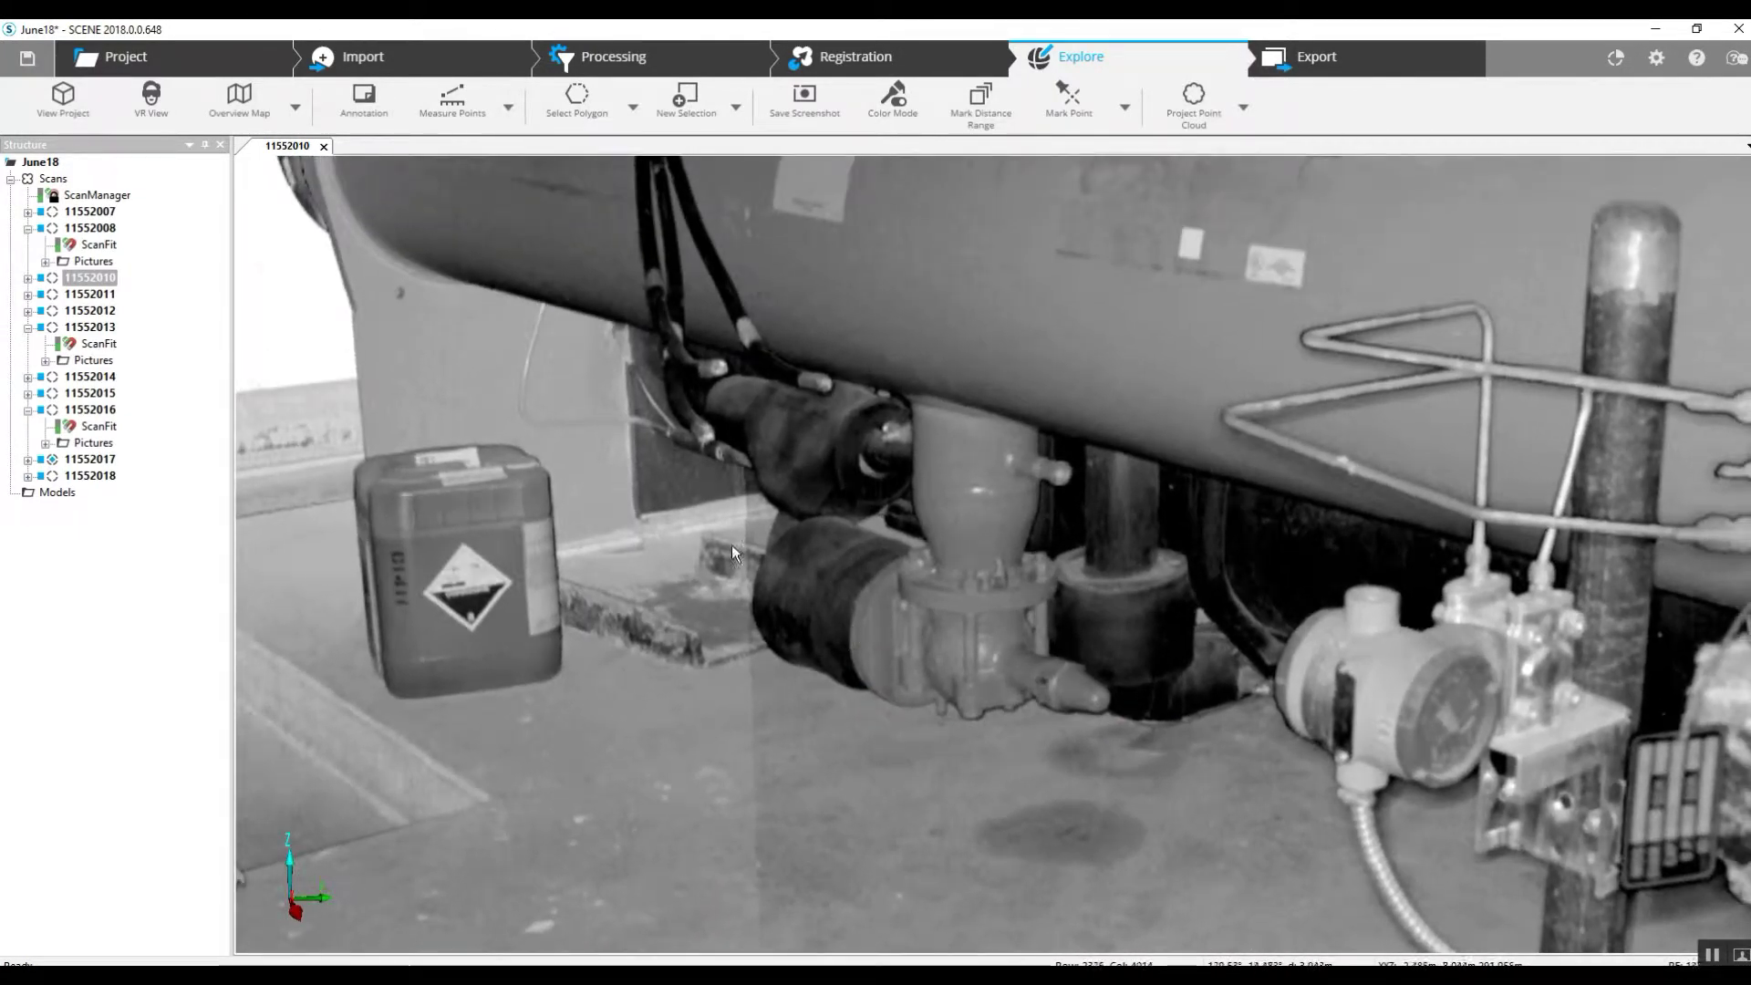
{"action": "scroll", "coordinate": [829, 568], "scroll_direction": "down", "scroll_amount": 5}
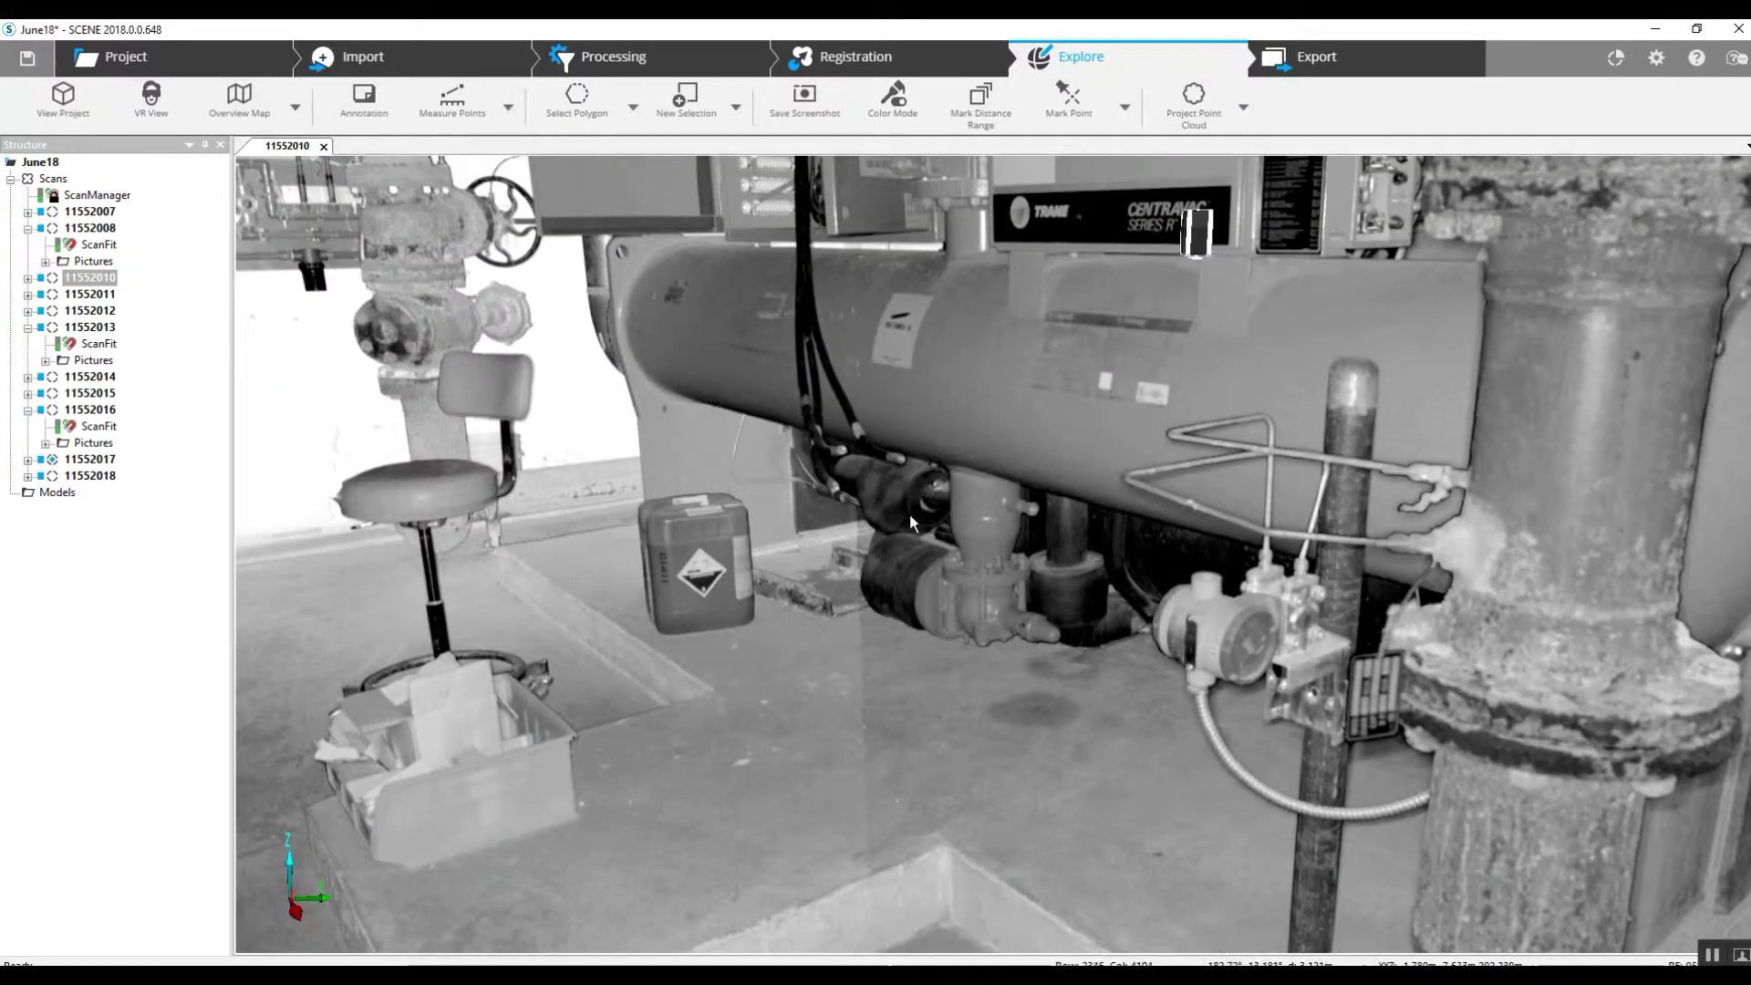
{"action": "left_click_drag", "start_coordinate": [910, 515], "coordinate": [1384, 472]}
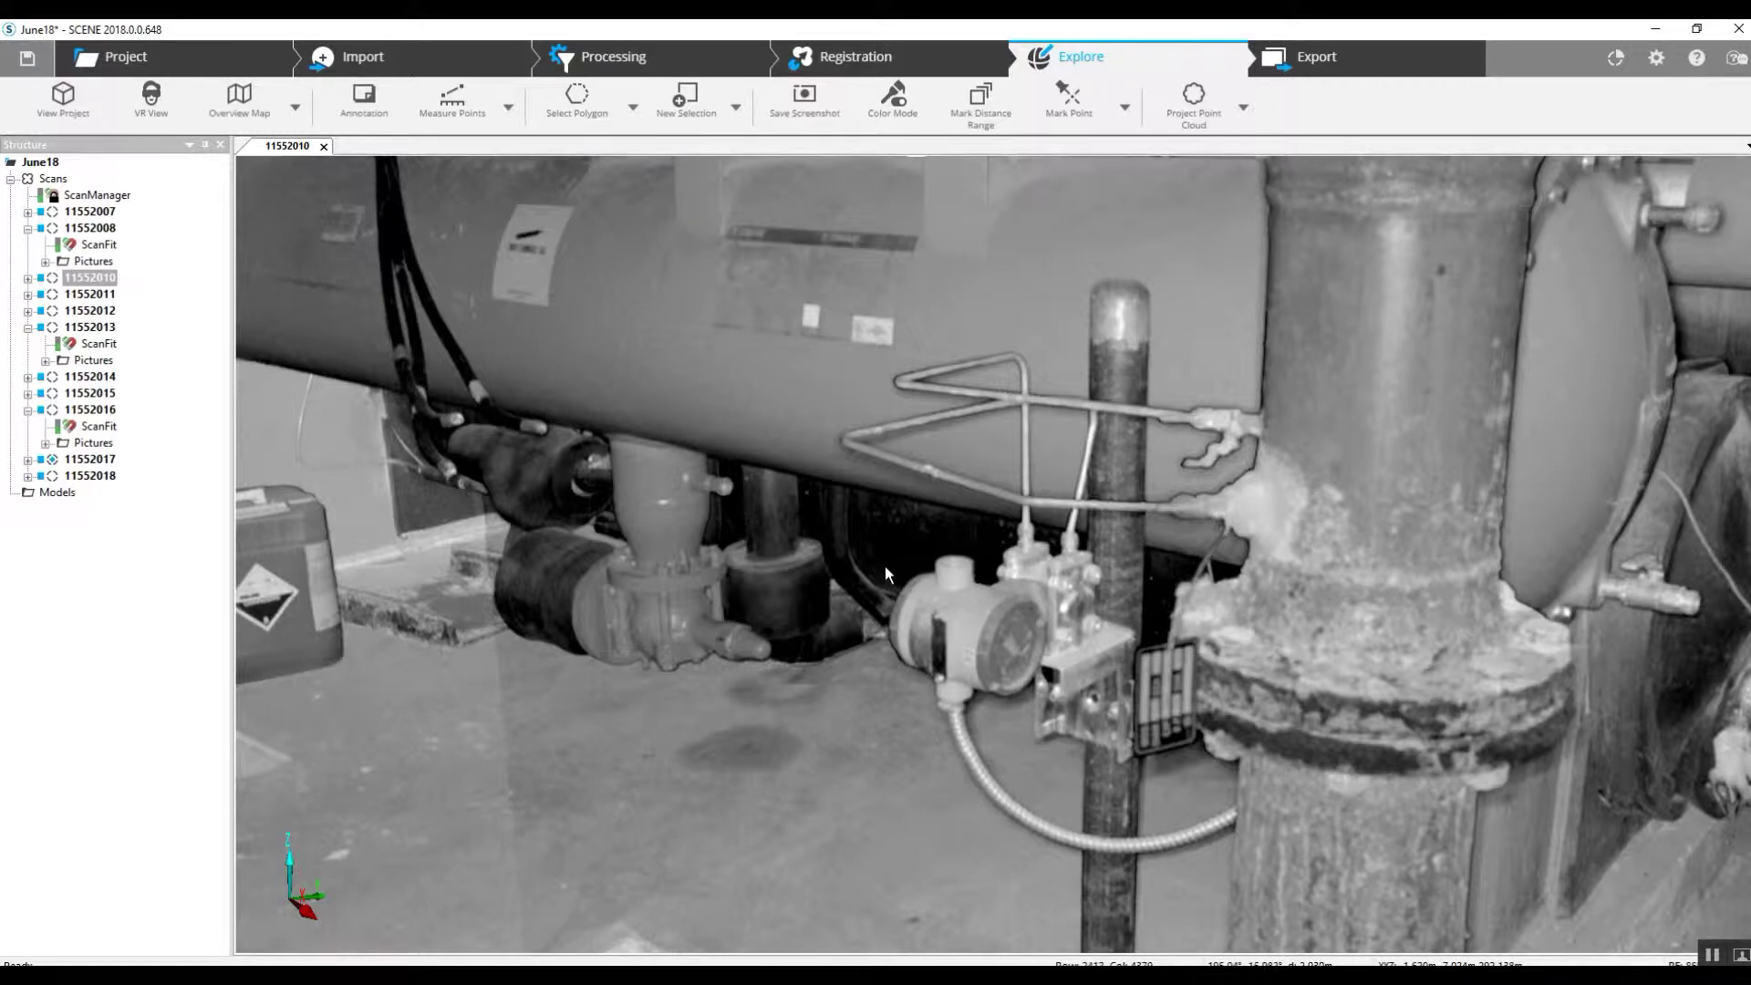
{"action": "left_click_drag", "start_coordinate": [884, 565], "coordinate": [808, 524]}
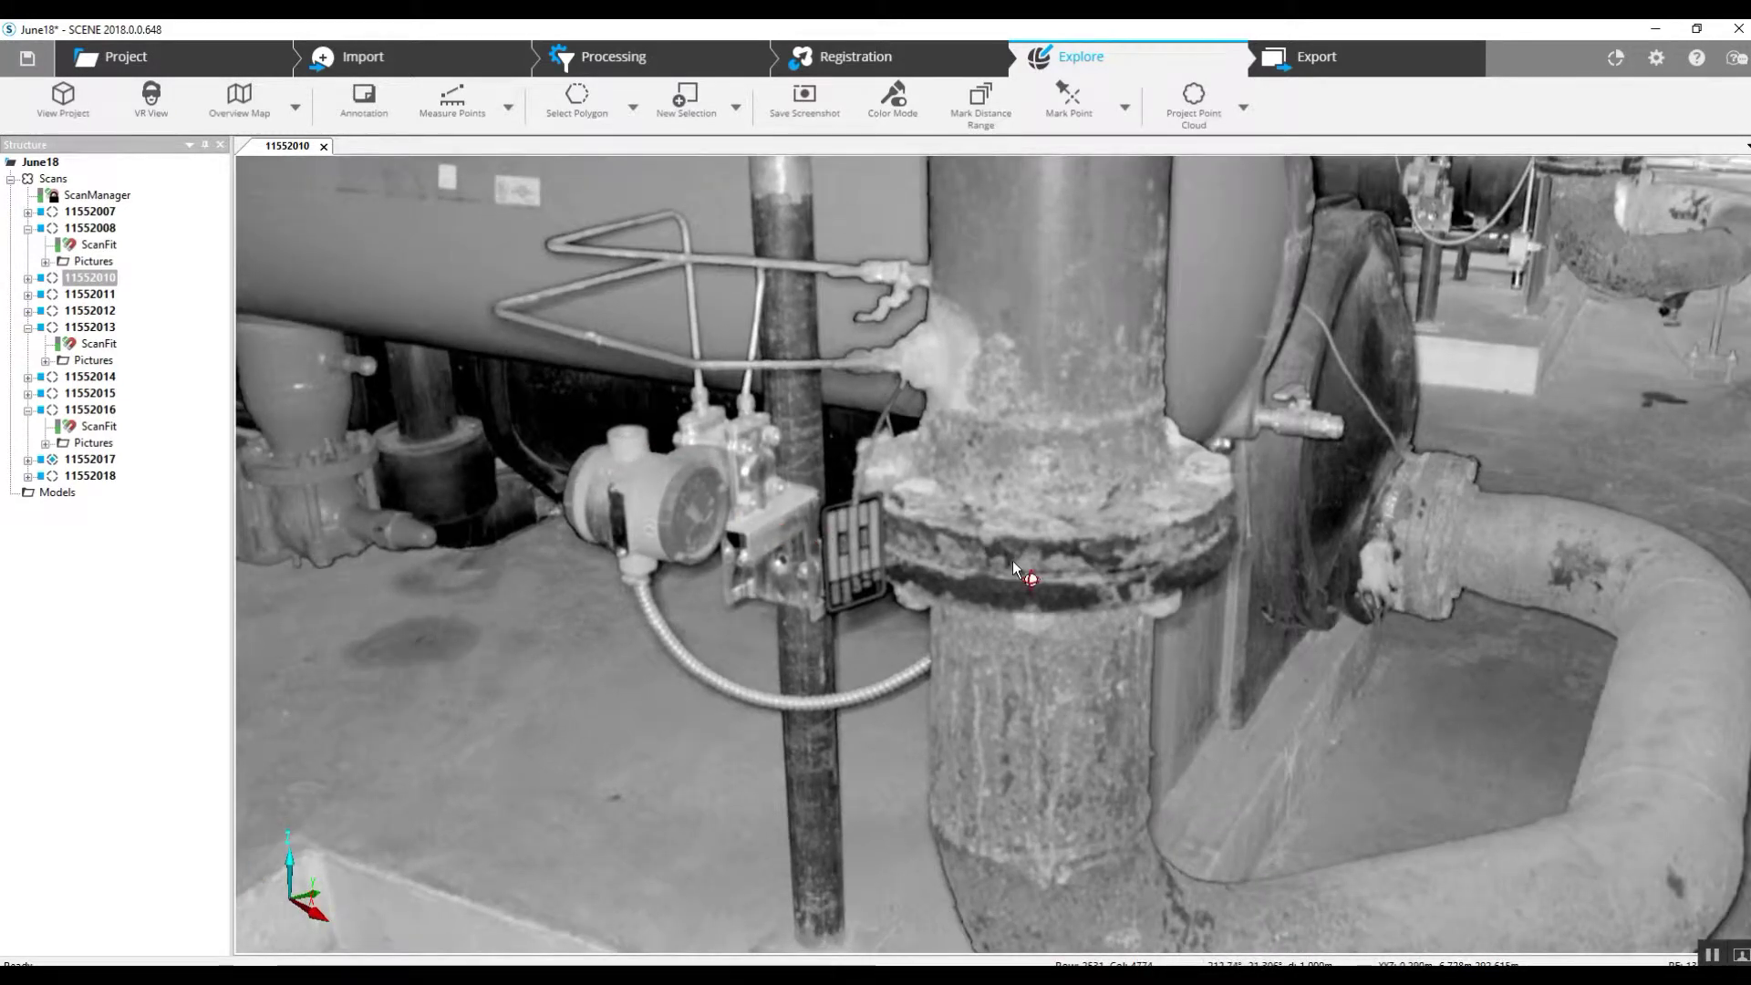
{"action": "left_click_drag", "start_coordinate": [1012, 560], "coordinate": [735, 460]}
{"action": "scroll", "coordinate": [1043, 548], "scroll_direction": "up", "scroll_amount": 5}
{"action": "left_click_drag", "start_coordinate": [1042, 548], "coordinate": [606, 472]}
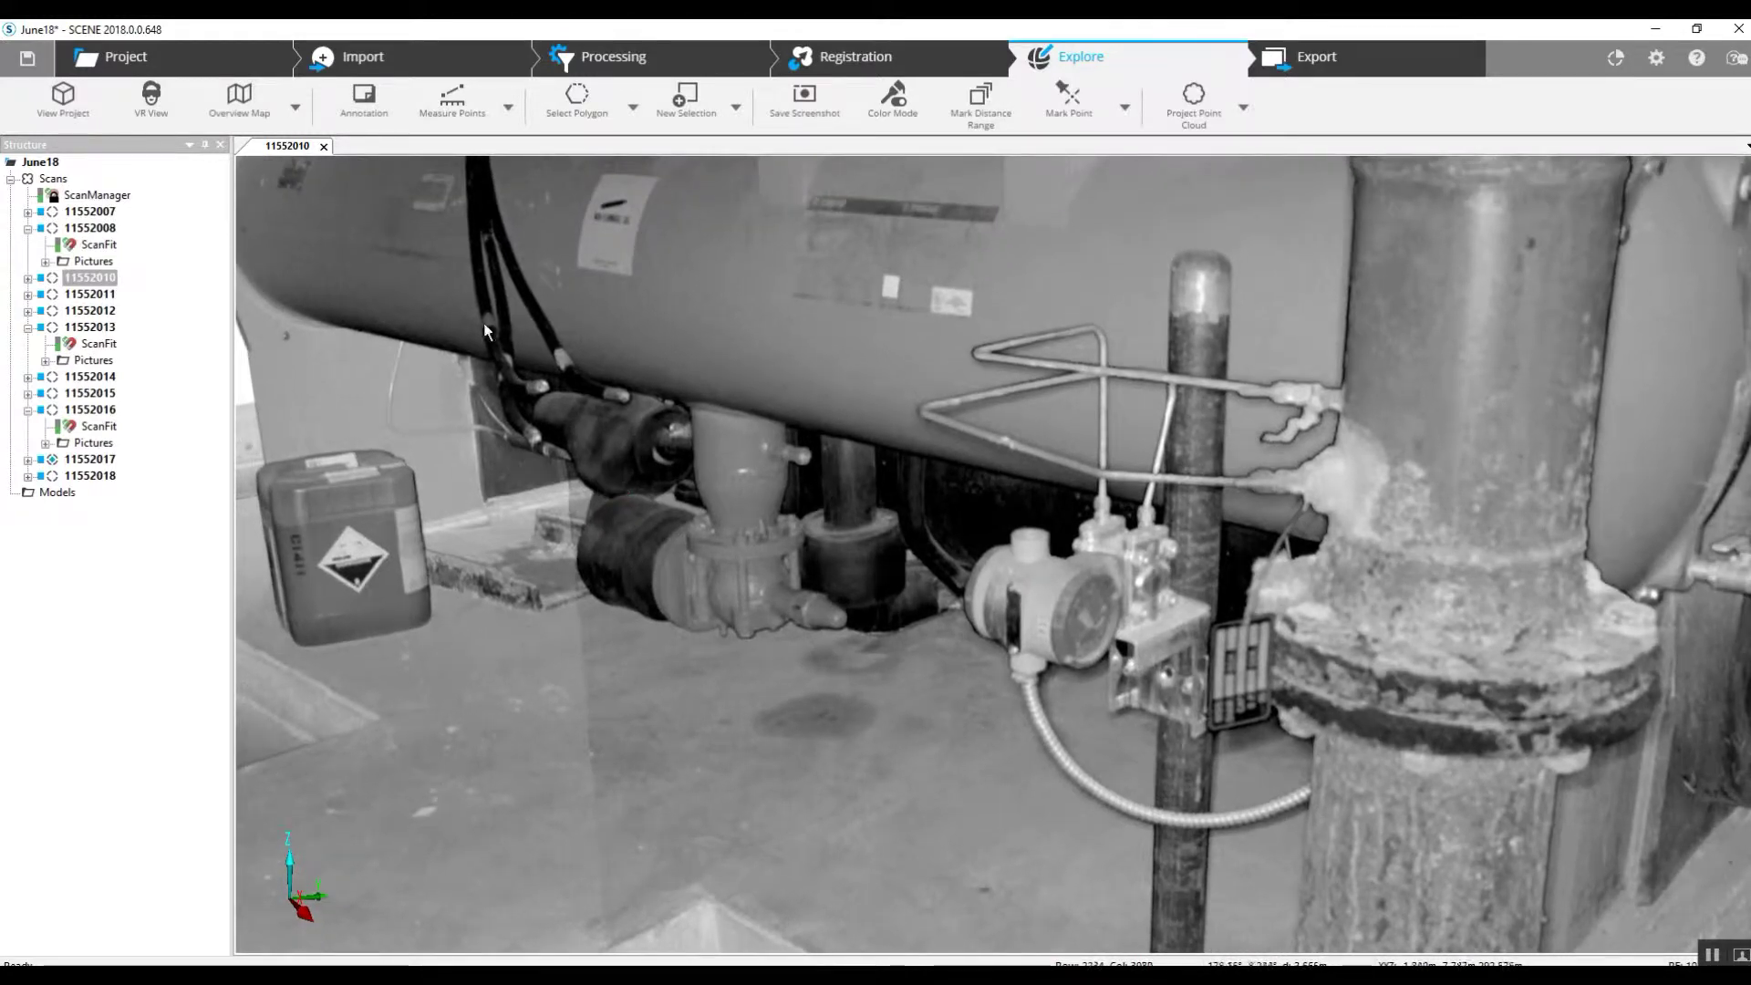
Select a rectangular region around the pump and valves
{"action": "left_click", "coordinate": [632, 109]}
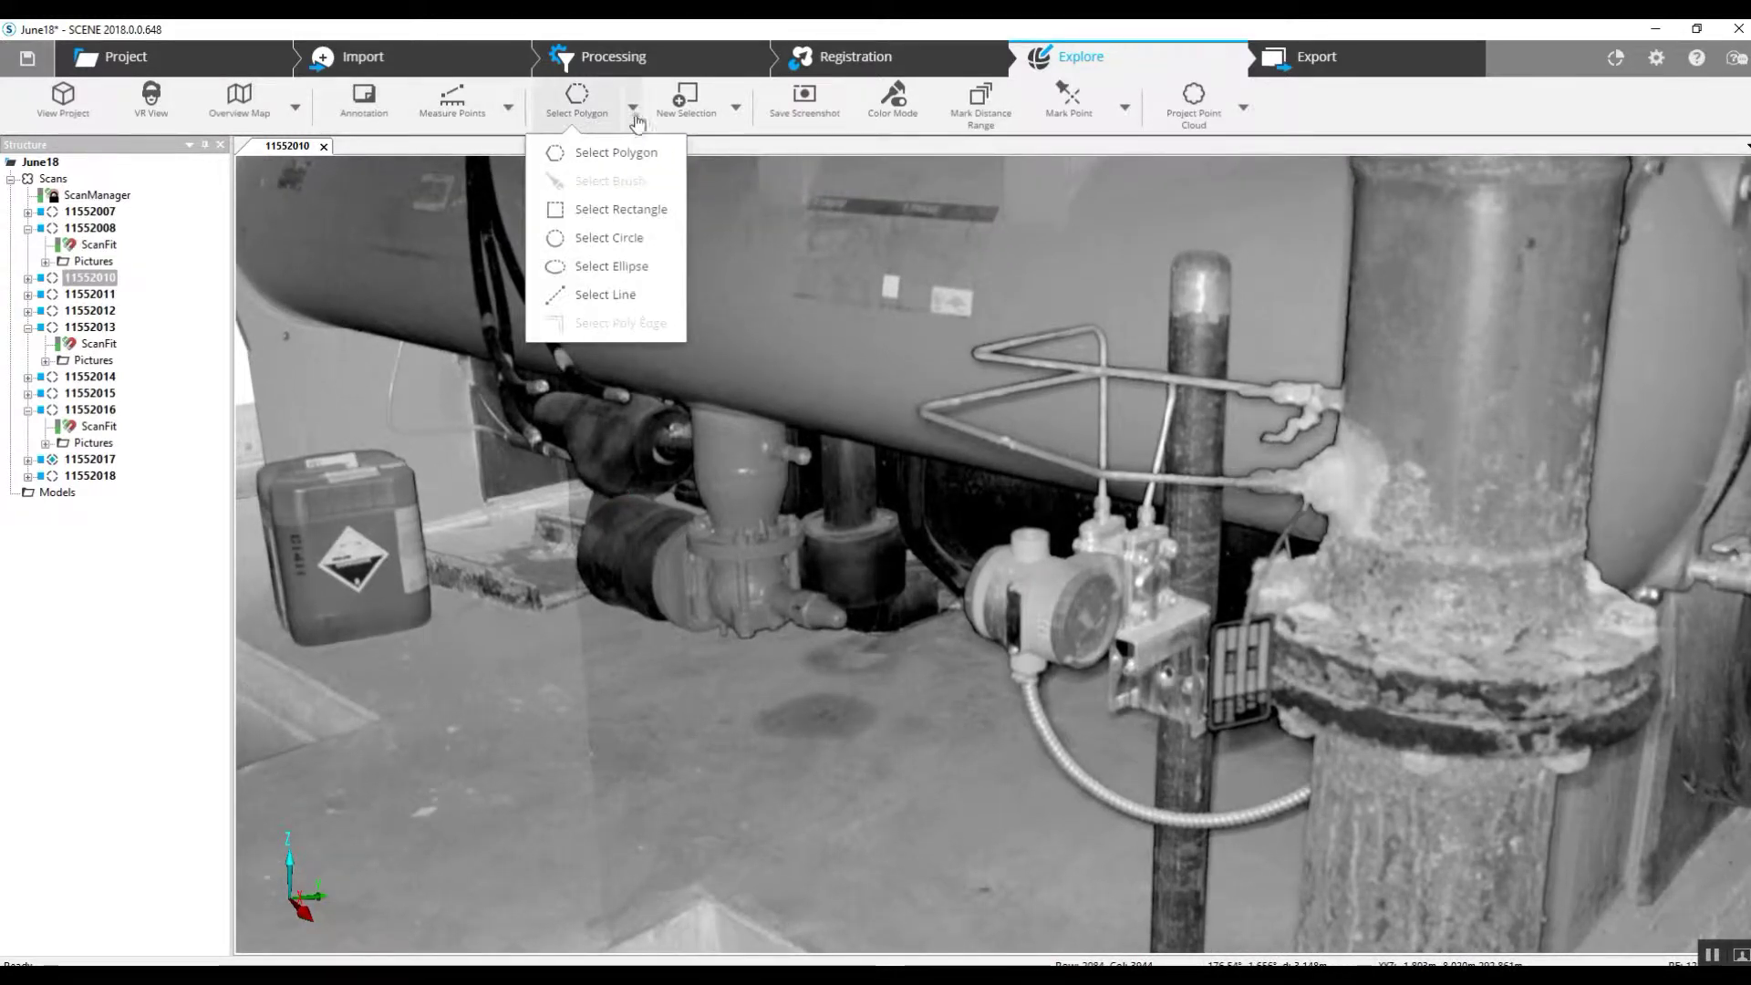
{"action": "left_click", "coordinate": [604, 211]}
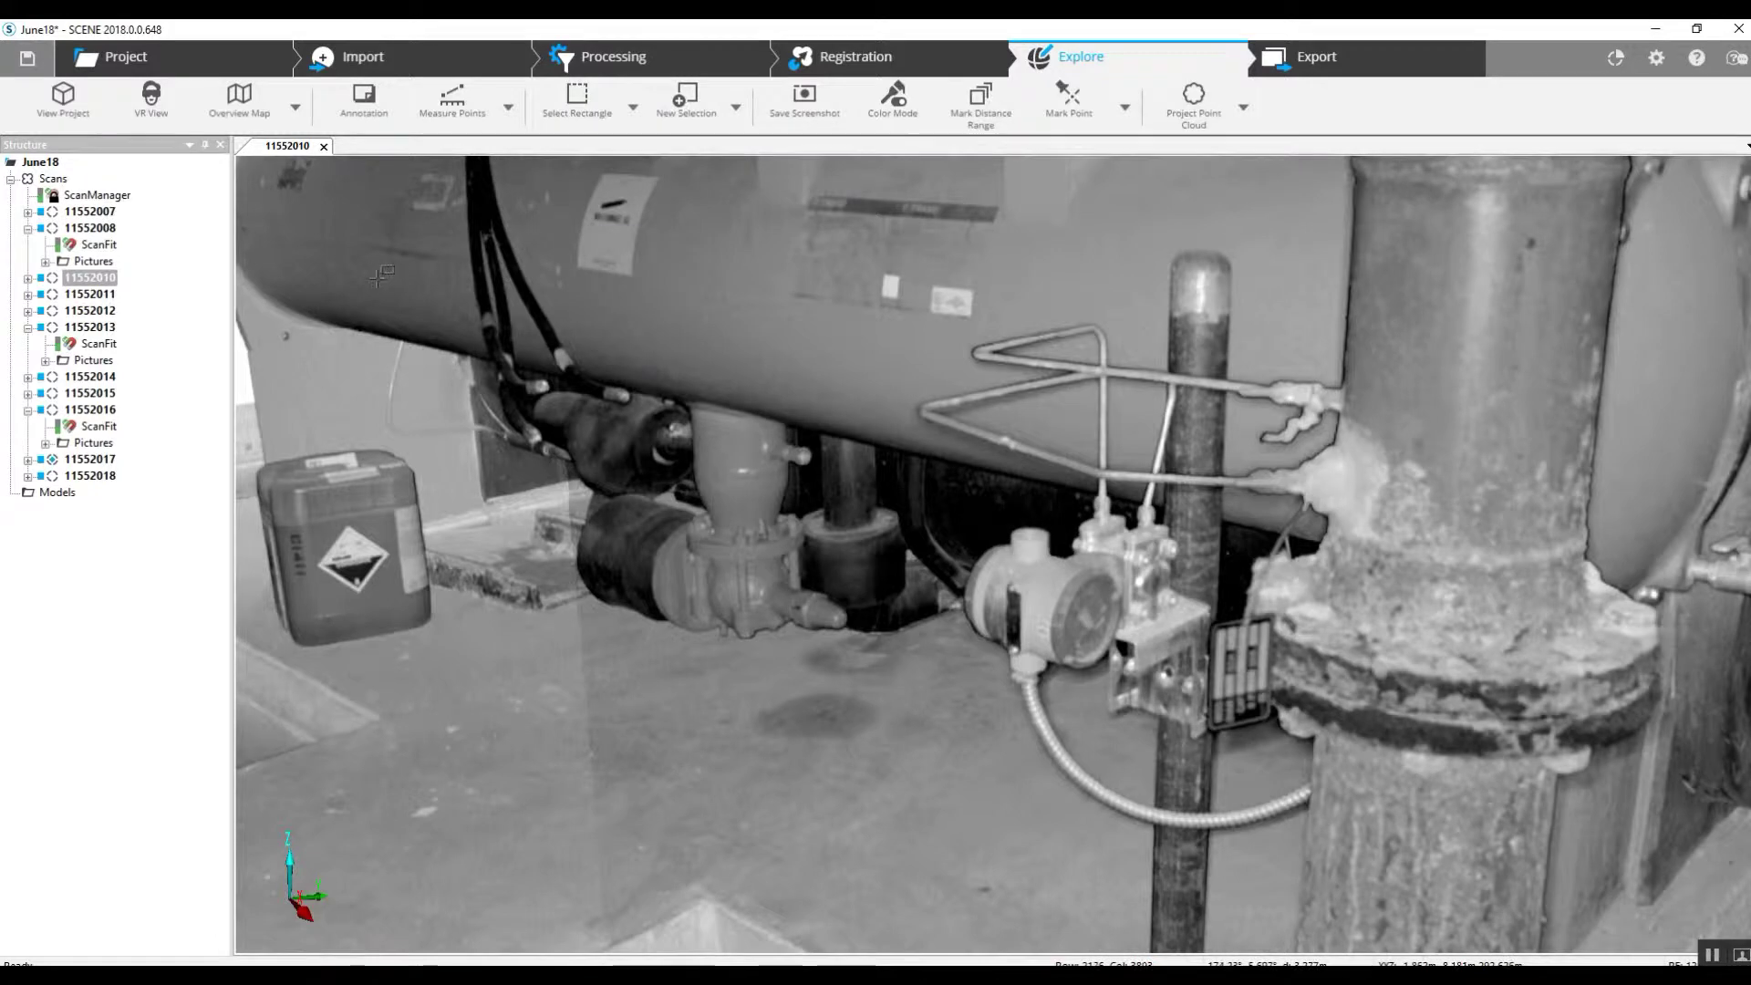
{"action": "left_click_drag", "start_coordinate": [374, 275], "coordinate": [1353, 750]}
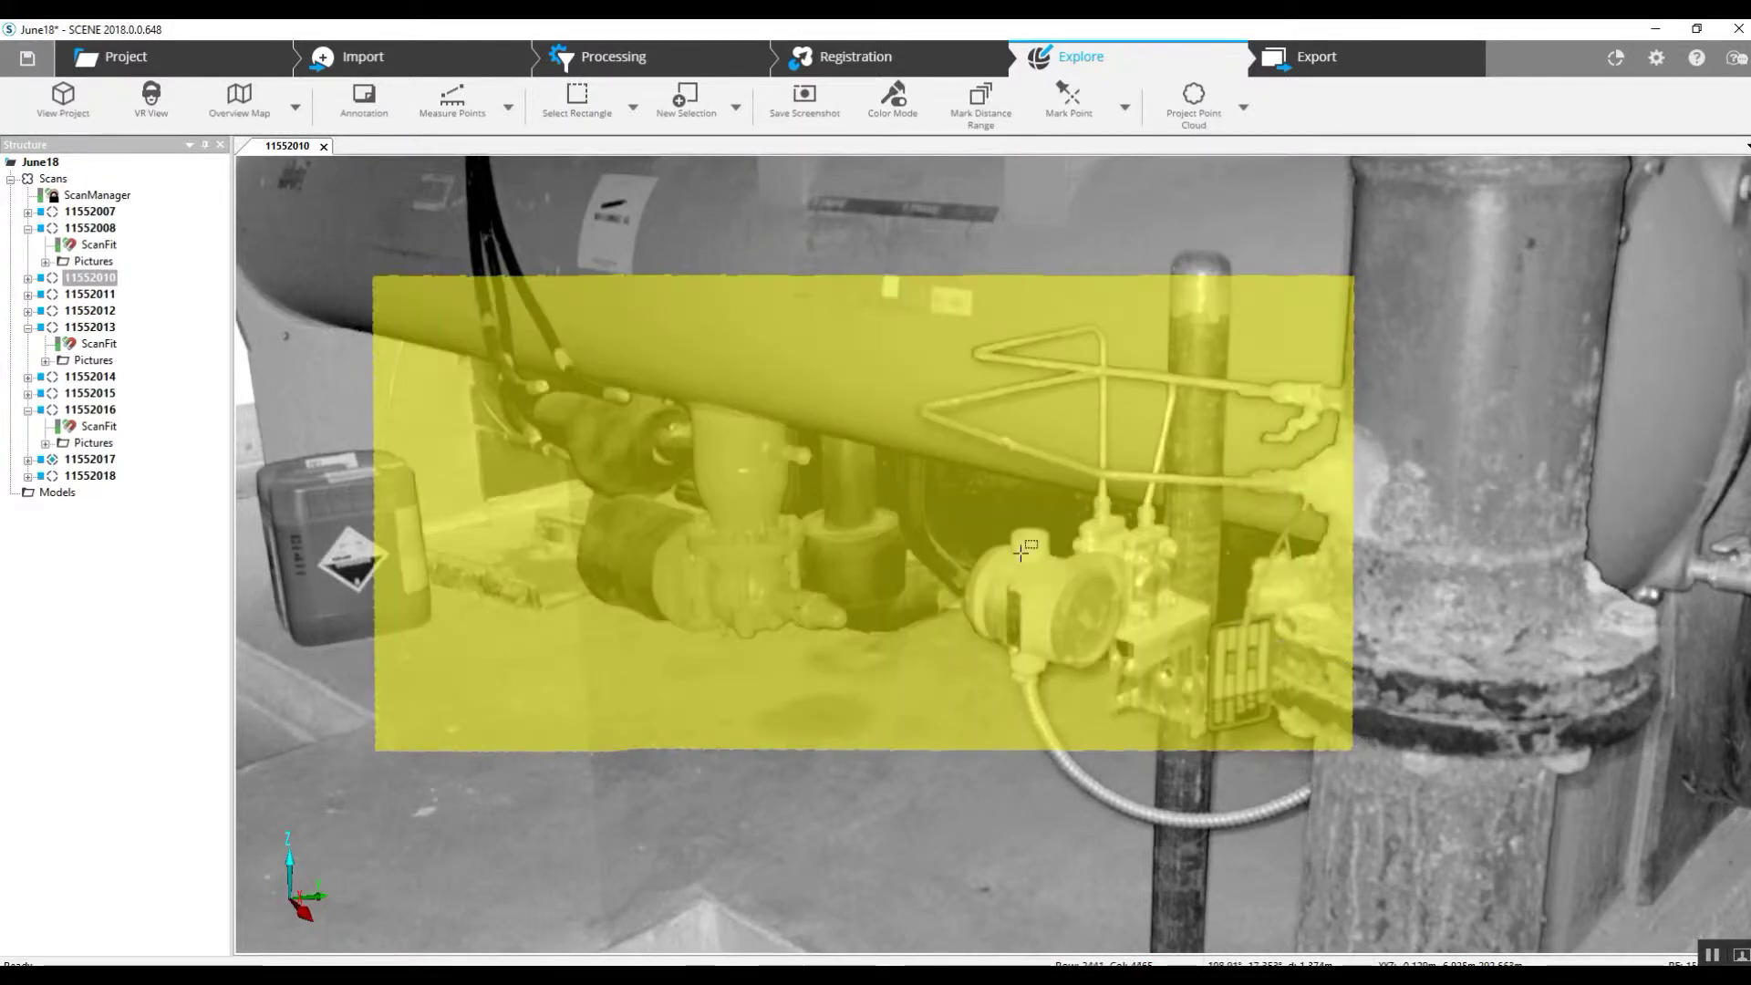
Show the selected region as a 3D point cloud, then return to the original 11552010 tab
{"action": "right_click", "coordinate": [968, 424]}
{"action": "mouse_move", "coordinate": [1007, 440]}
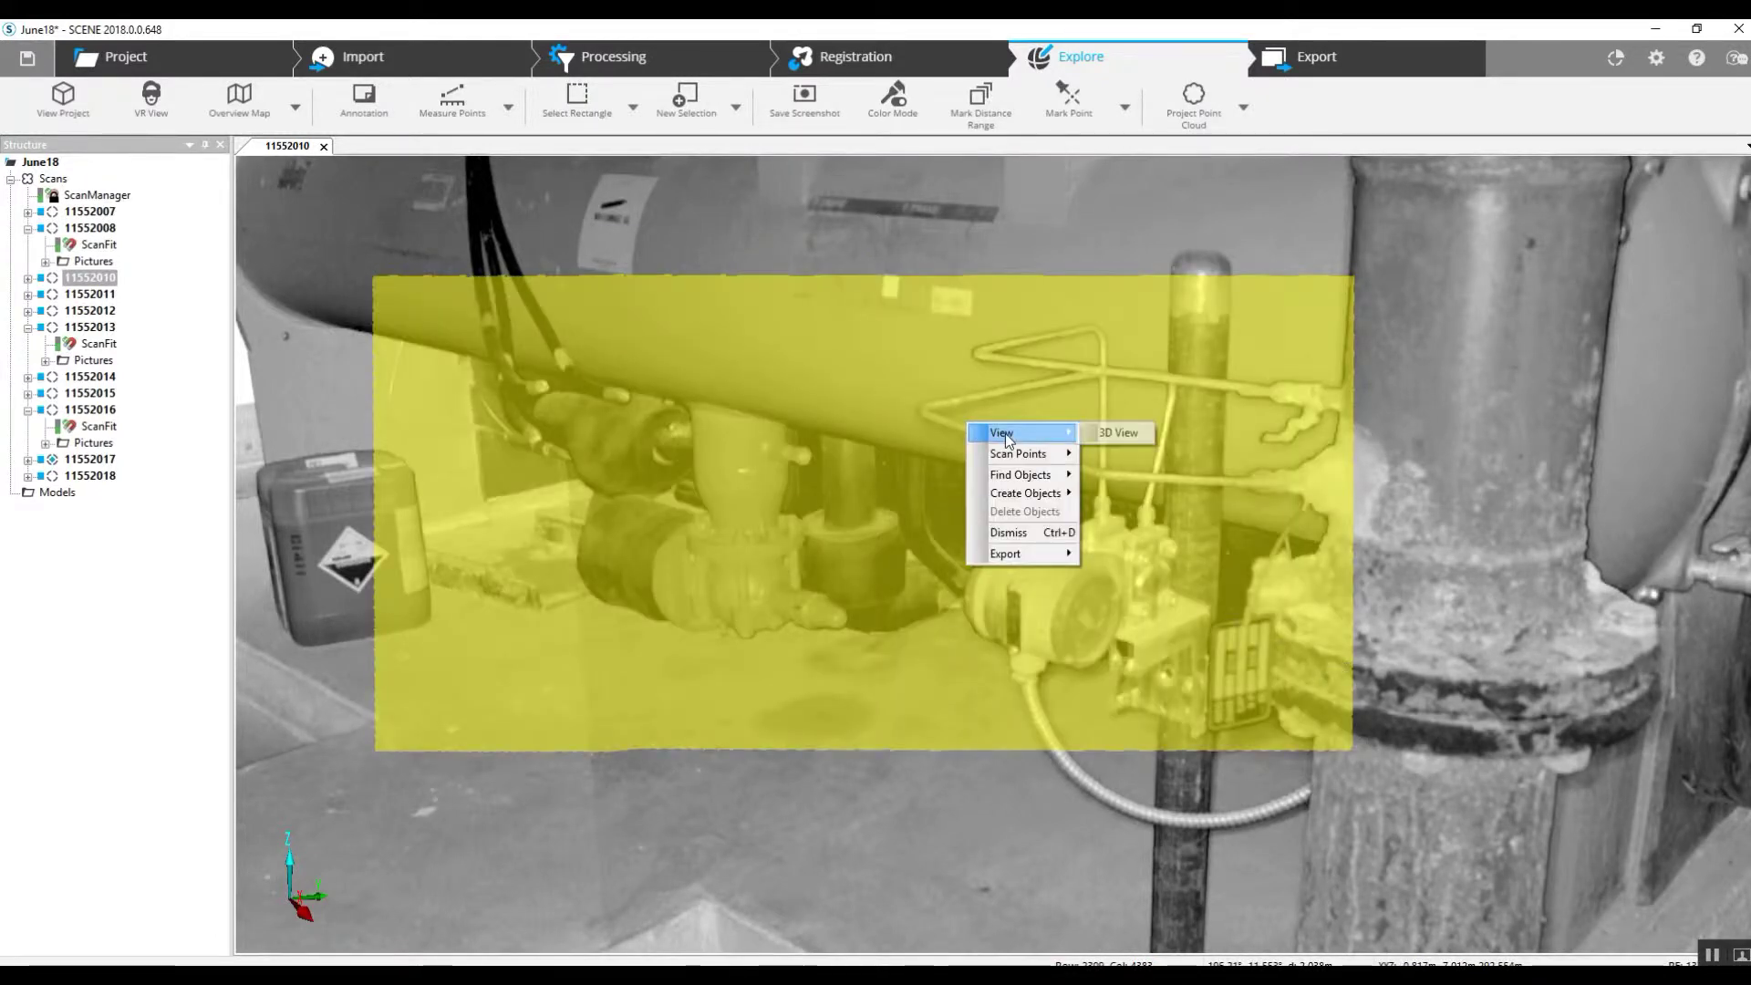
{"action": "left_click", "coordinate": [1100, 436]}
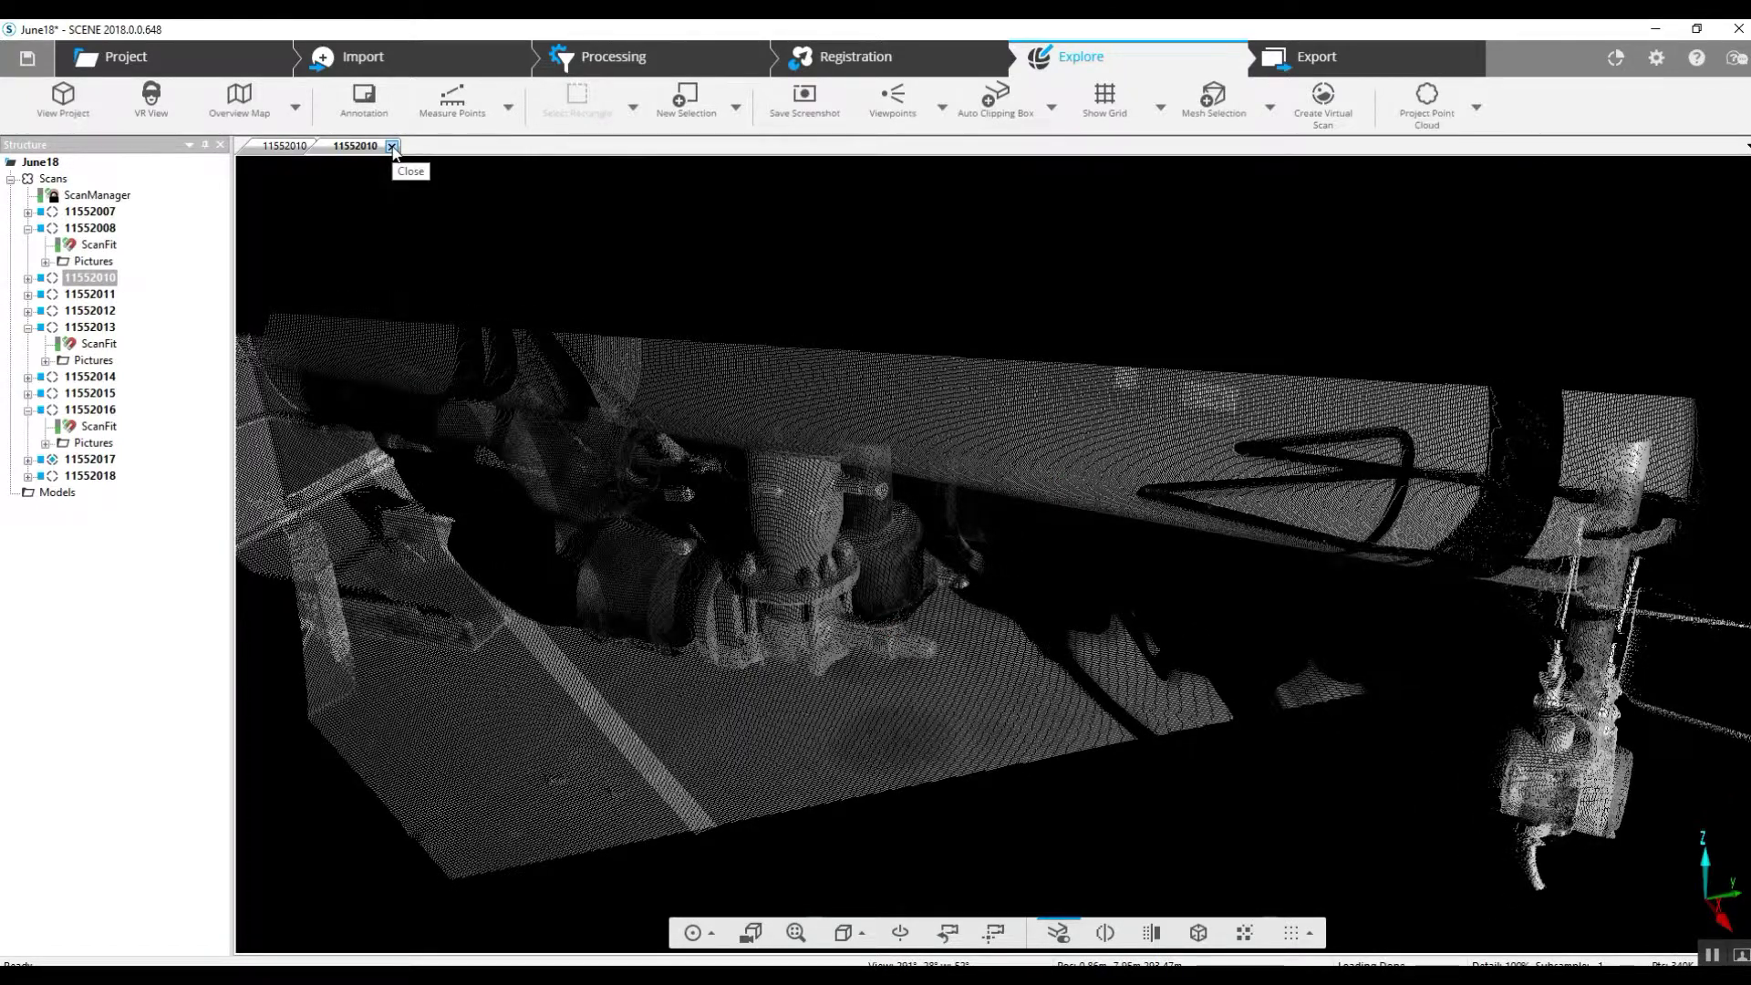
{"action": "left_click", "coordinate": [282, 145]}
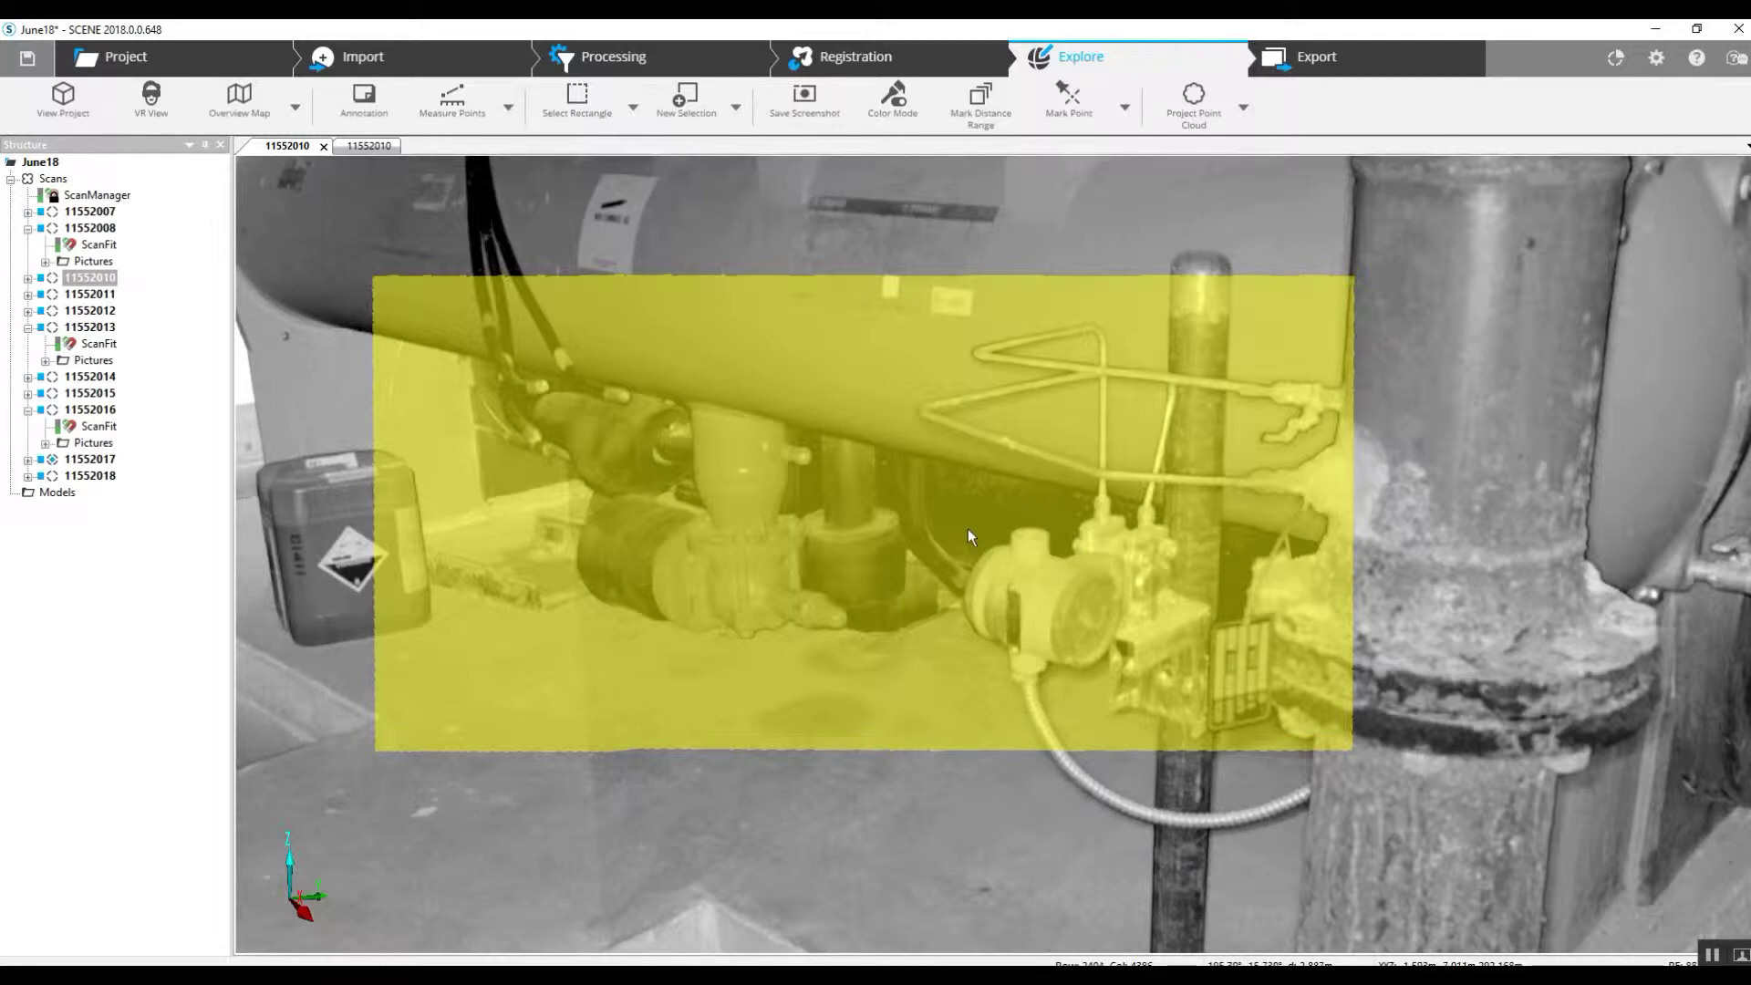
Measure the 1.6947 m distance from the tank to the top of the pump
{"action": "left_click", "coordinate": [461, 100]}
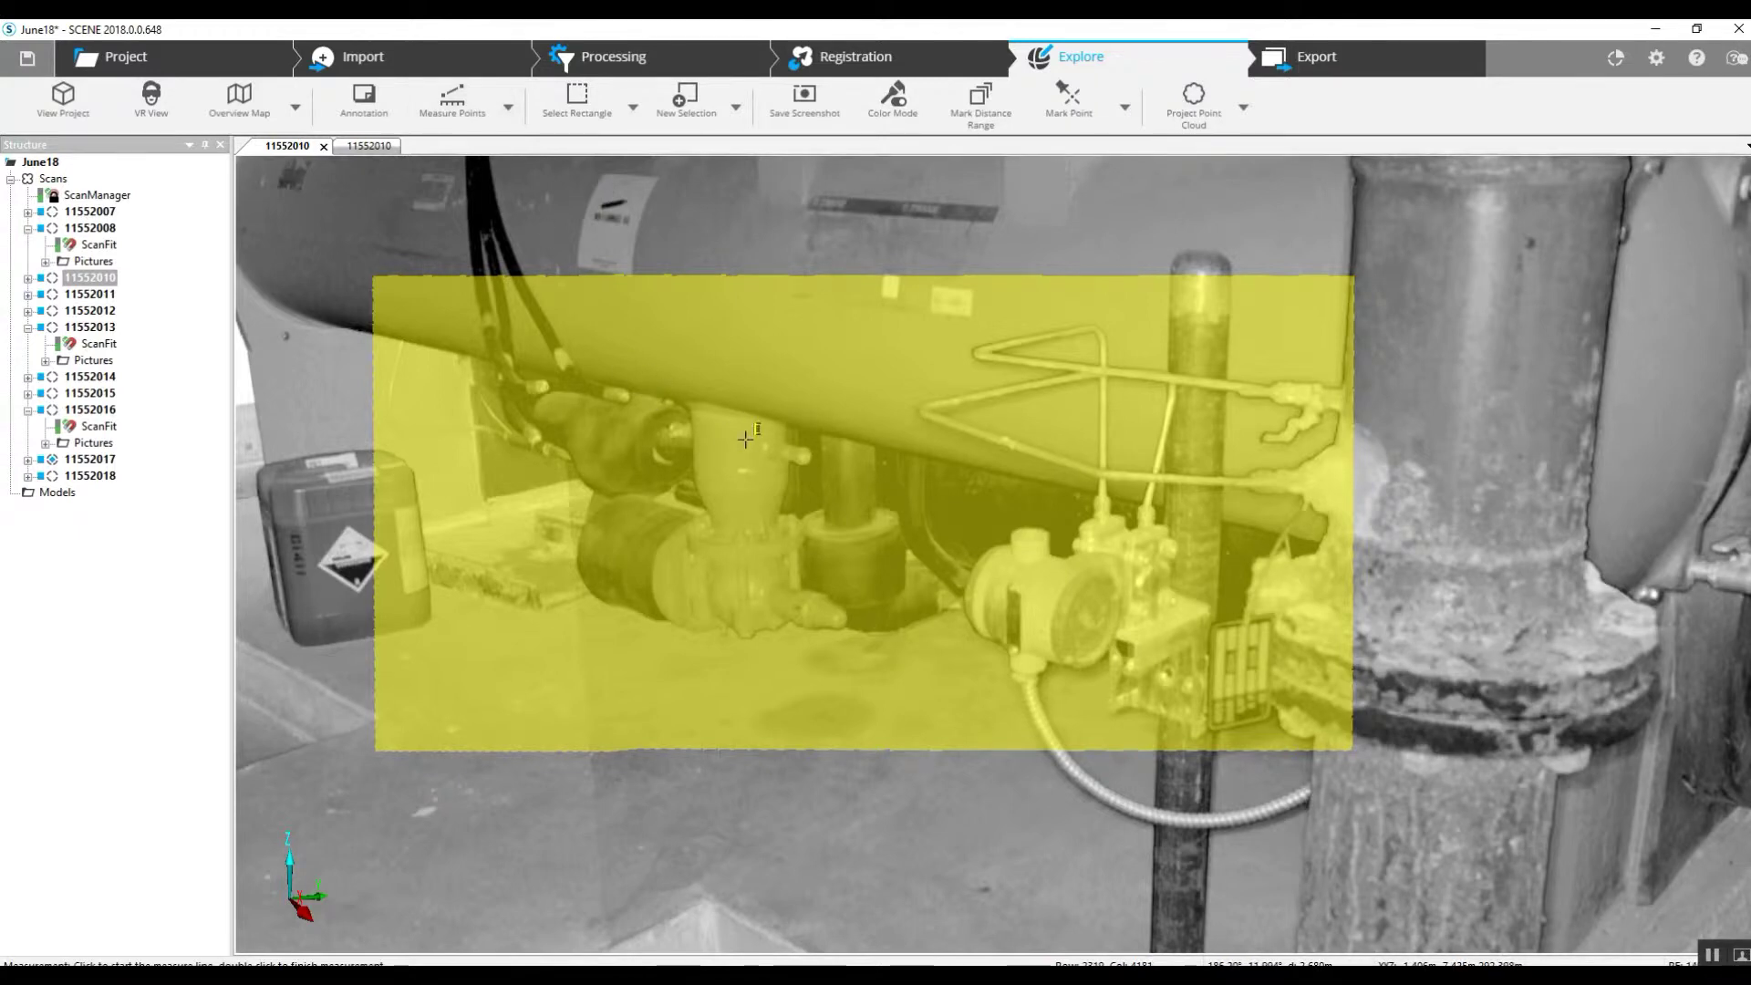
{"action": "left_click", "coordinate": [896, 526]}
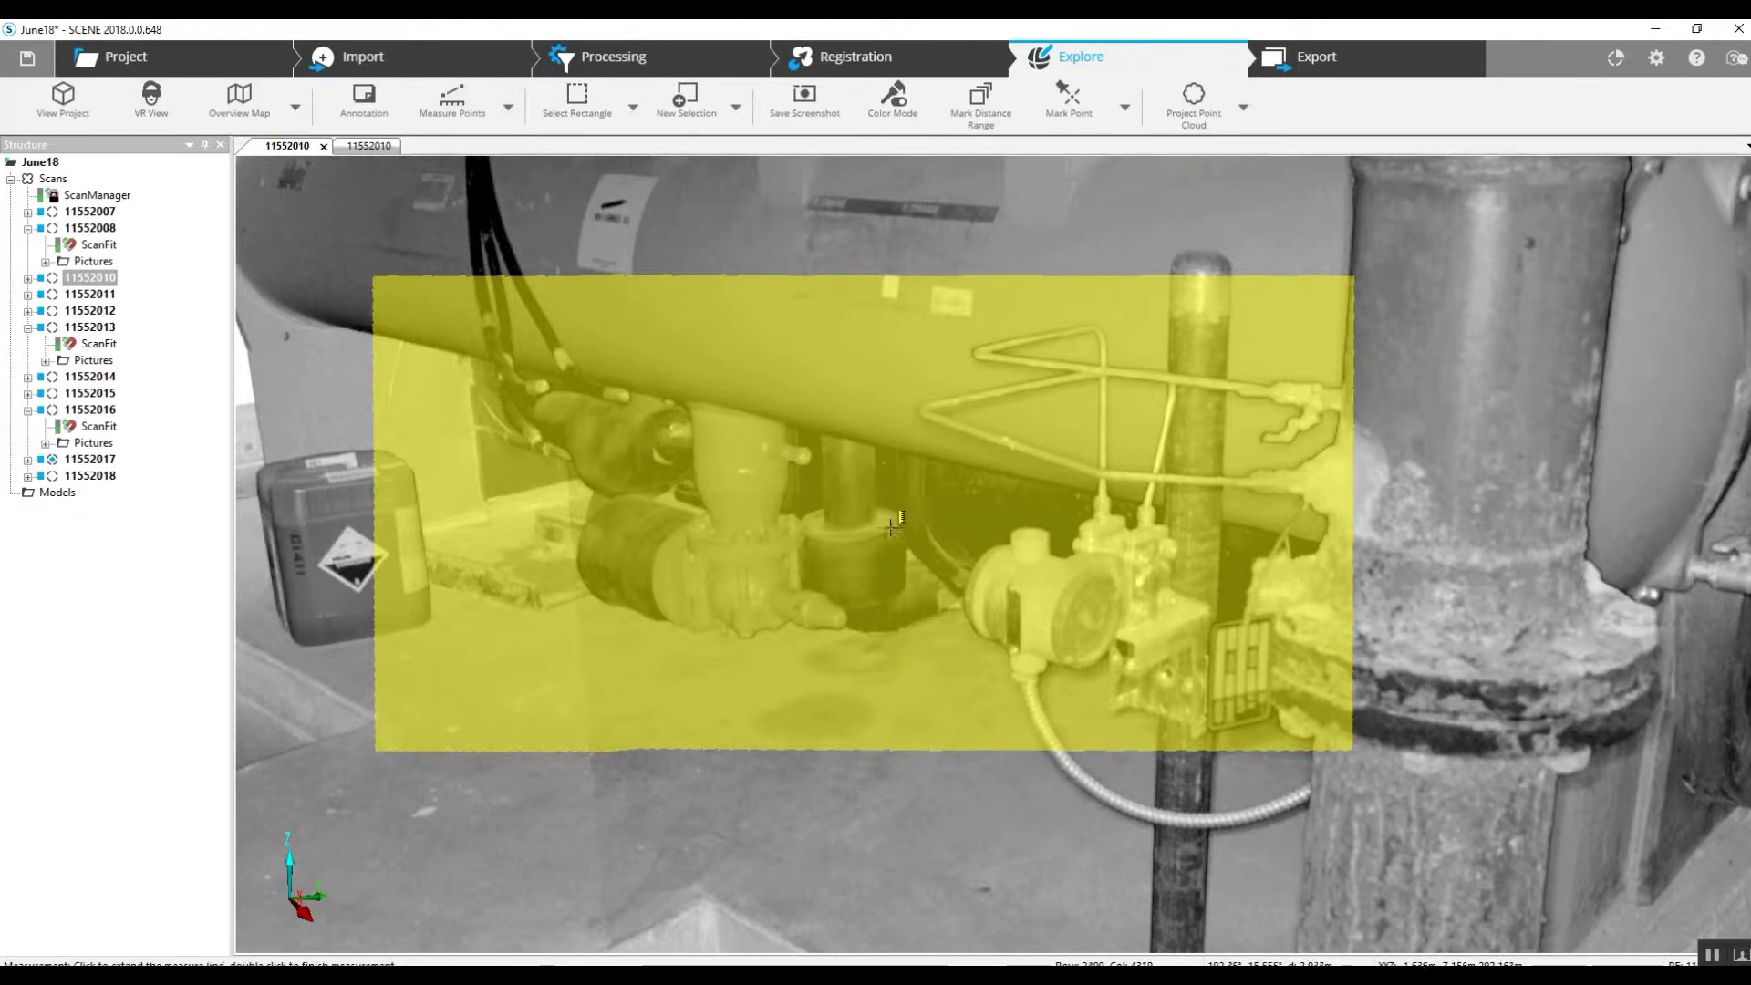
{"action": "double_click", "coordinate": [285, 334]}
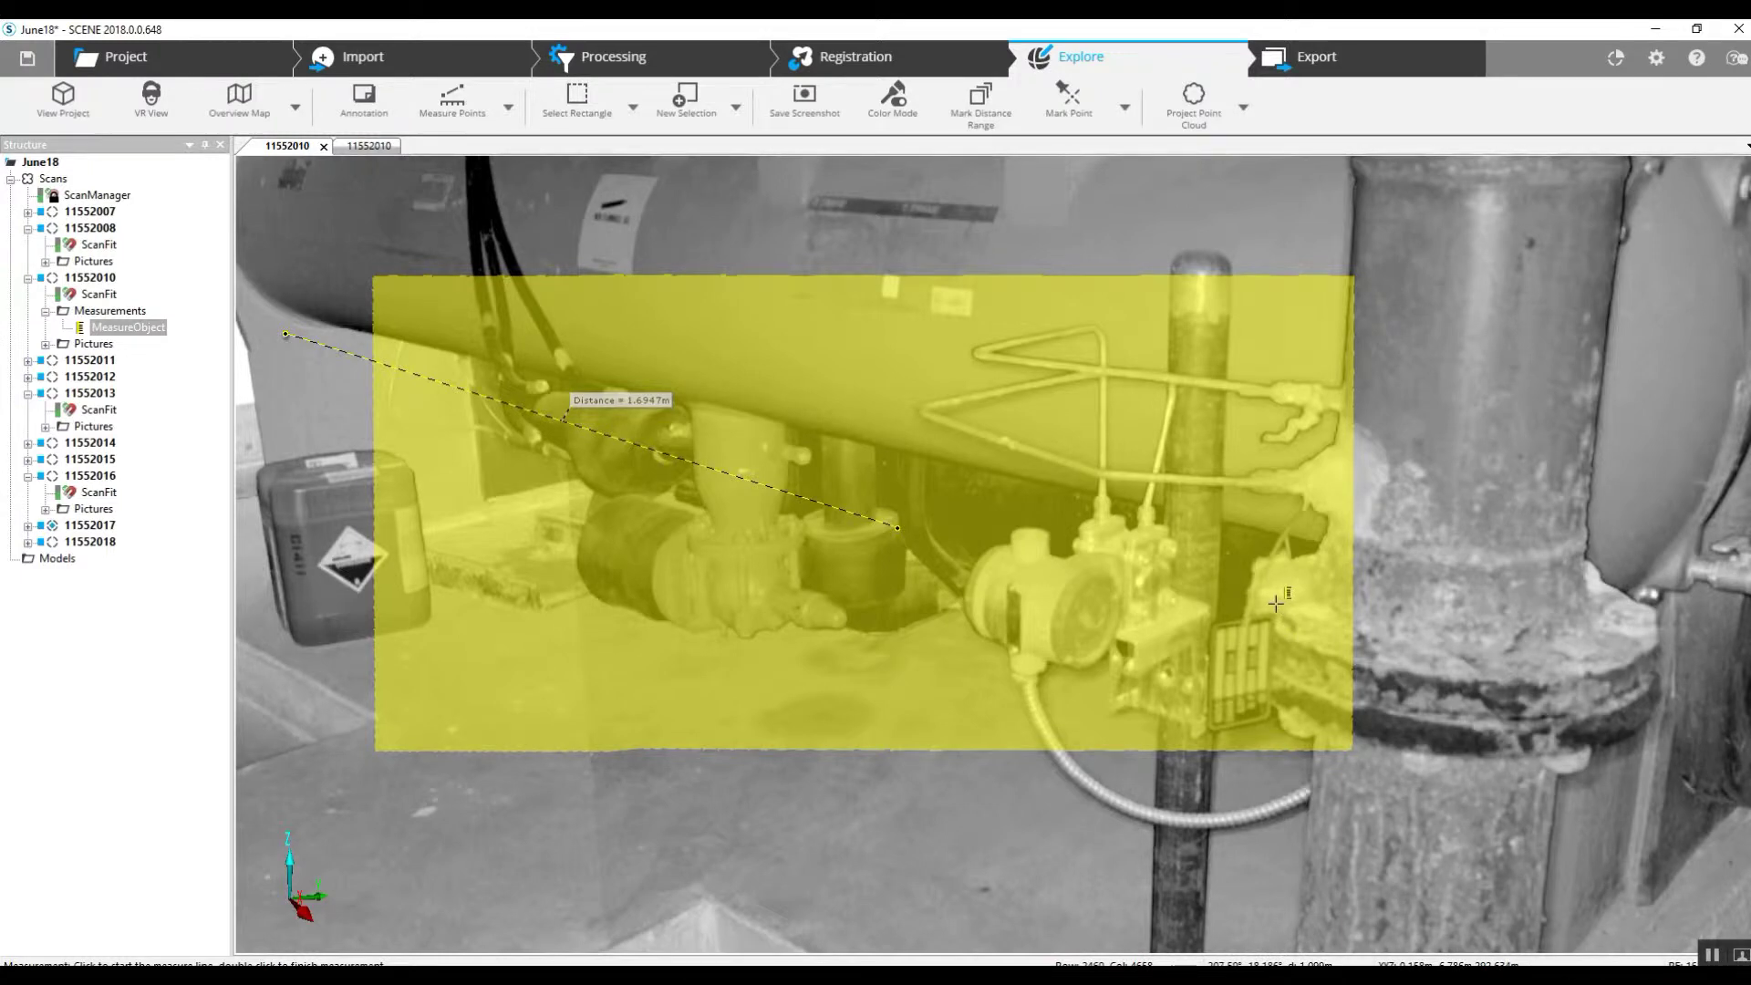
Hide the new MeasureObject by unticking Visible
{"action": "left_click", "coordinate": [128, 328]}
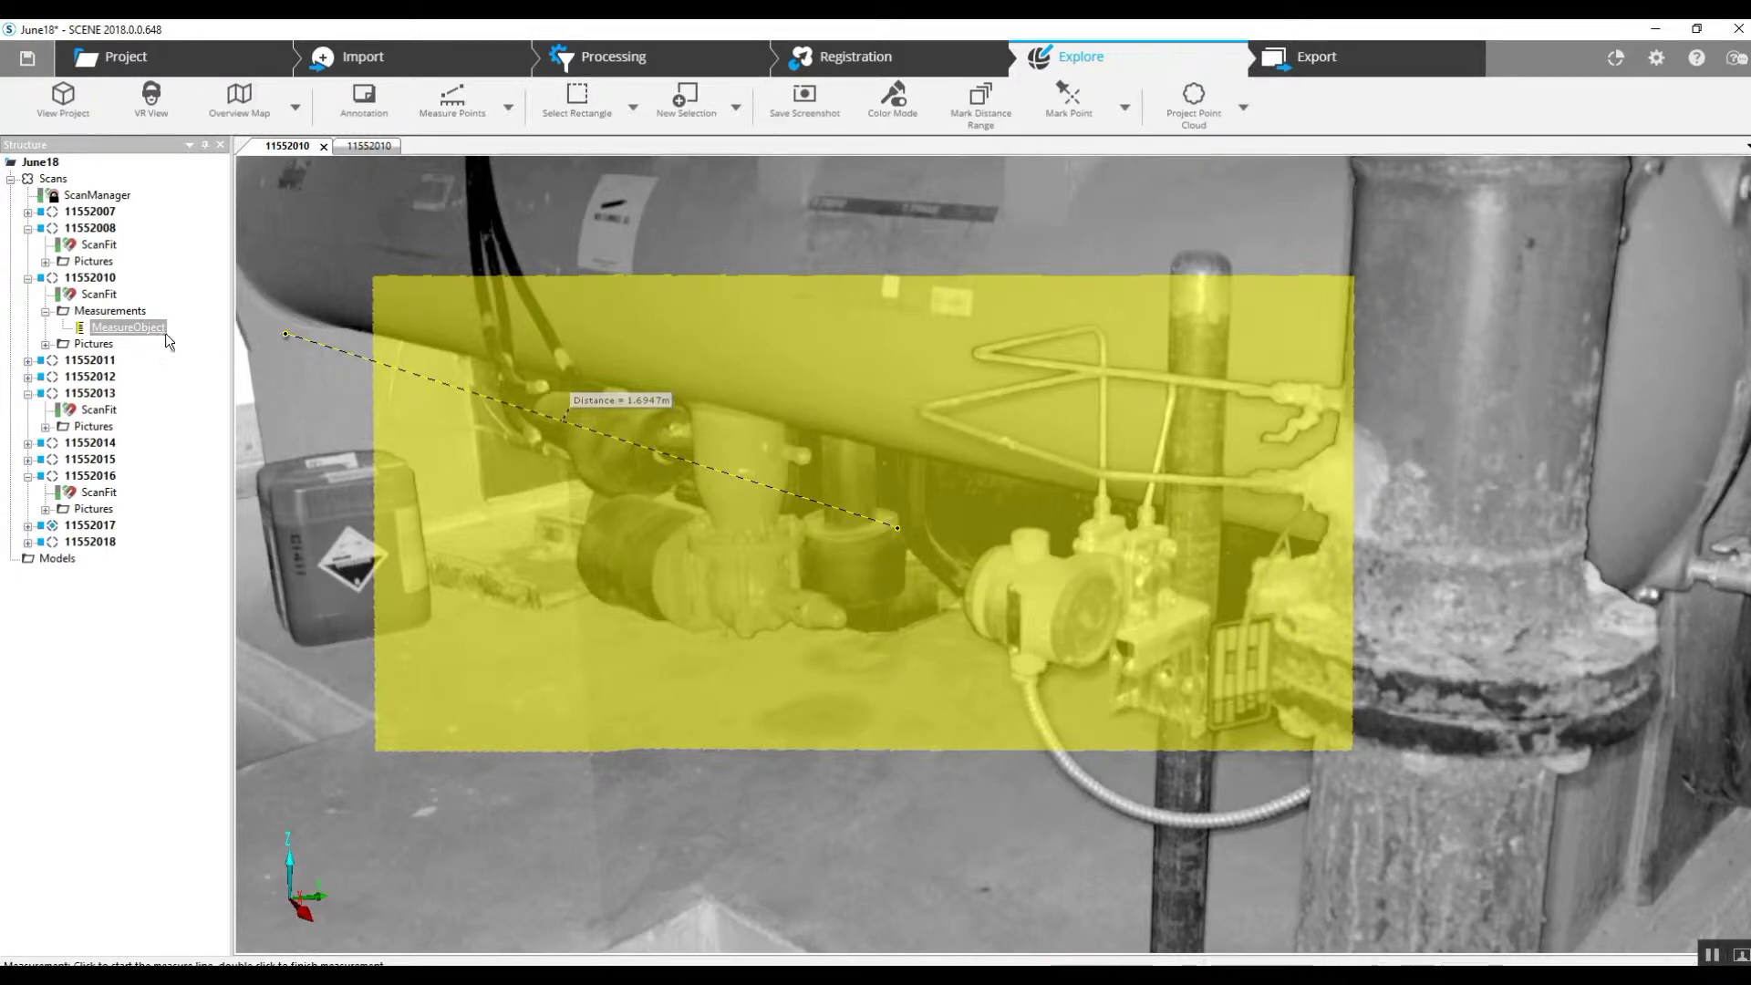
{"action": "right_click", "coordinate": [146, 333]}
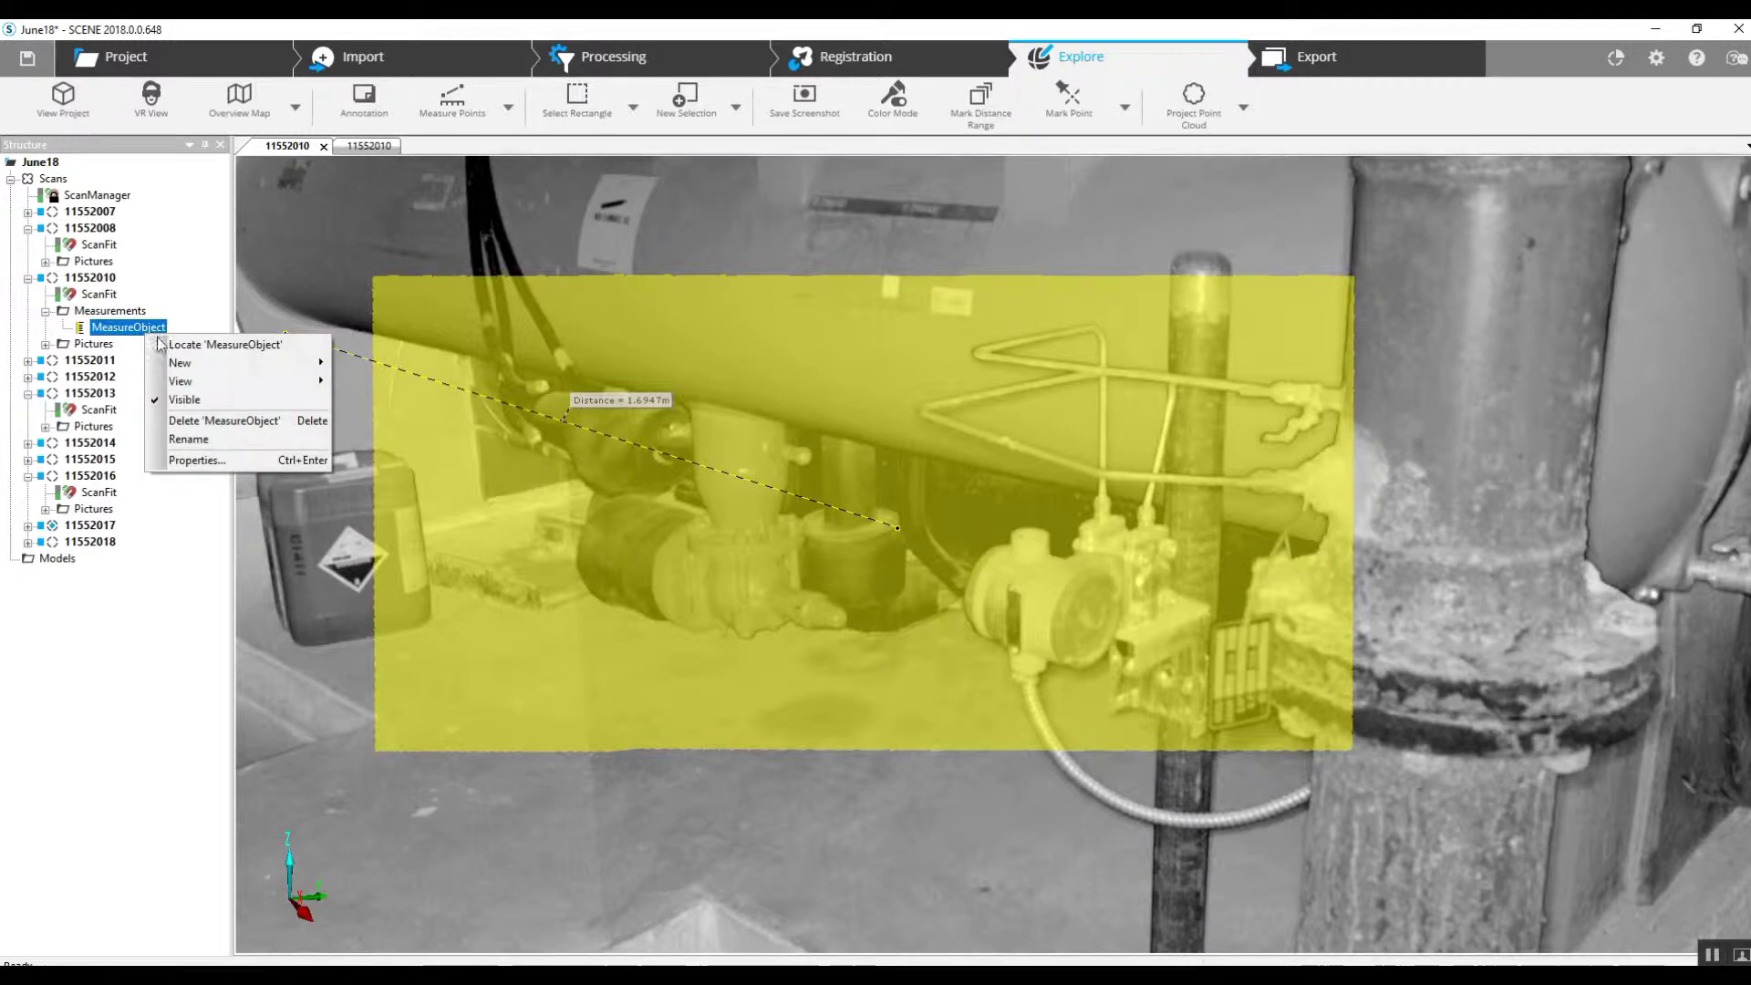
{"action": "left_click", "coordinate": [185, 402]}
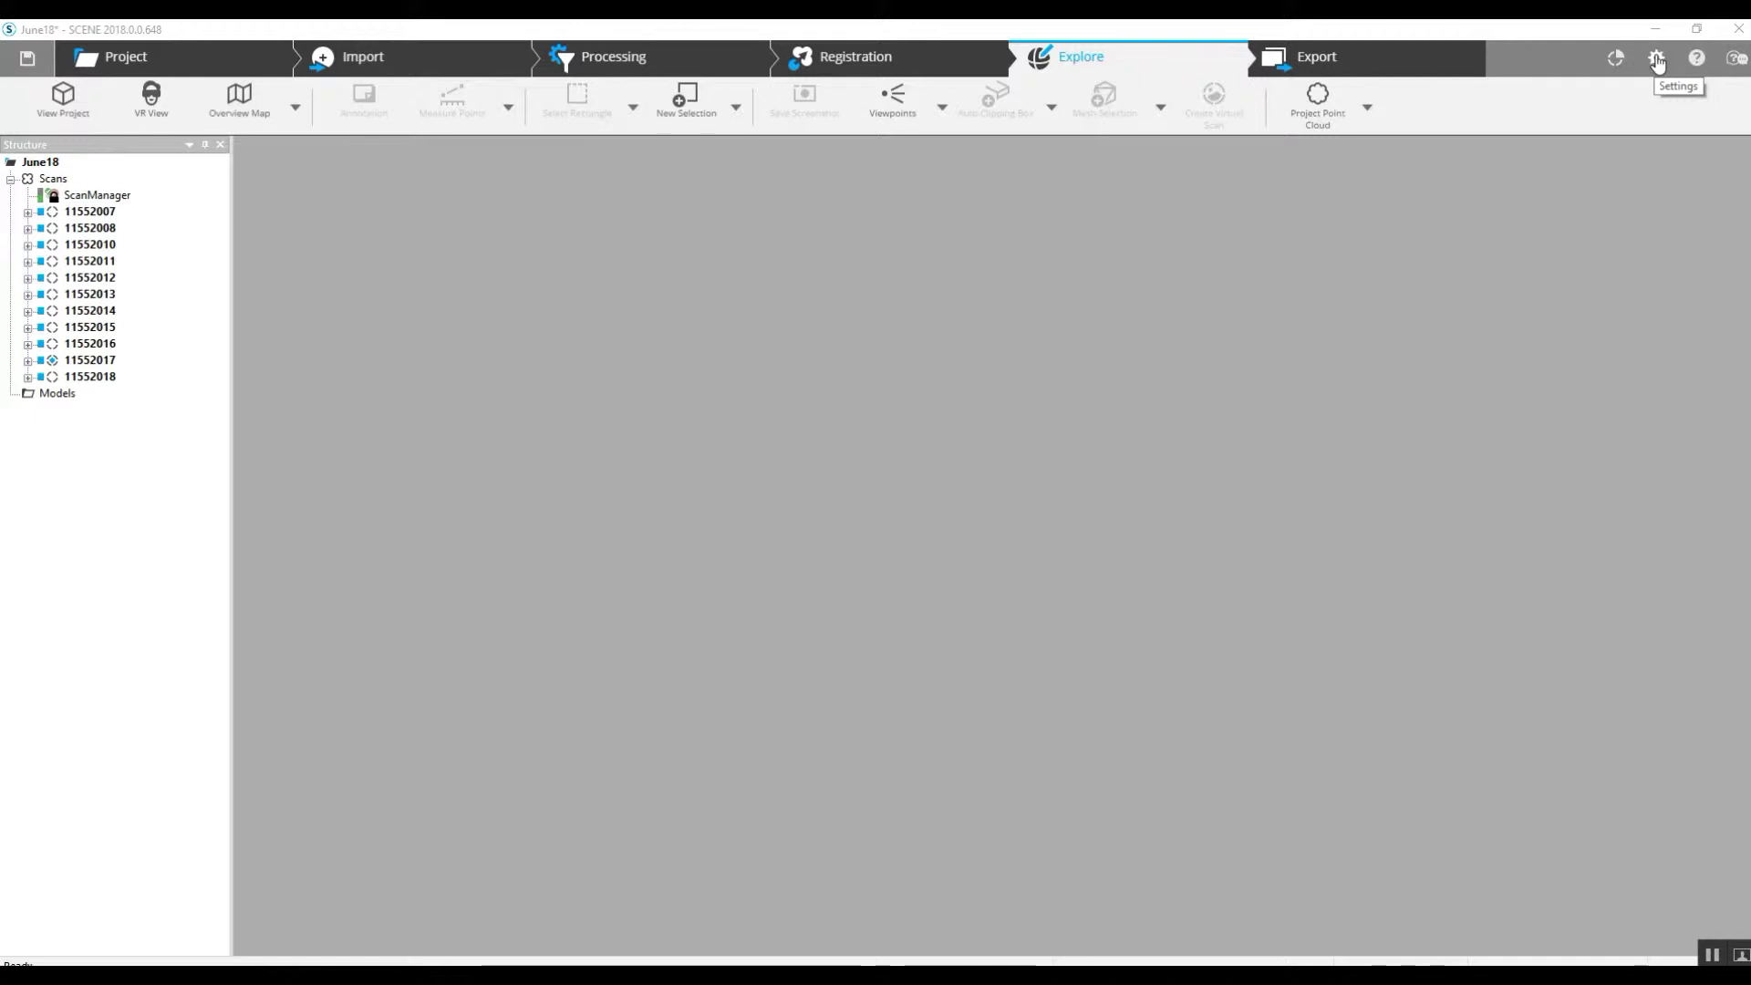
Switch to the classic user interface from Settings and select the project's Scans group
{"action": "left_click", "coordinate": [1657, 61]}
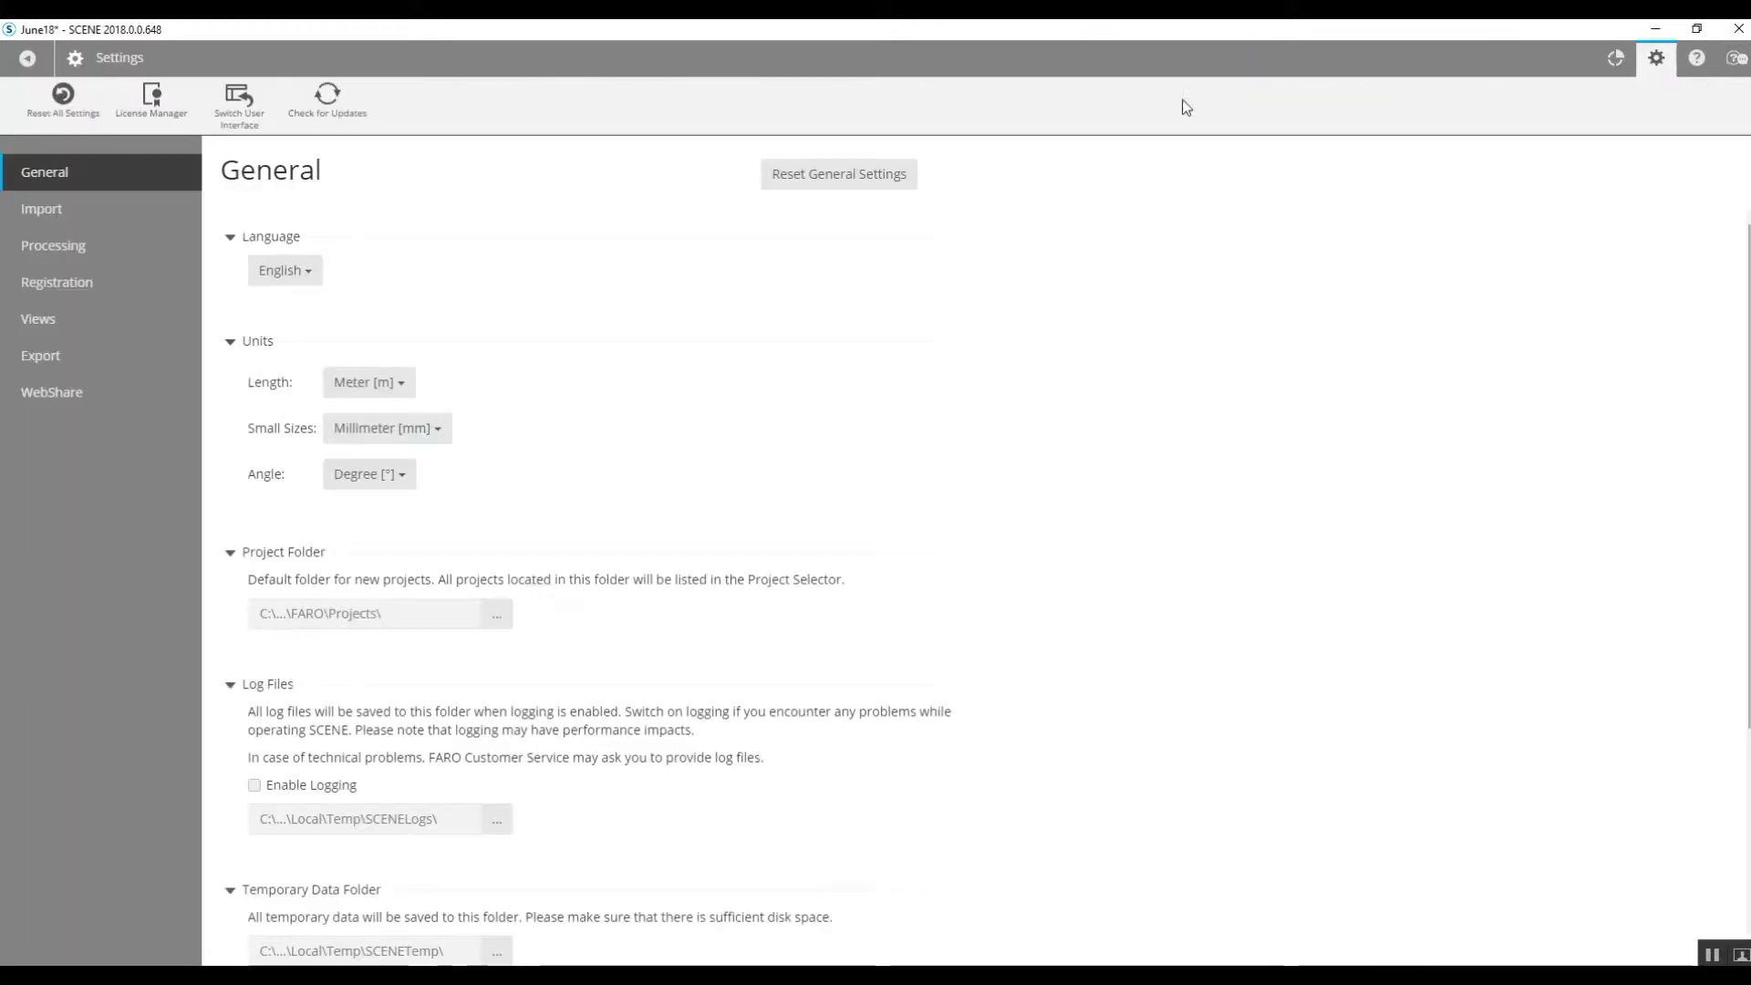
{"action": "left_click", "coordinate": [239, 97]}
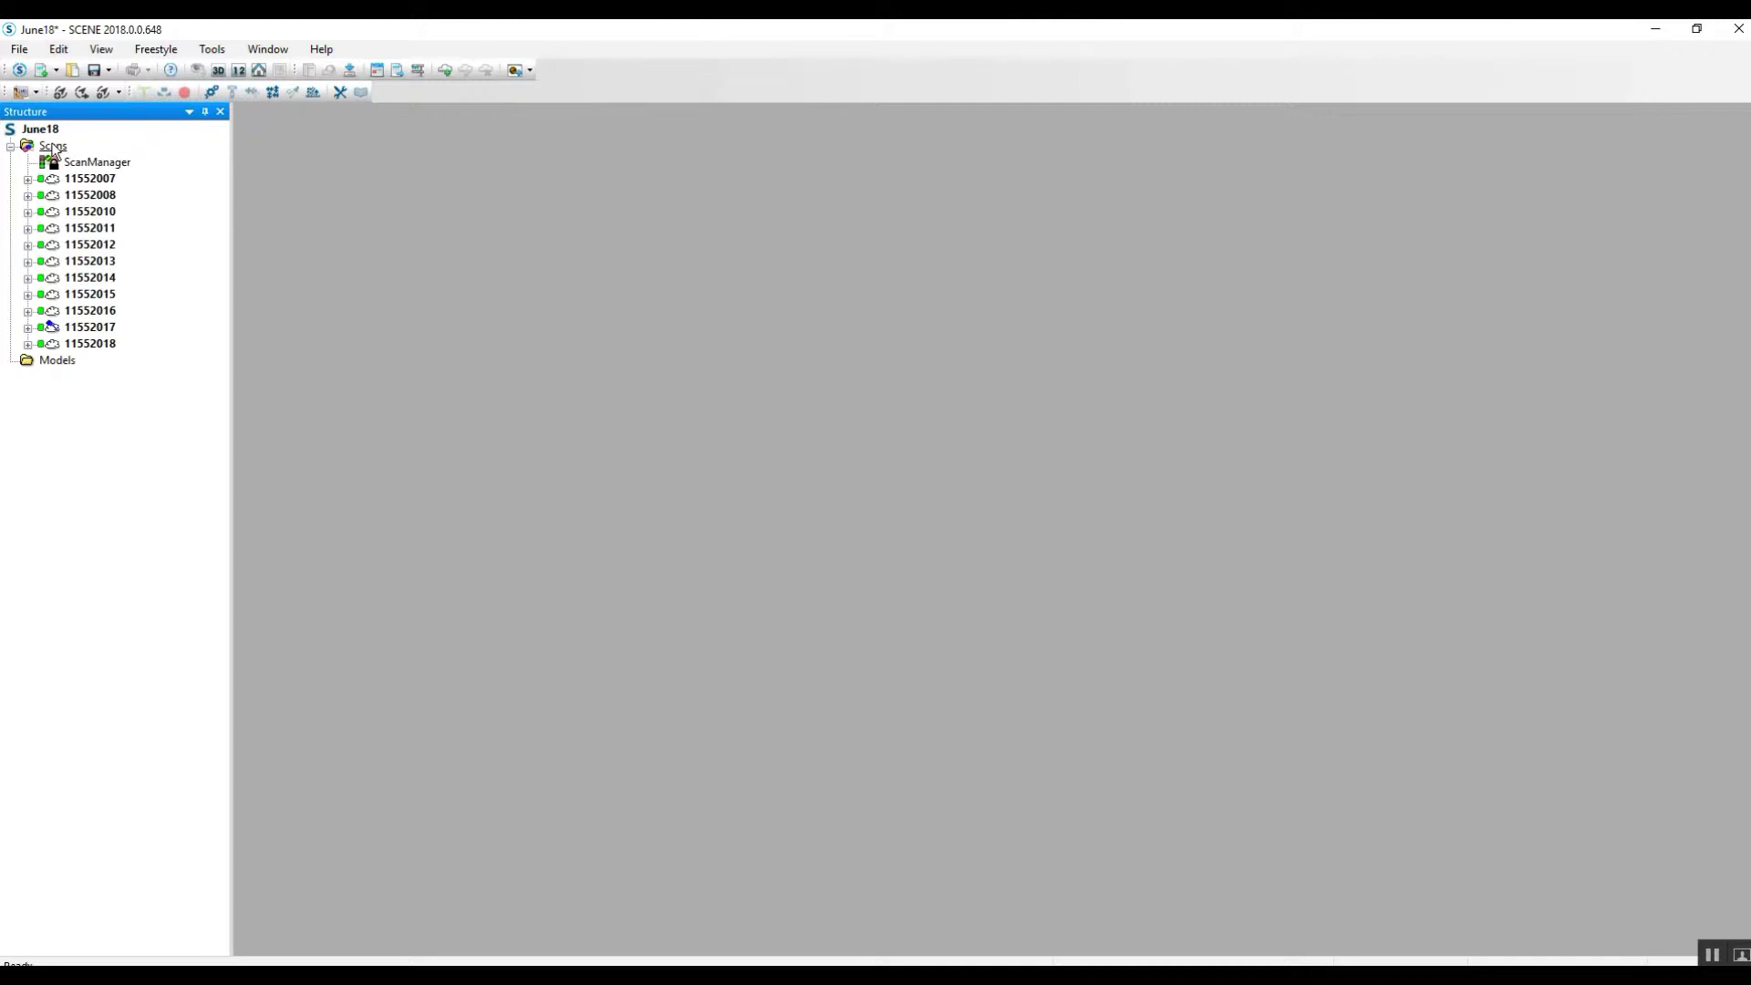
{"action": "left_click", "coordinate": [53, 148]}
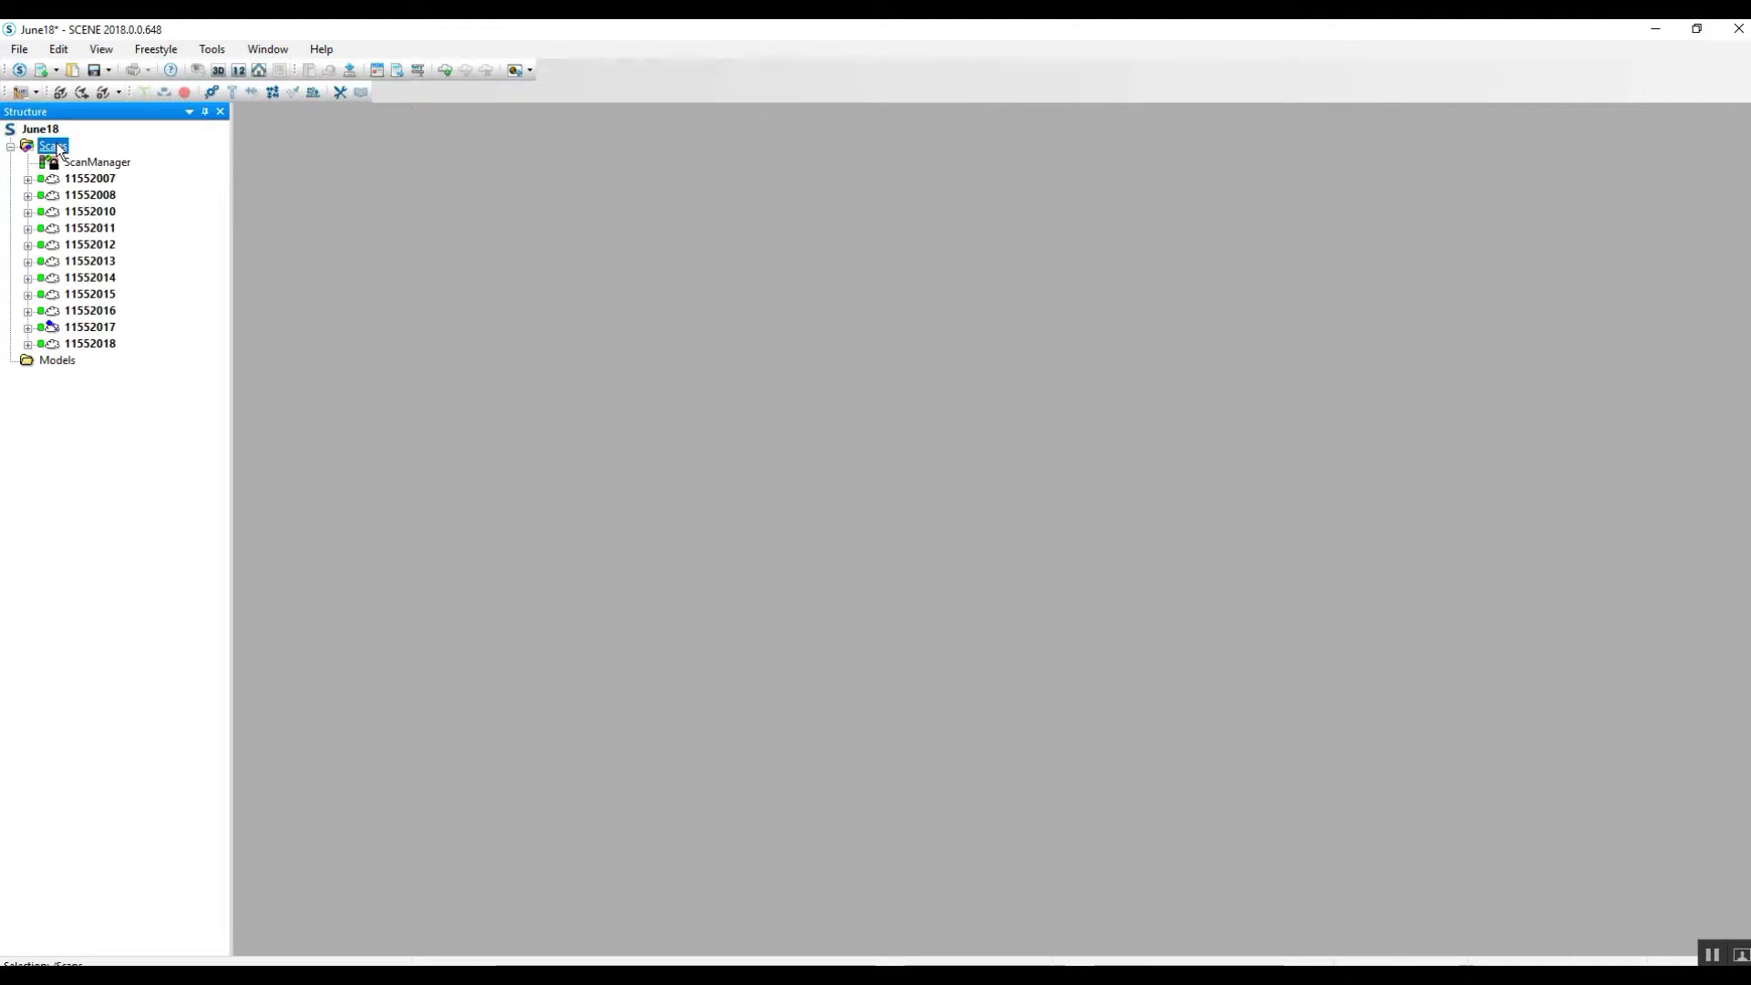
Try applying pictures to the whole Scans folder from its Color/Pictures menu
{"action": "right_click", "coordinate": [57, 144]}
{"action": "left_click", "coordinate": [105, 429]}
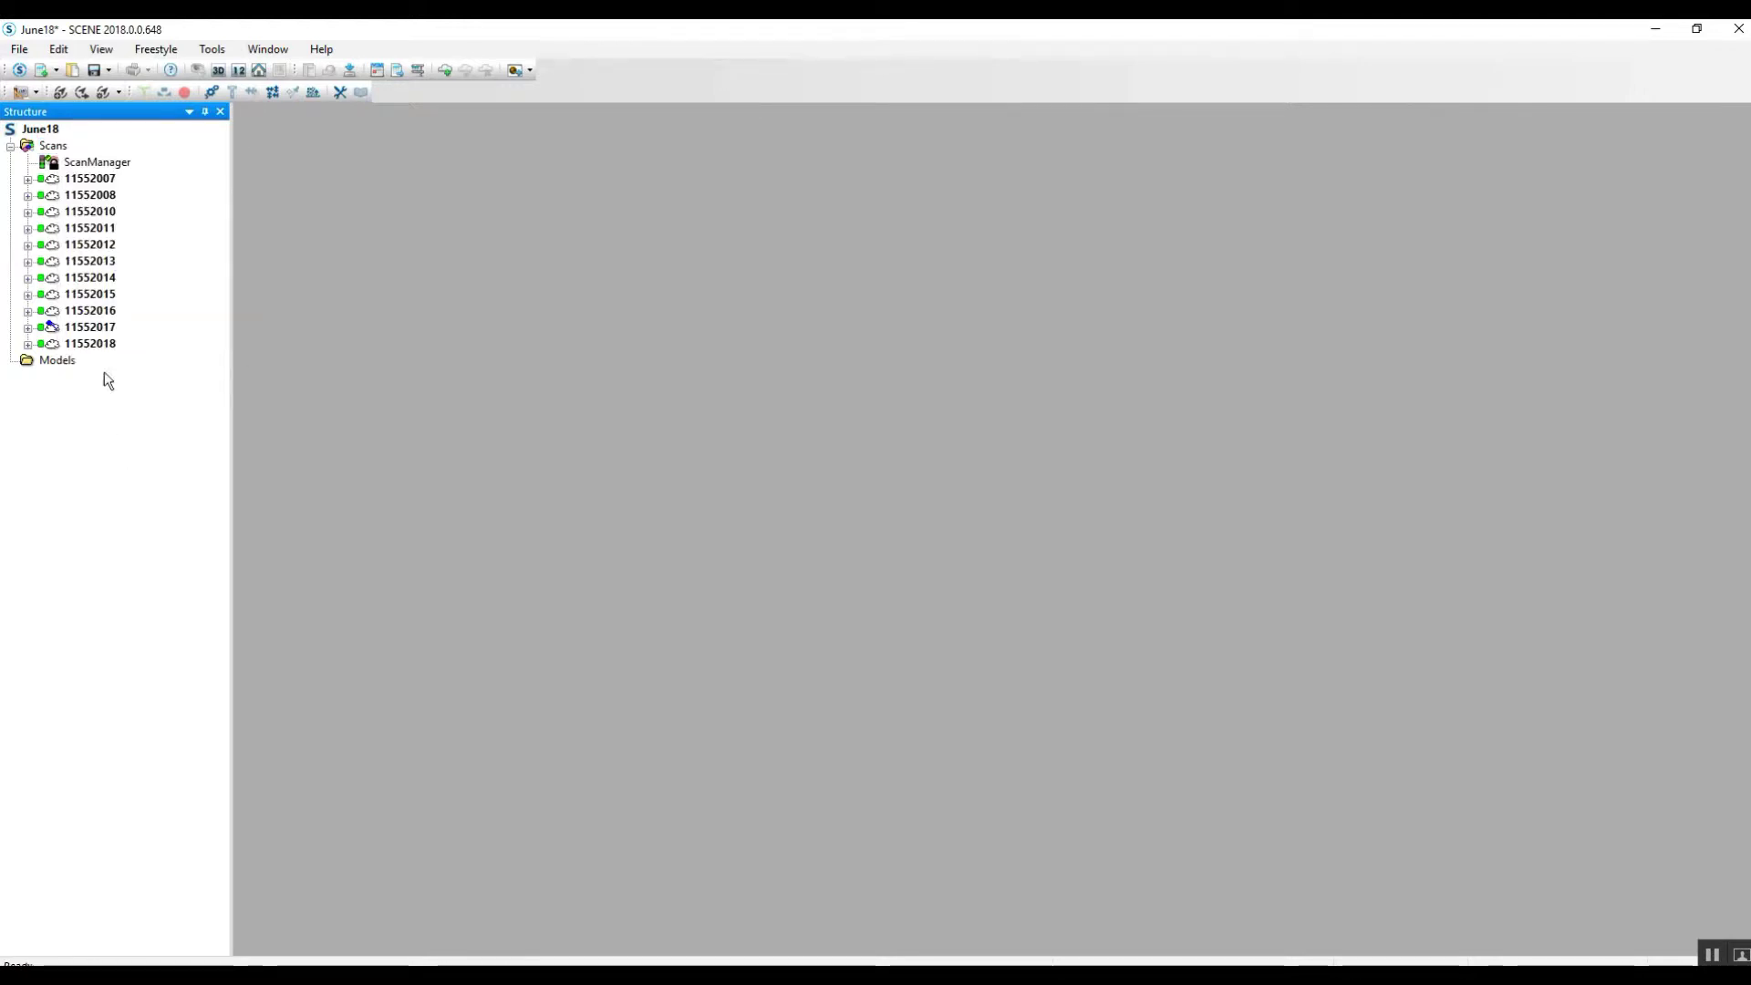
{"action": "right_click", "coordinate": [60, 148]}
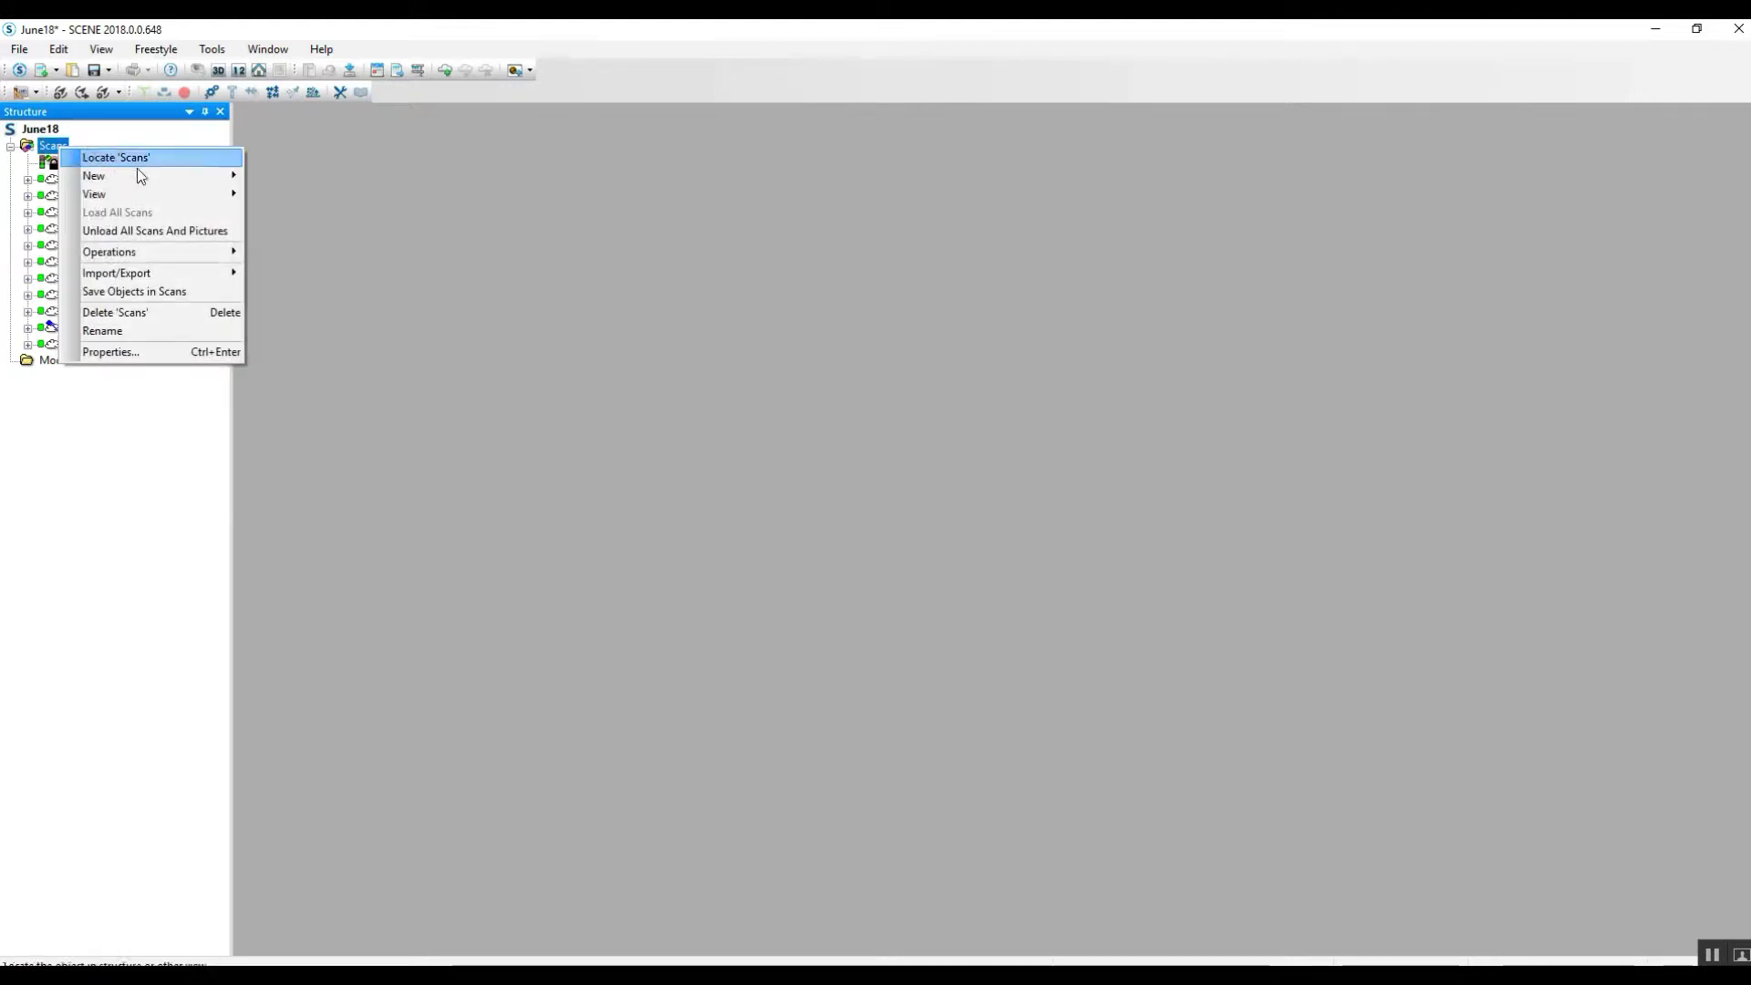
{"action": "mouse_move", "coordinate": [162, 253]}
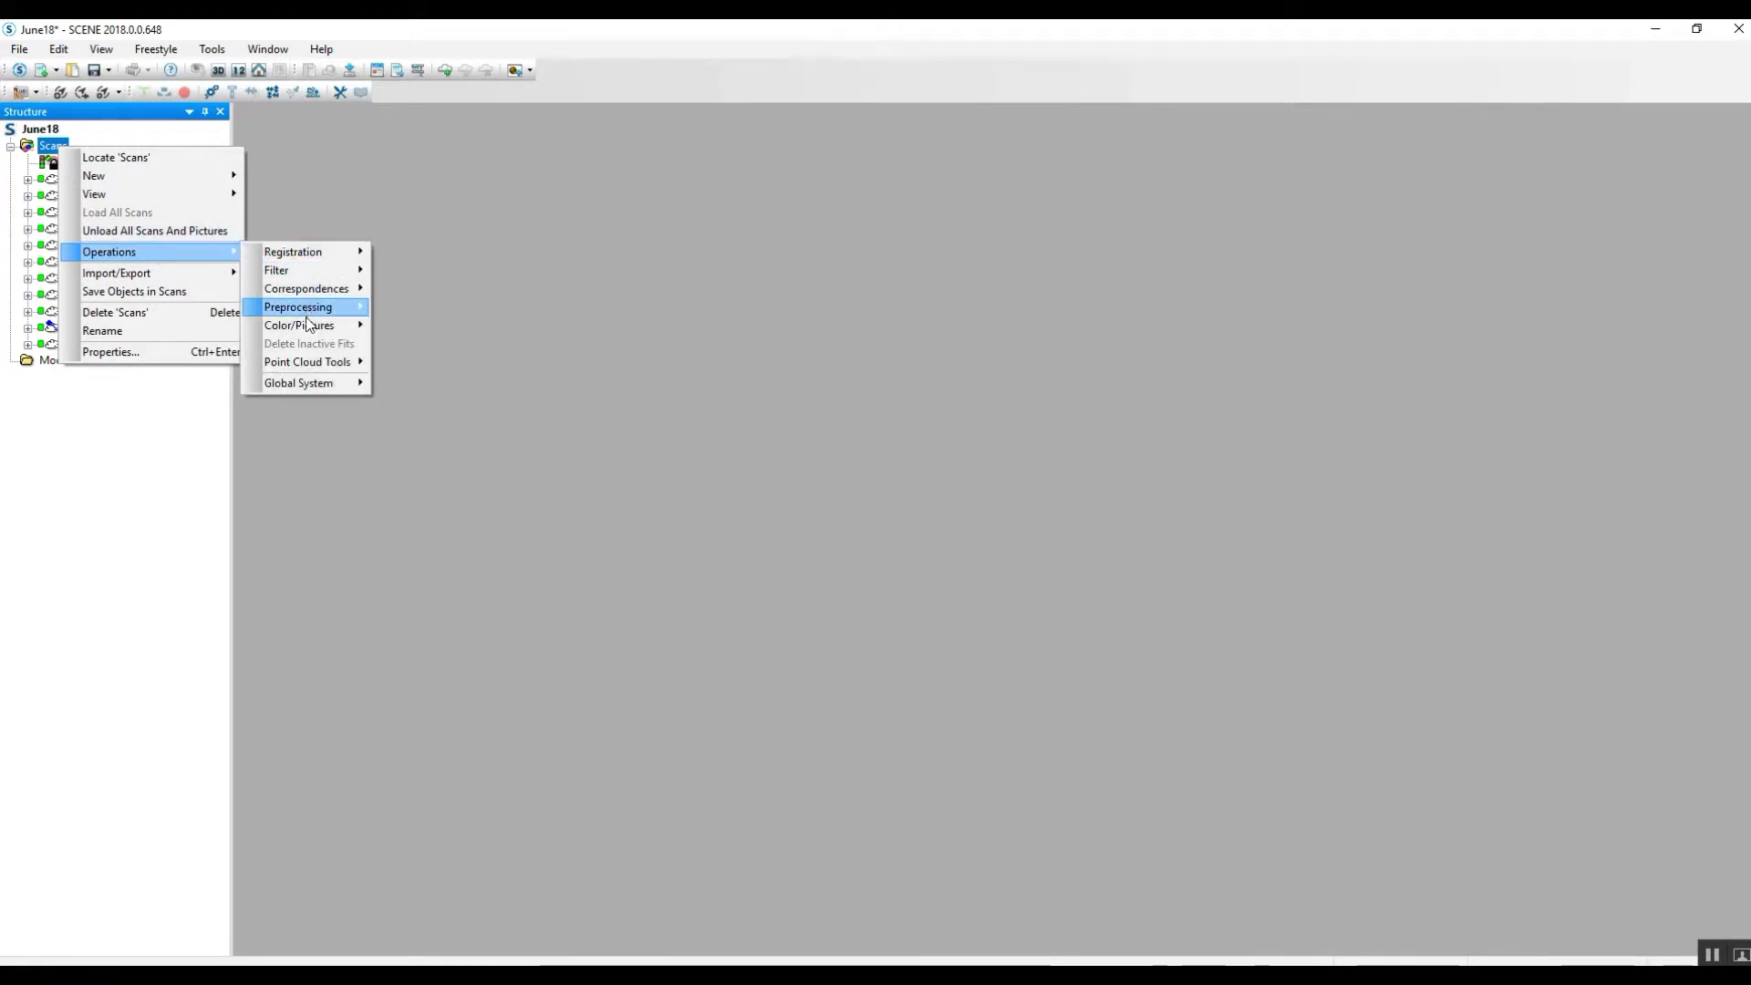
{"action": "mouse_move", "coordinate": [308, 324]}
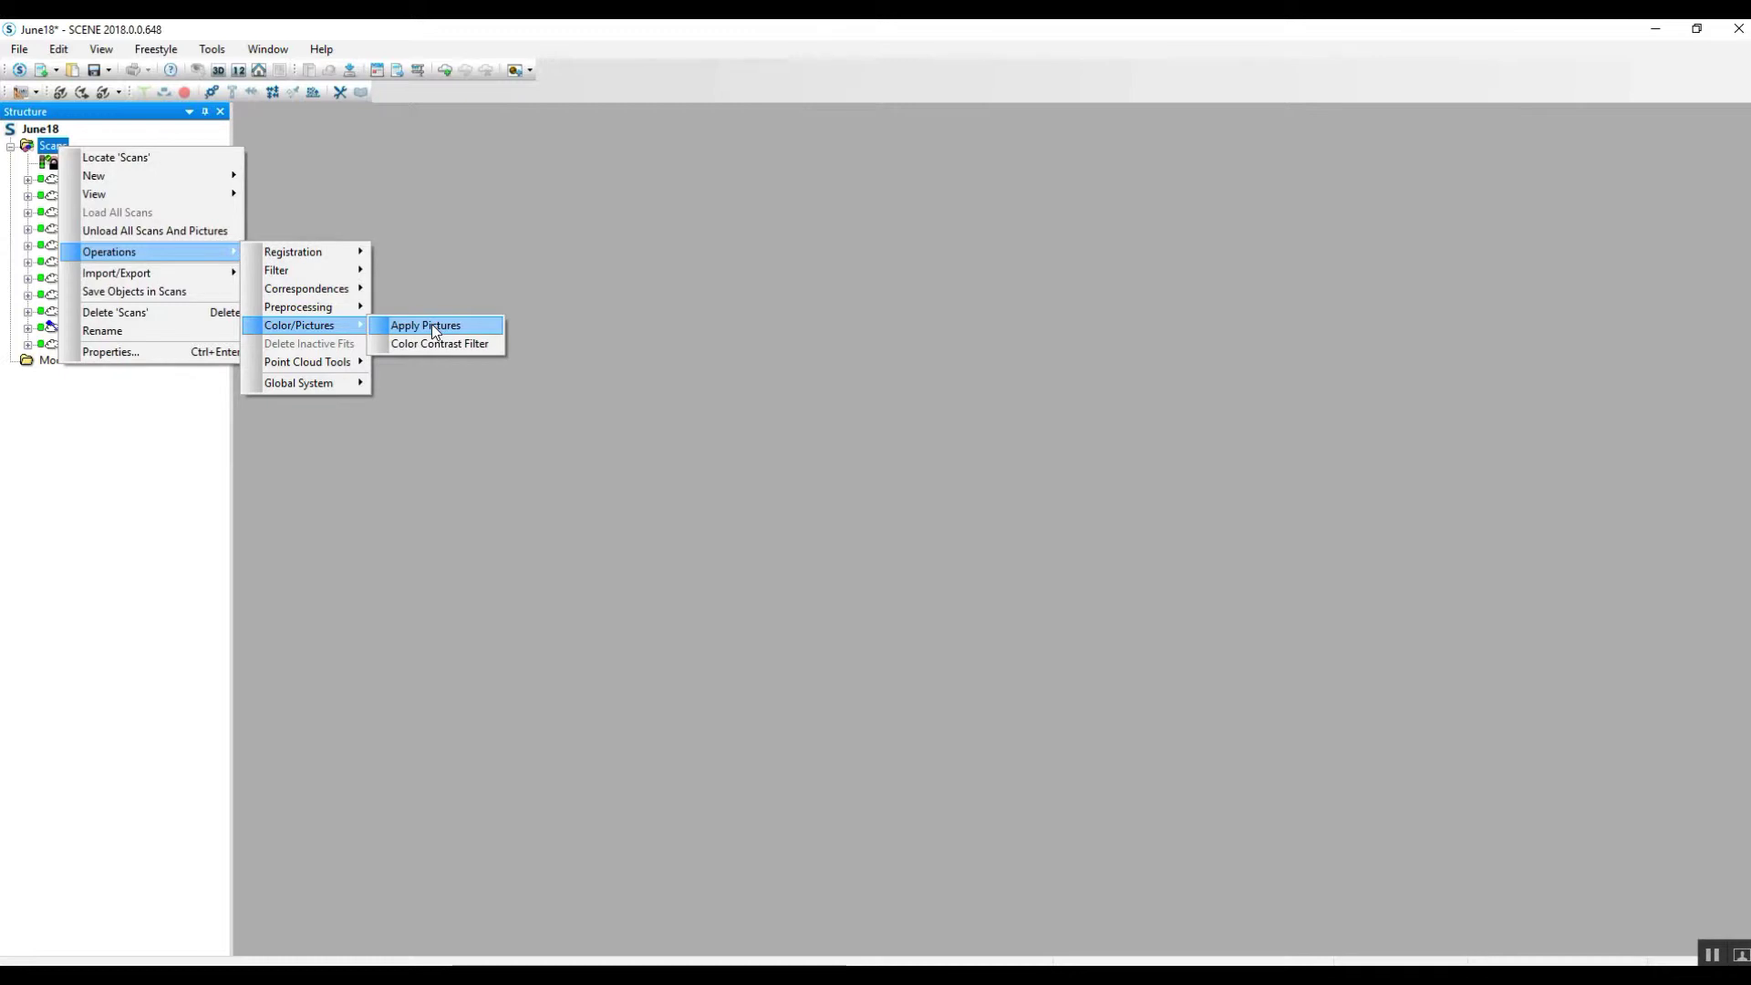
{"action": "left_click", "coordinate": [451, 270]}
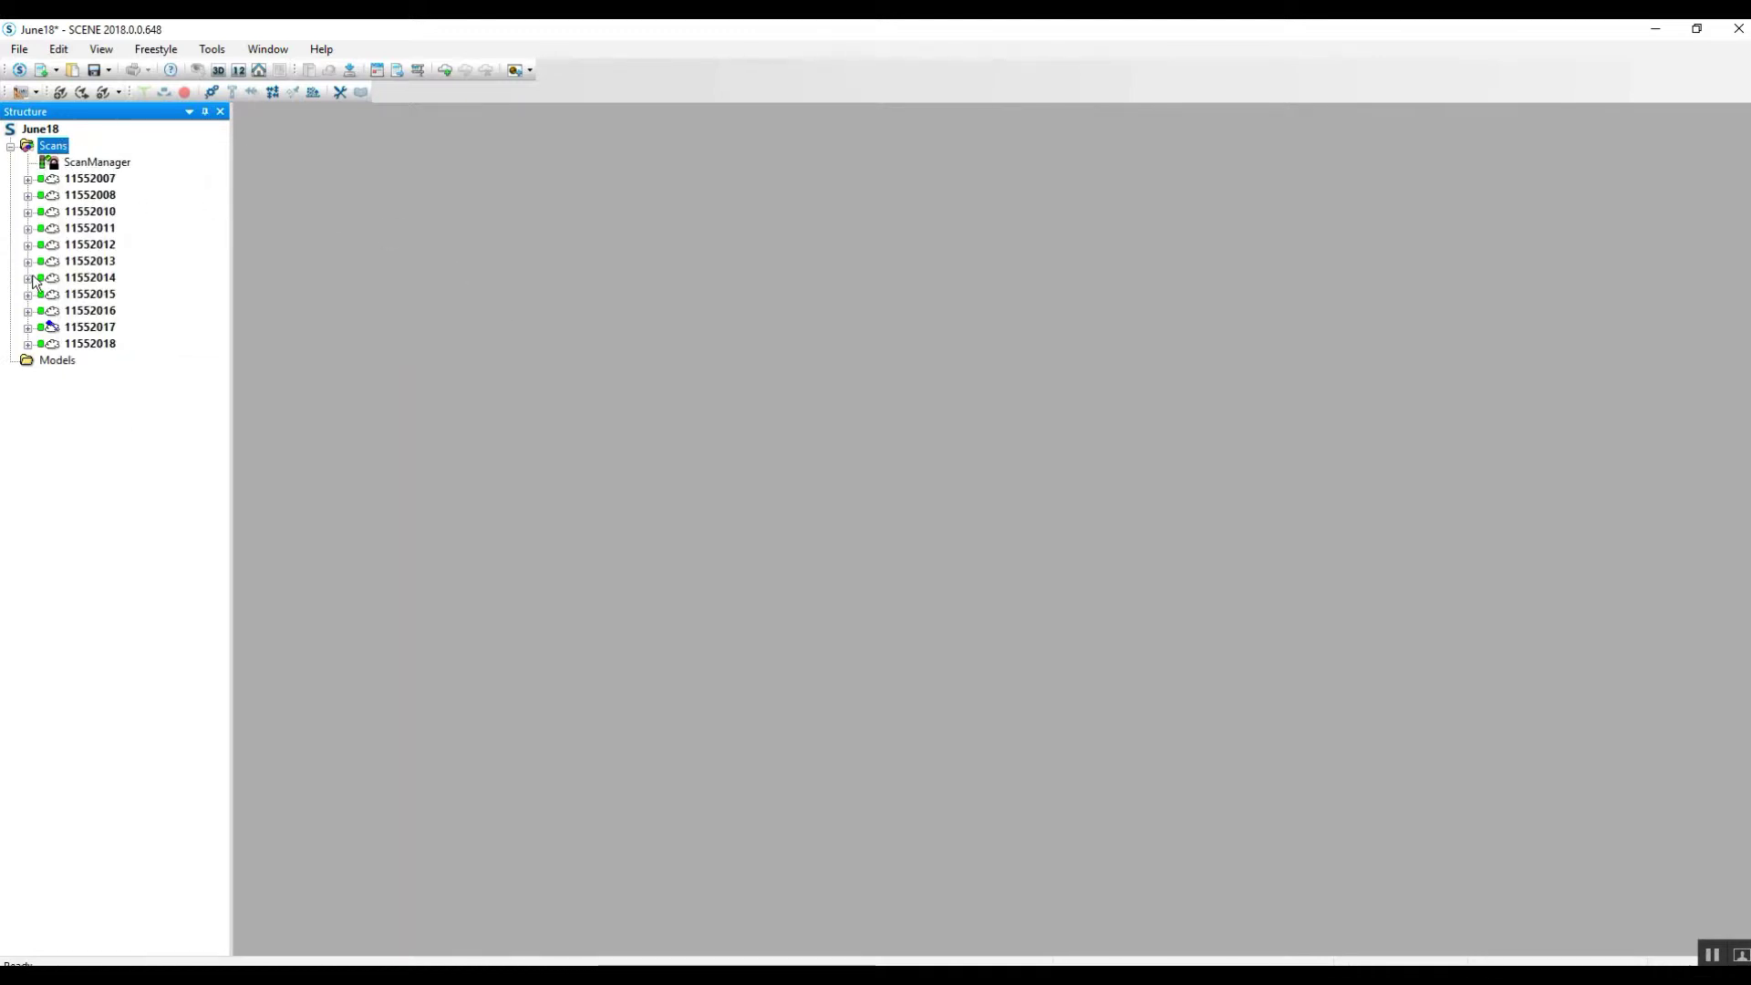
Apply Pictures to scan 11552007 and open it in its own view
{"action": "left_click", "coordinate": [96, 180]}
{"action": "right_click", "coordinate": [98, 181]}
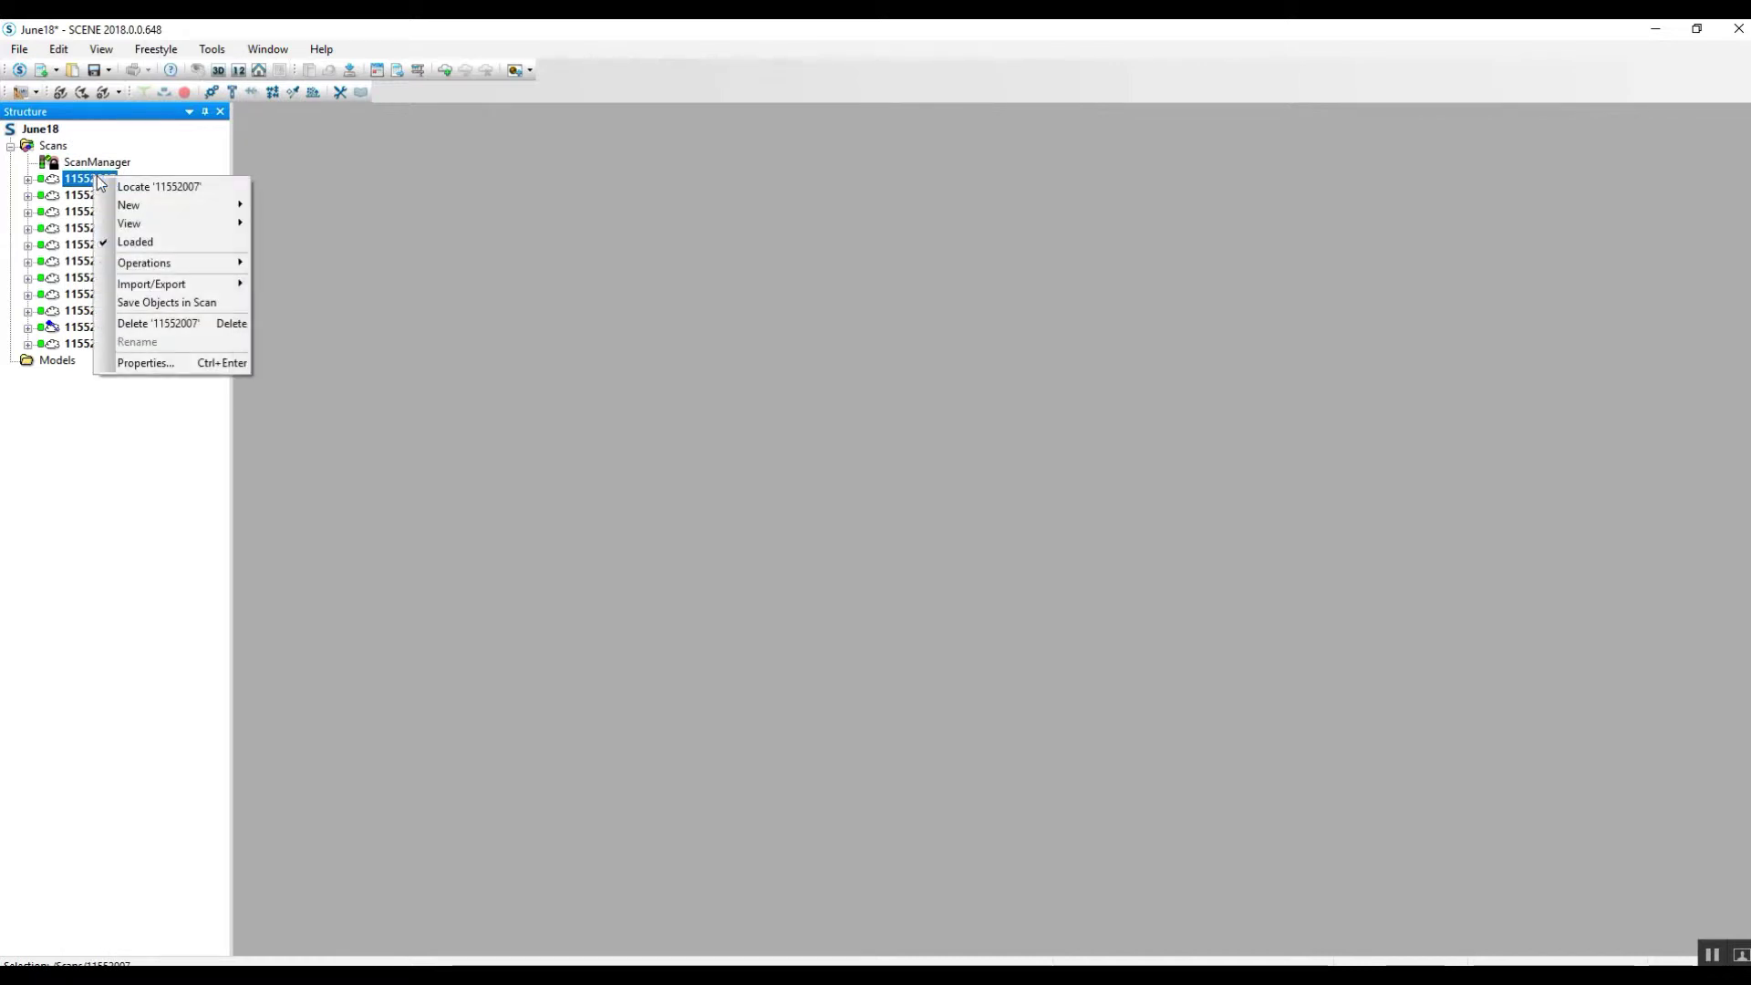
{"action": "mouse_move", "coordinate": [219, 264]}
{"action": "mouse_move", "coordinate": [380, 377]}
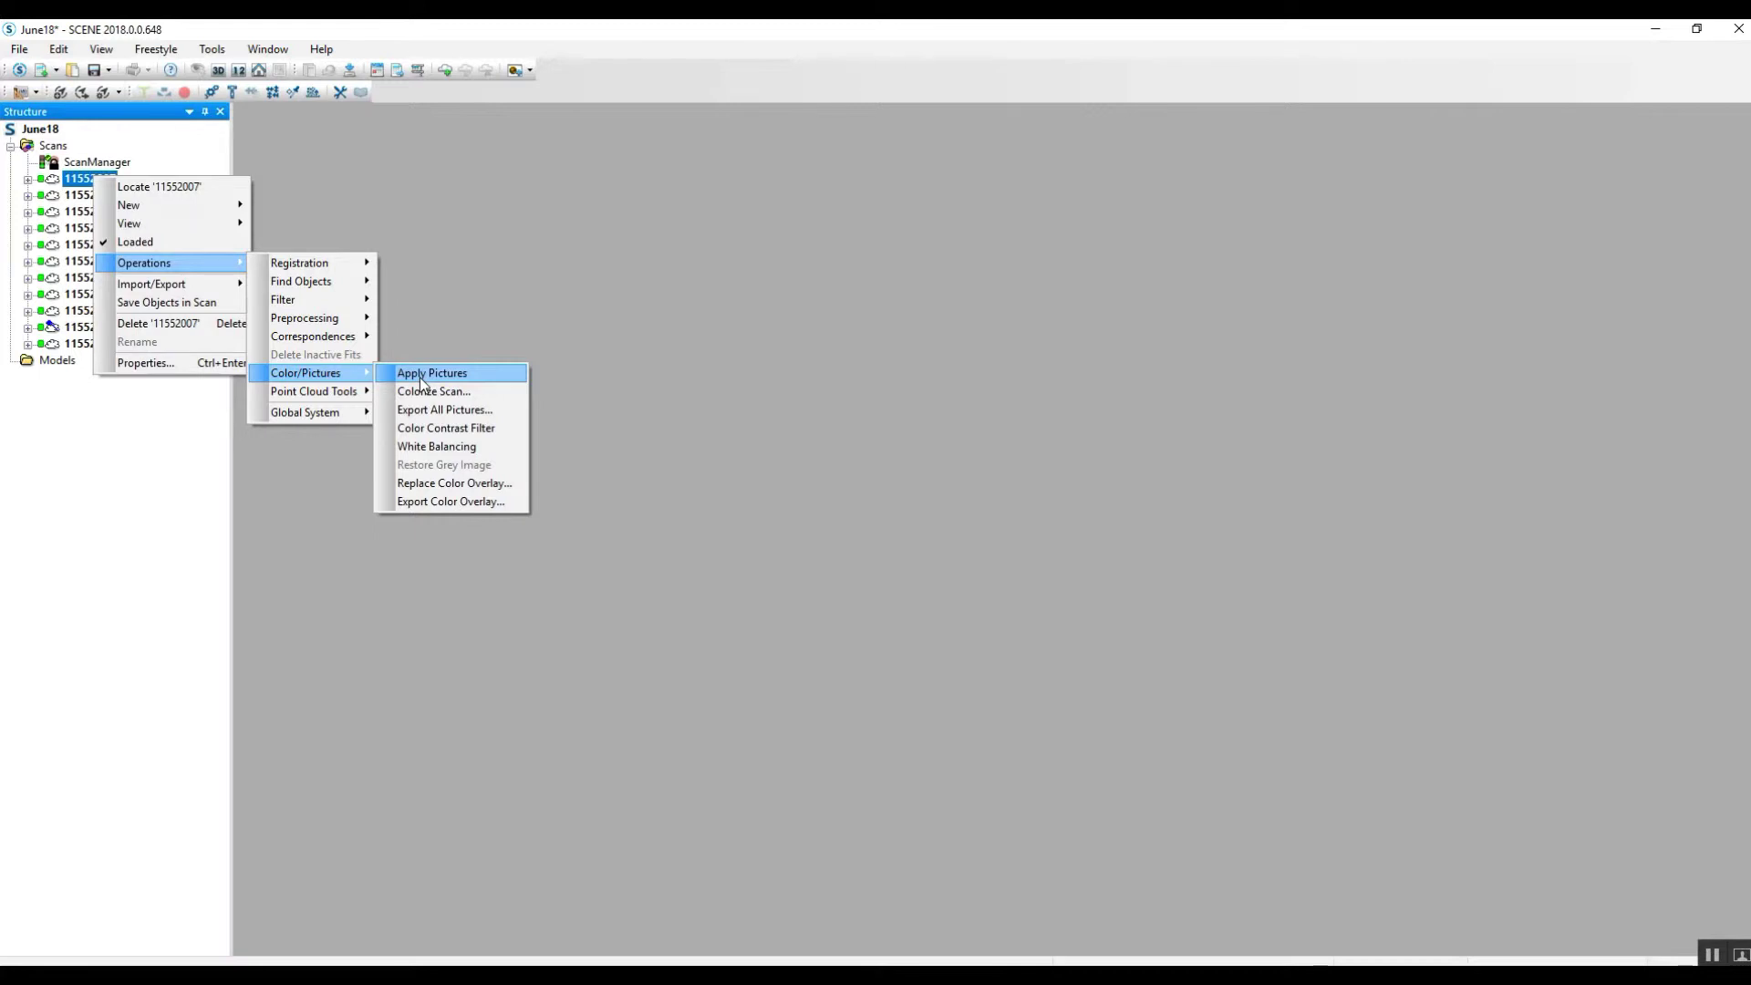
{"action": "left_click", "coordinate": [420, 375]}
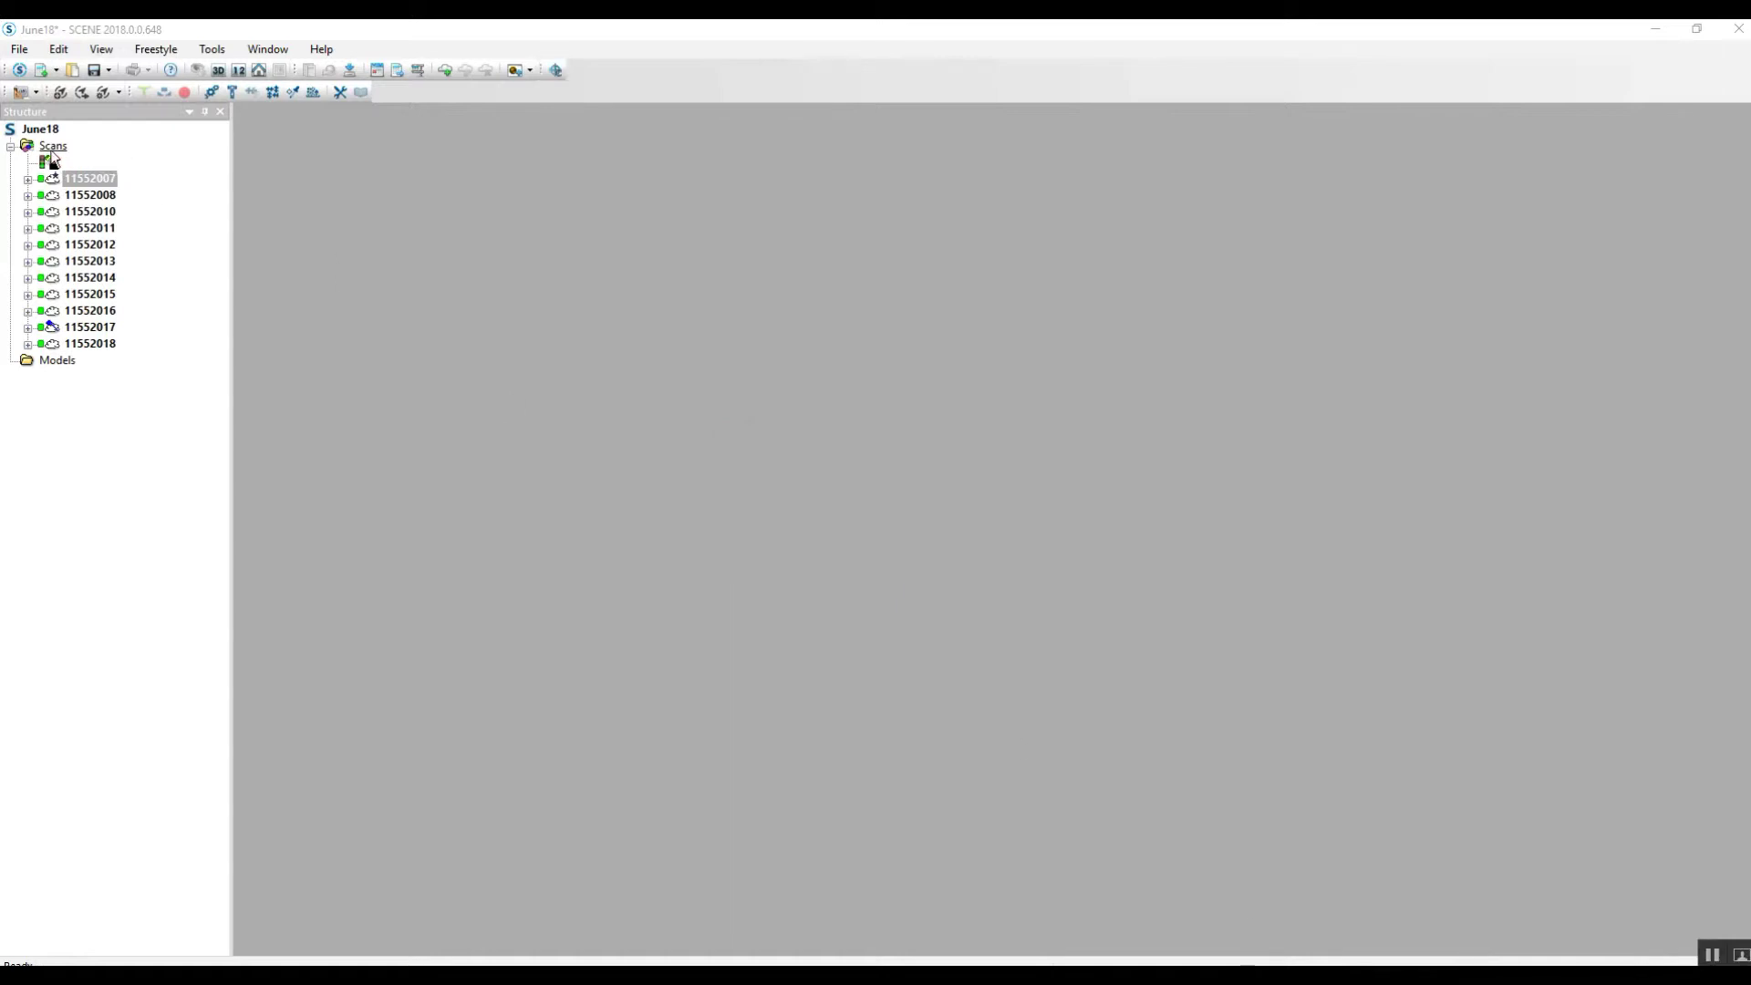
{"action": "double_click", "coordinate": [91, 180]}
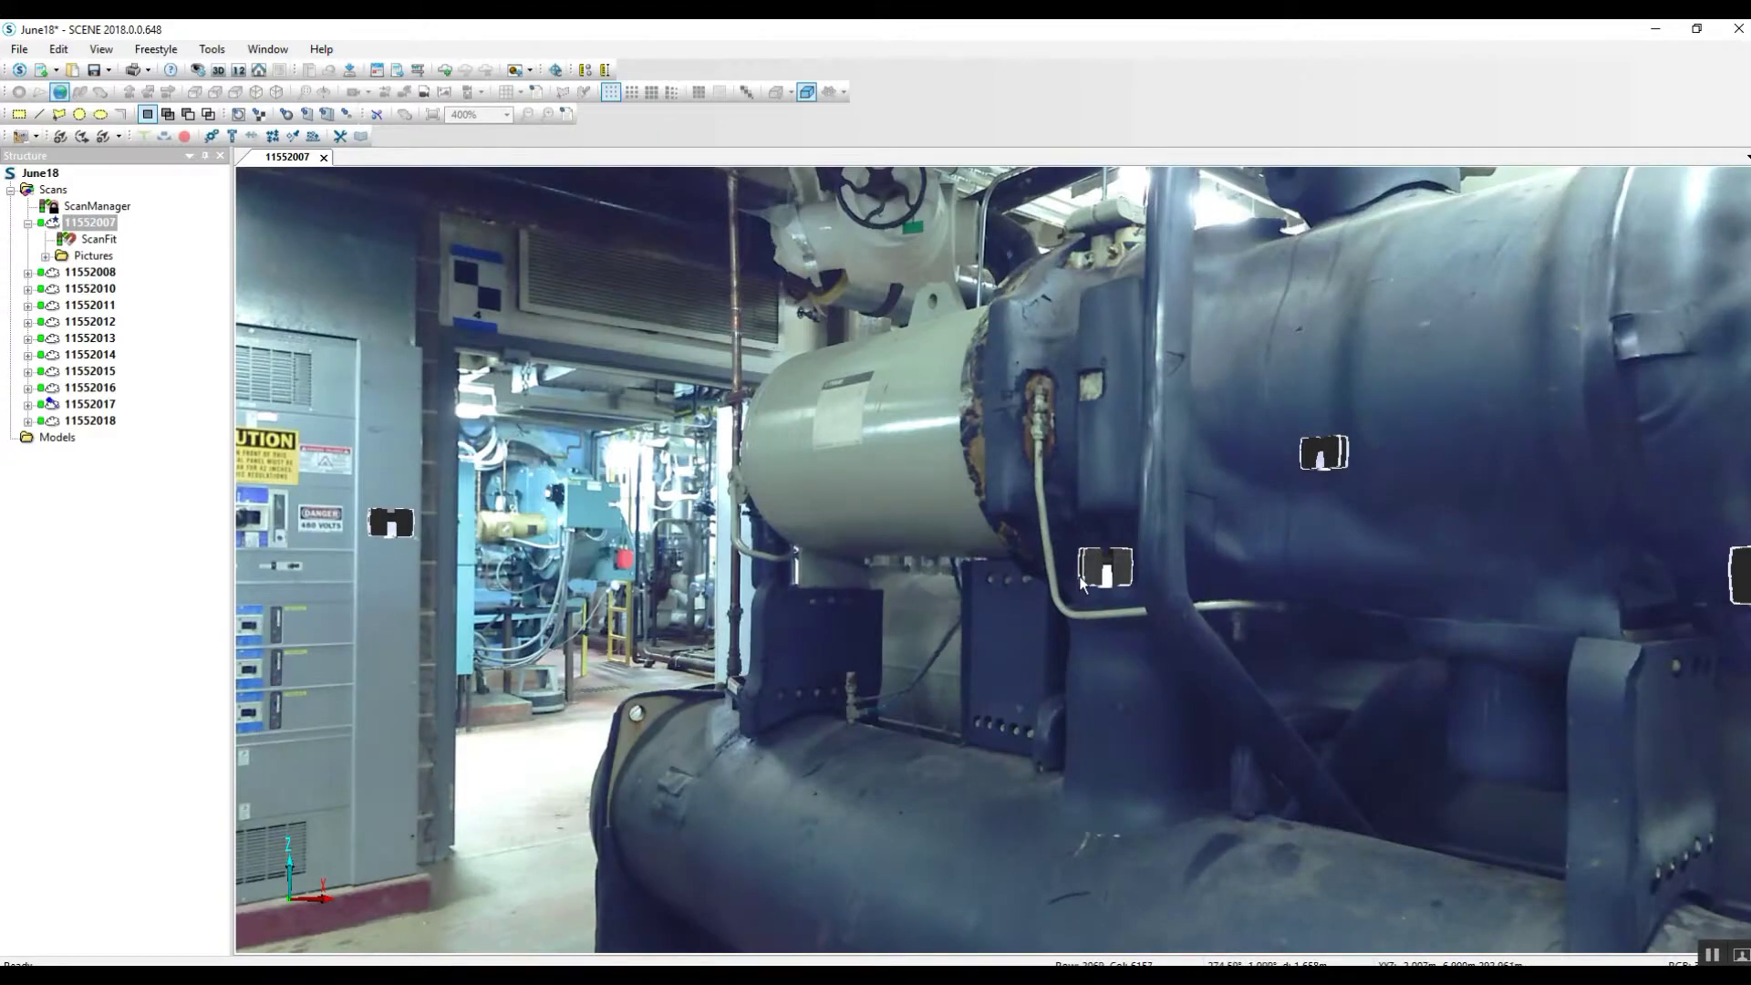
Jump to a scanner position and rotate the coloured view to face the chiller's end
{"action": "double_click", "coordinate": [1083, 584]}
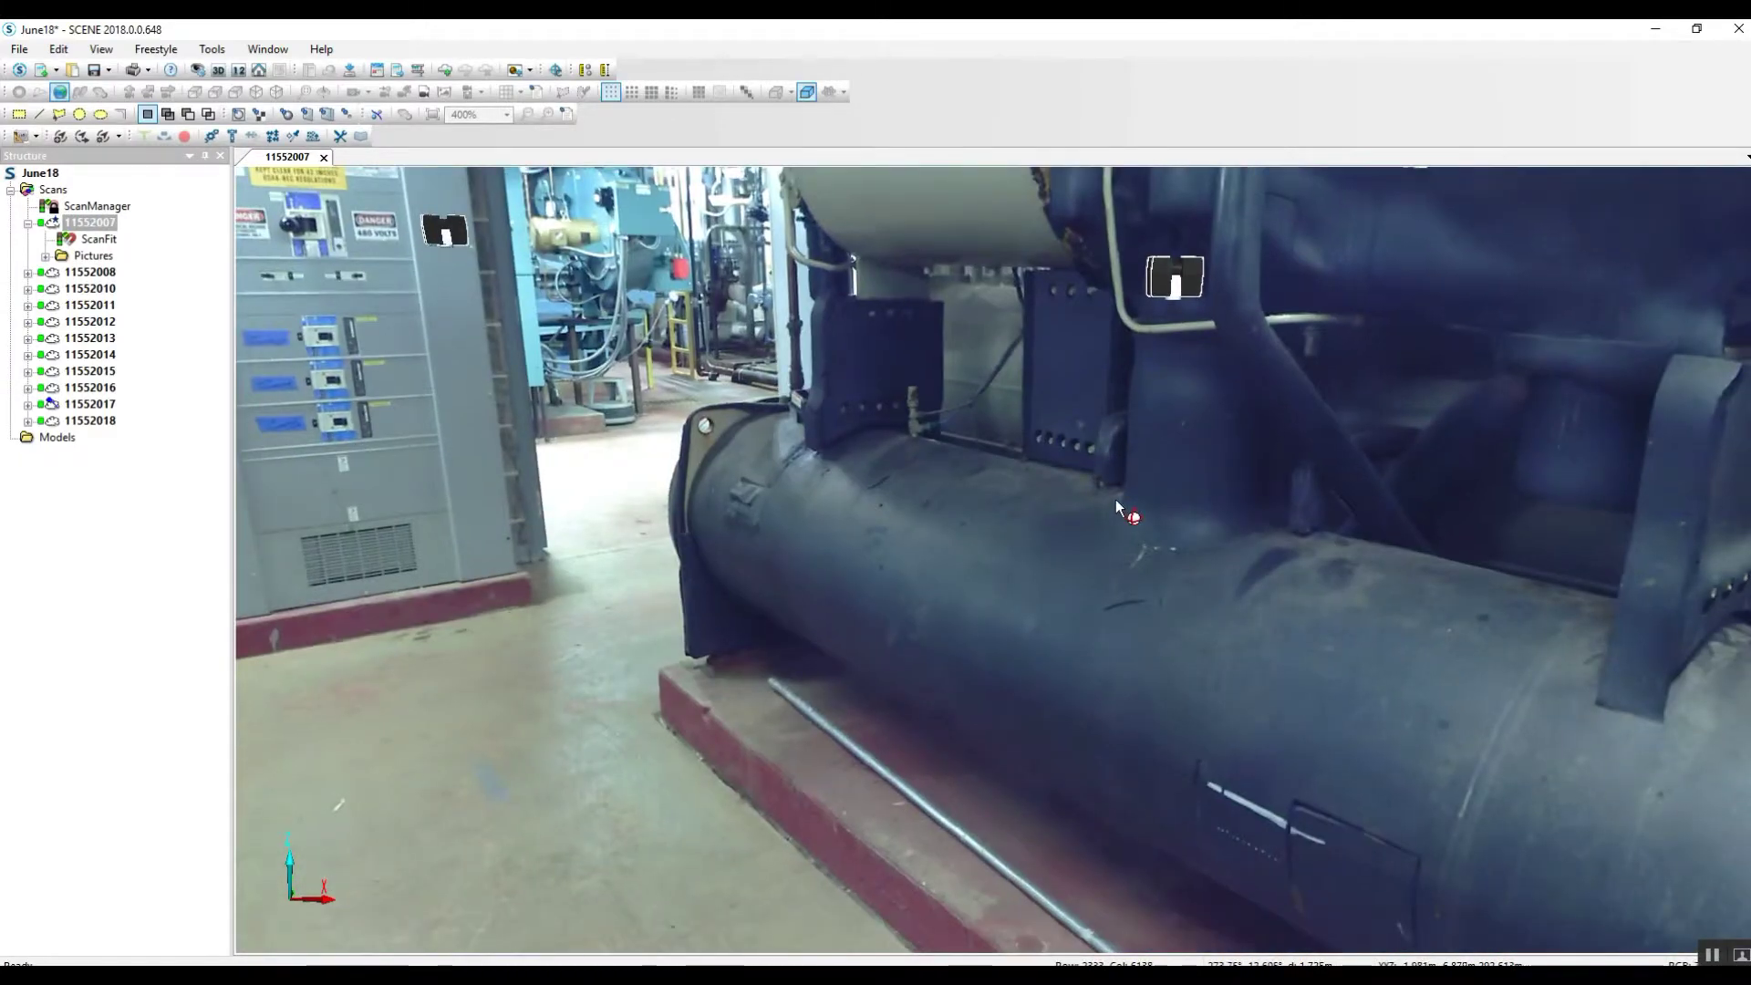
{"action": "mouse_move", "coordinate": [1114, 500]}
{"action": "left_mouse_down"}
{"action": "mouse_move", "coordinate": [917, 540]}
{"action": "mouse_move", "coordinate": [983, 552]}
{"action": "mouse_move", "coordinate": [1047, 688]}
{"action": "mouse_move", "coordinate": [1171, 613]}
{"action": "mouse_move", "coordinate": [1180, 487]}
{"action": "mouse_move", "coordinate": [1101, 518]}
{"action": "mouse_move", "coordinate": [1158, 493]}
{"action": "left_mouse_up"}
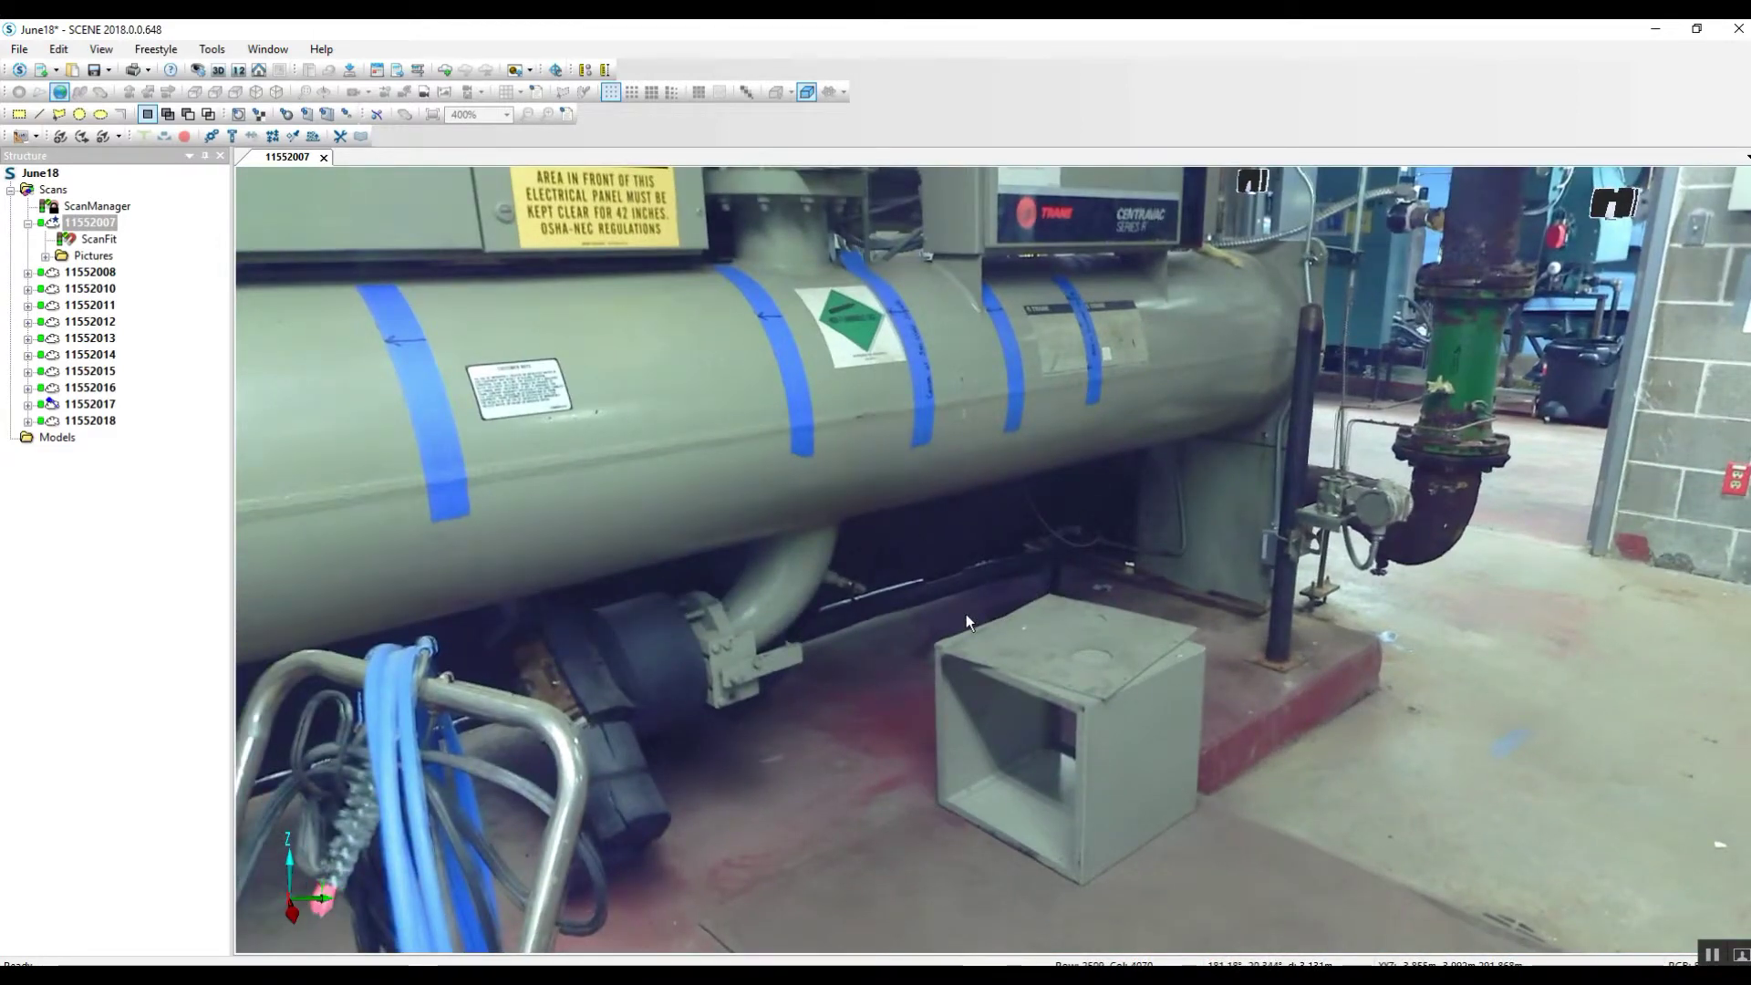
{"action": "scroll", "coordinate": [861, 629], "scroll_direction": "up", "scroll_amount": 5}
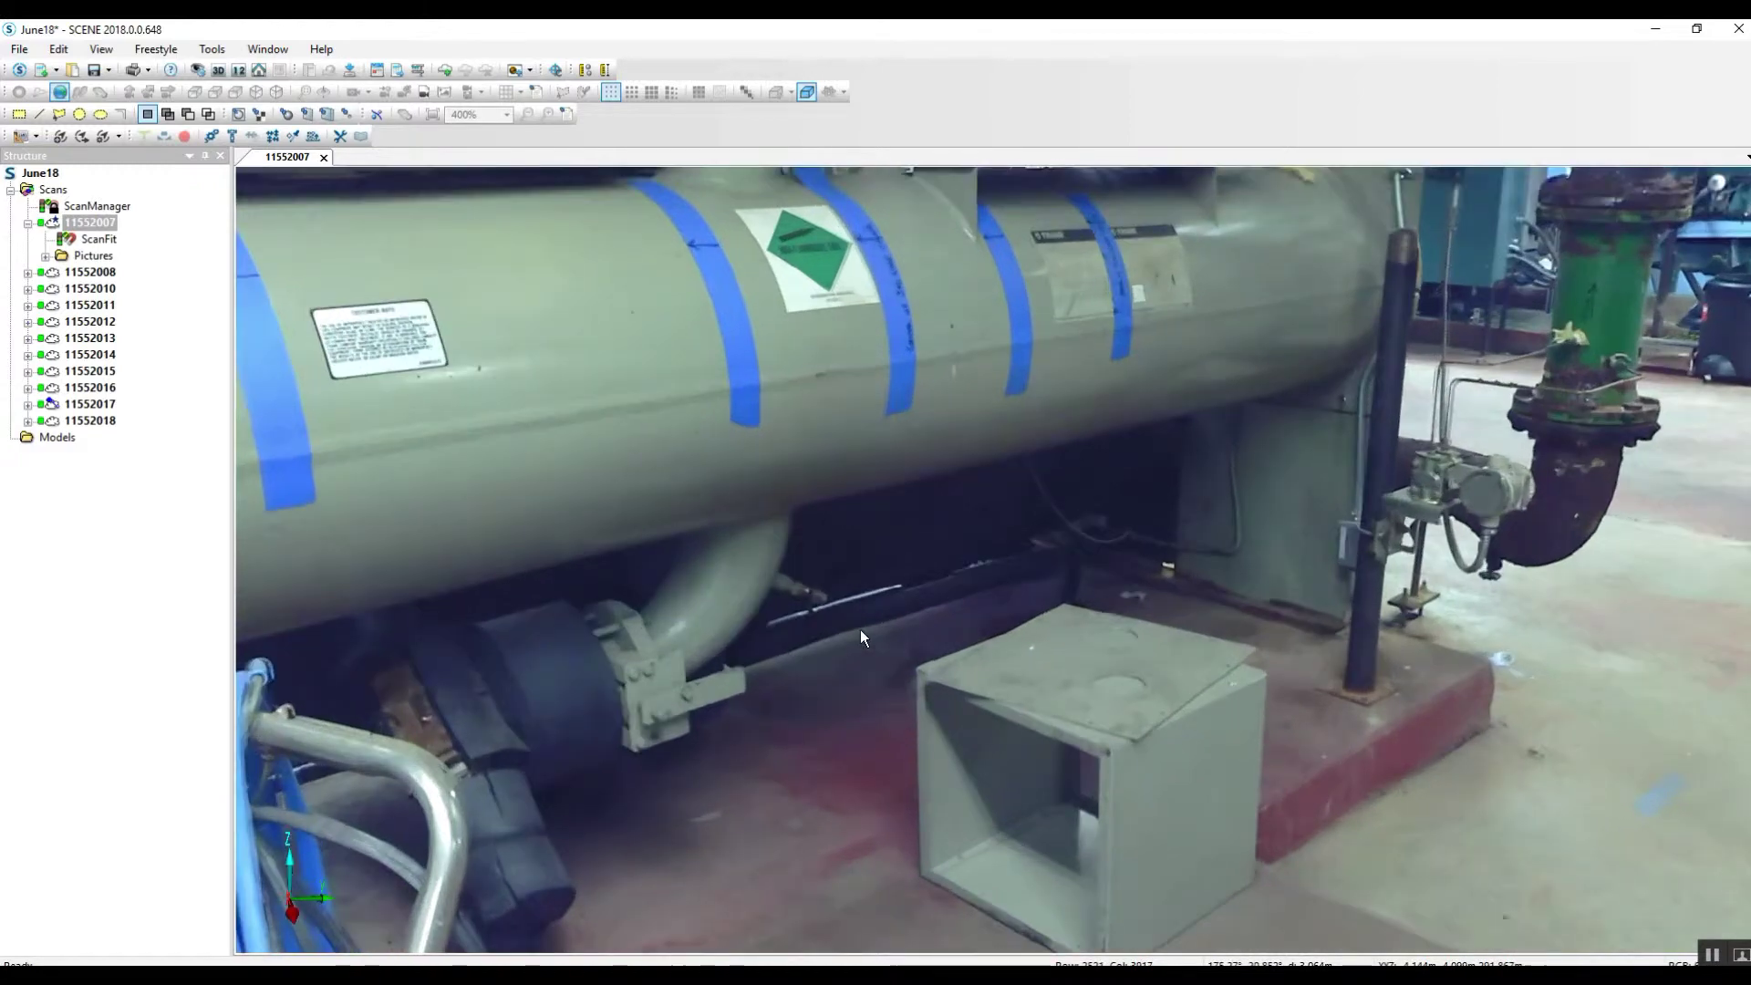
{"action": "scroll", "coordinate": [881, 611], "scroll_direction": "down", "scroll_amount": 6}
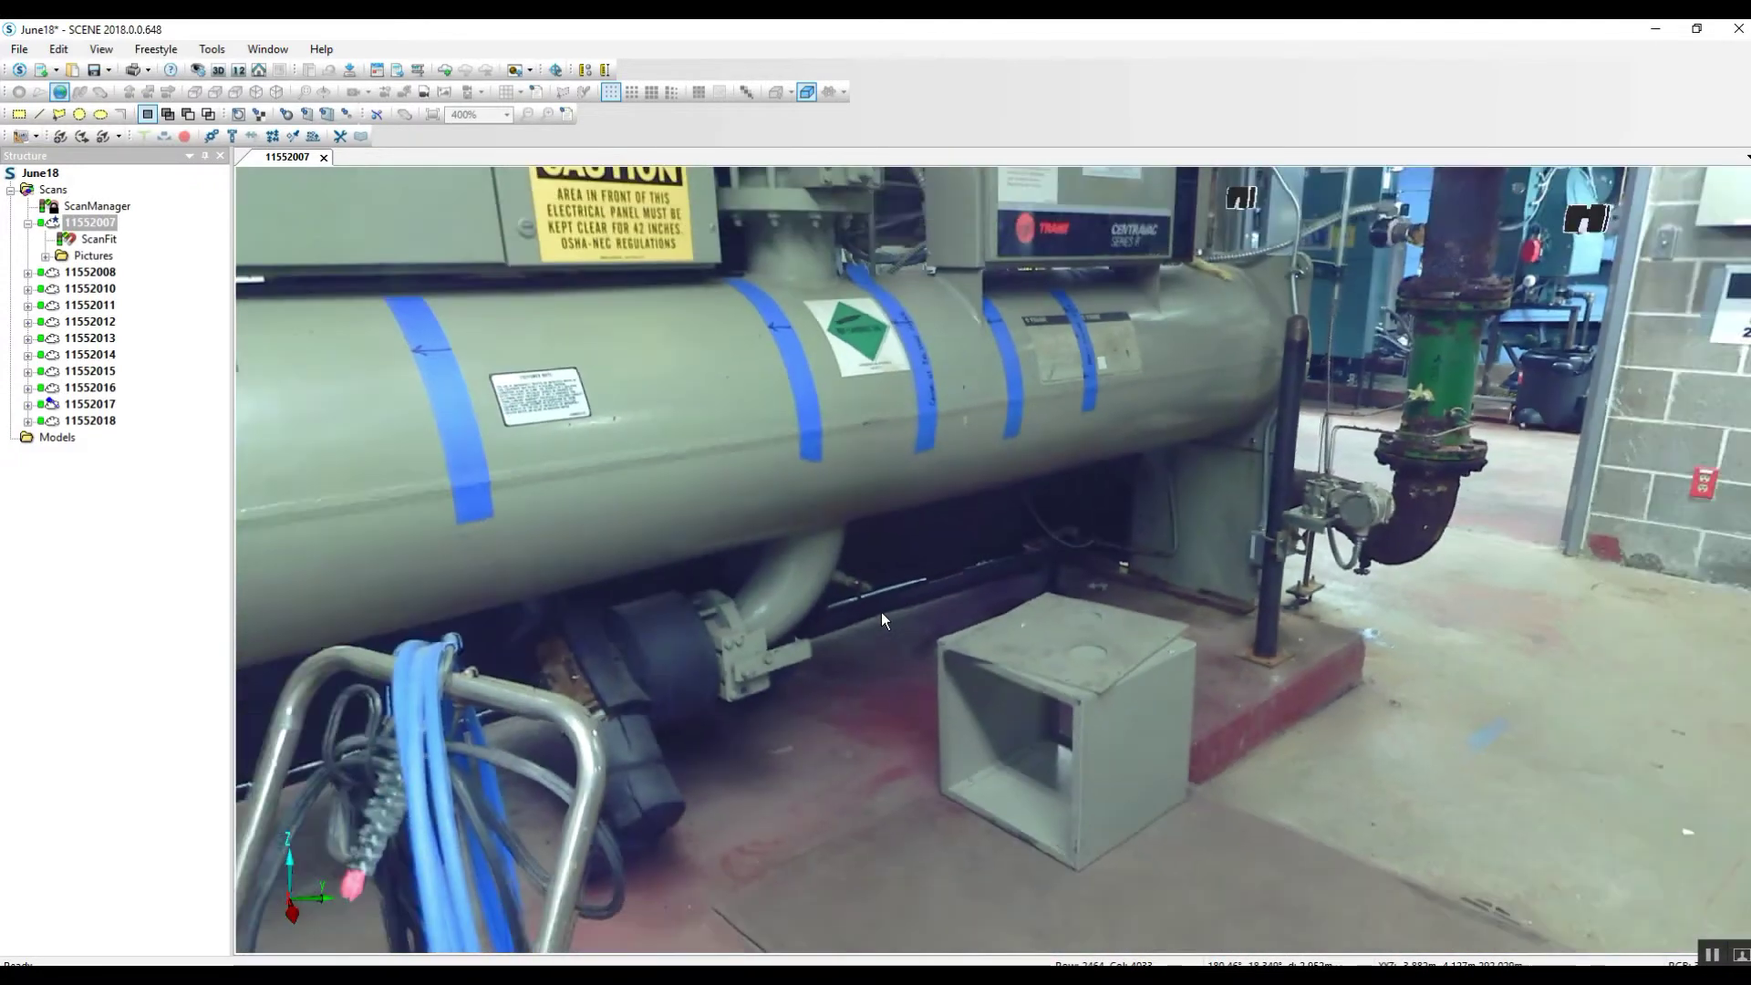
{"action": "mouse_move", "coordinate": [881, 611]}
{"action": "left_mouse_down"}
{"action": "mouse_move", "coordinate": [1198, 567]}
{"action": "mouse_move", "coordinate": [1089, 669]}
{"action": "mouse_move", "coordinate": [1107, 691]}
{"action": "left_mouse_up"}
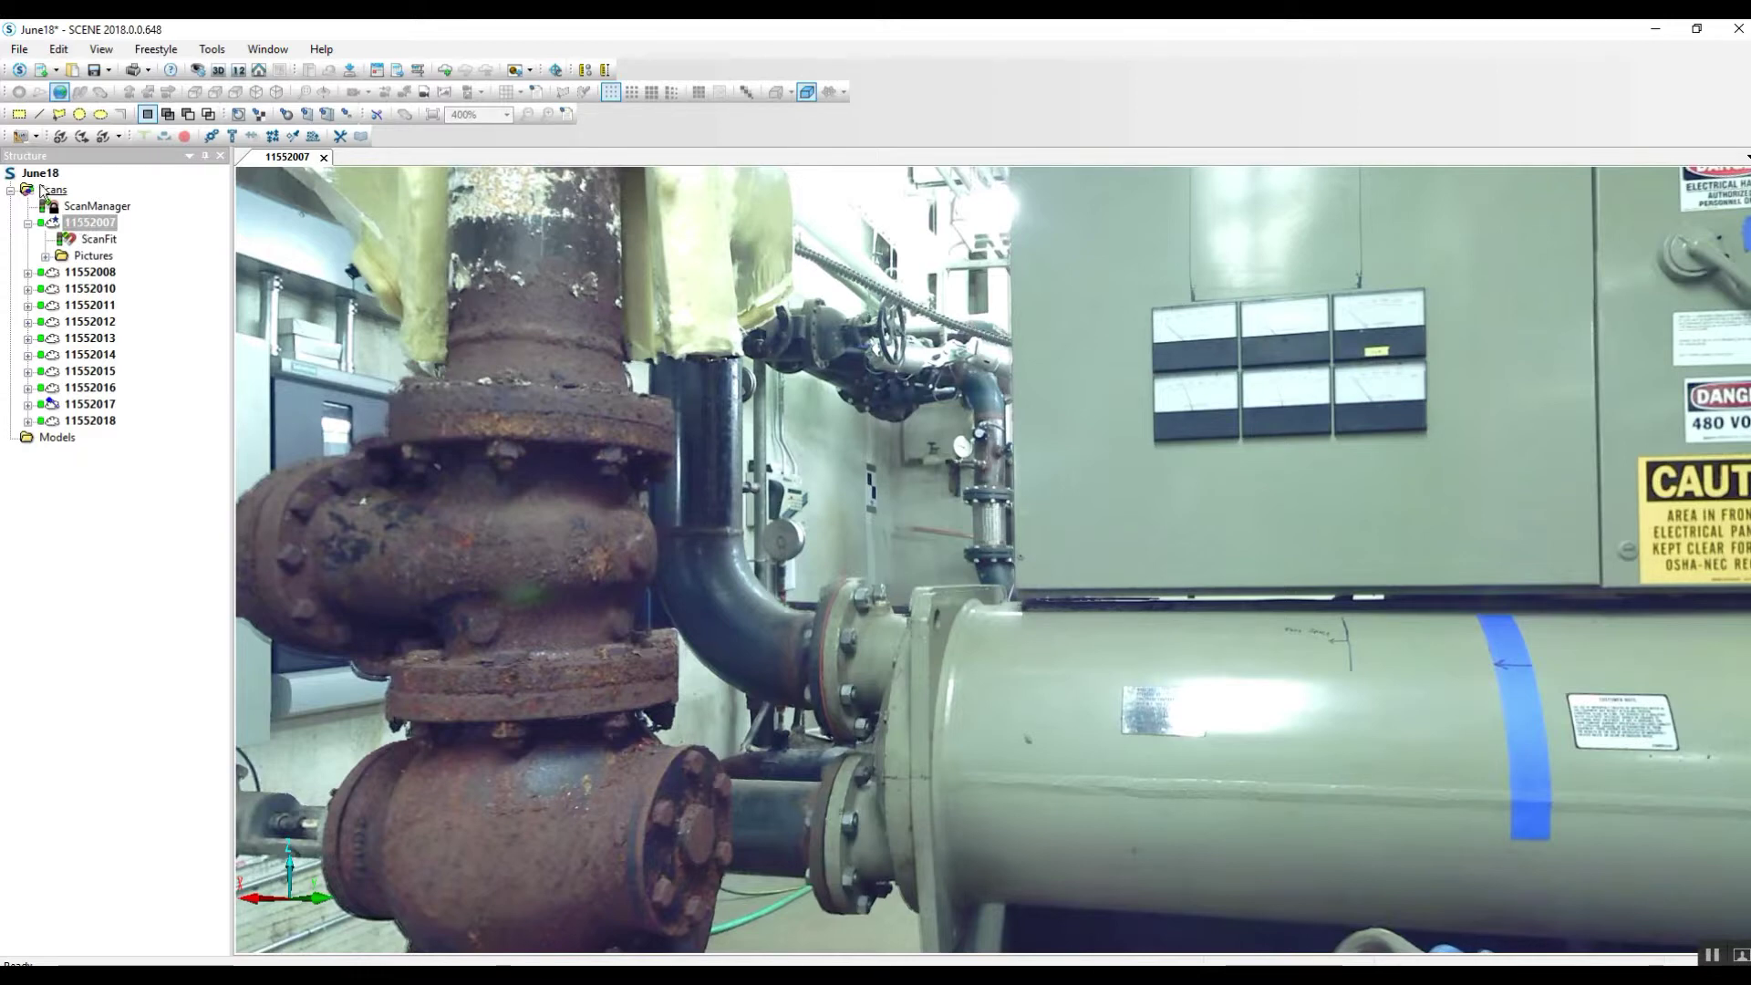
Apply Restore Grey Image to scan 11552007, confirm discarding the colour, and close its view
{"action": "left_click", "coordinate": [95, 227]}
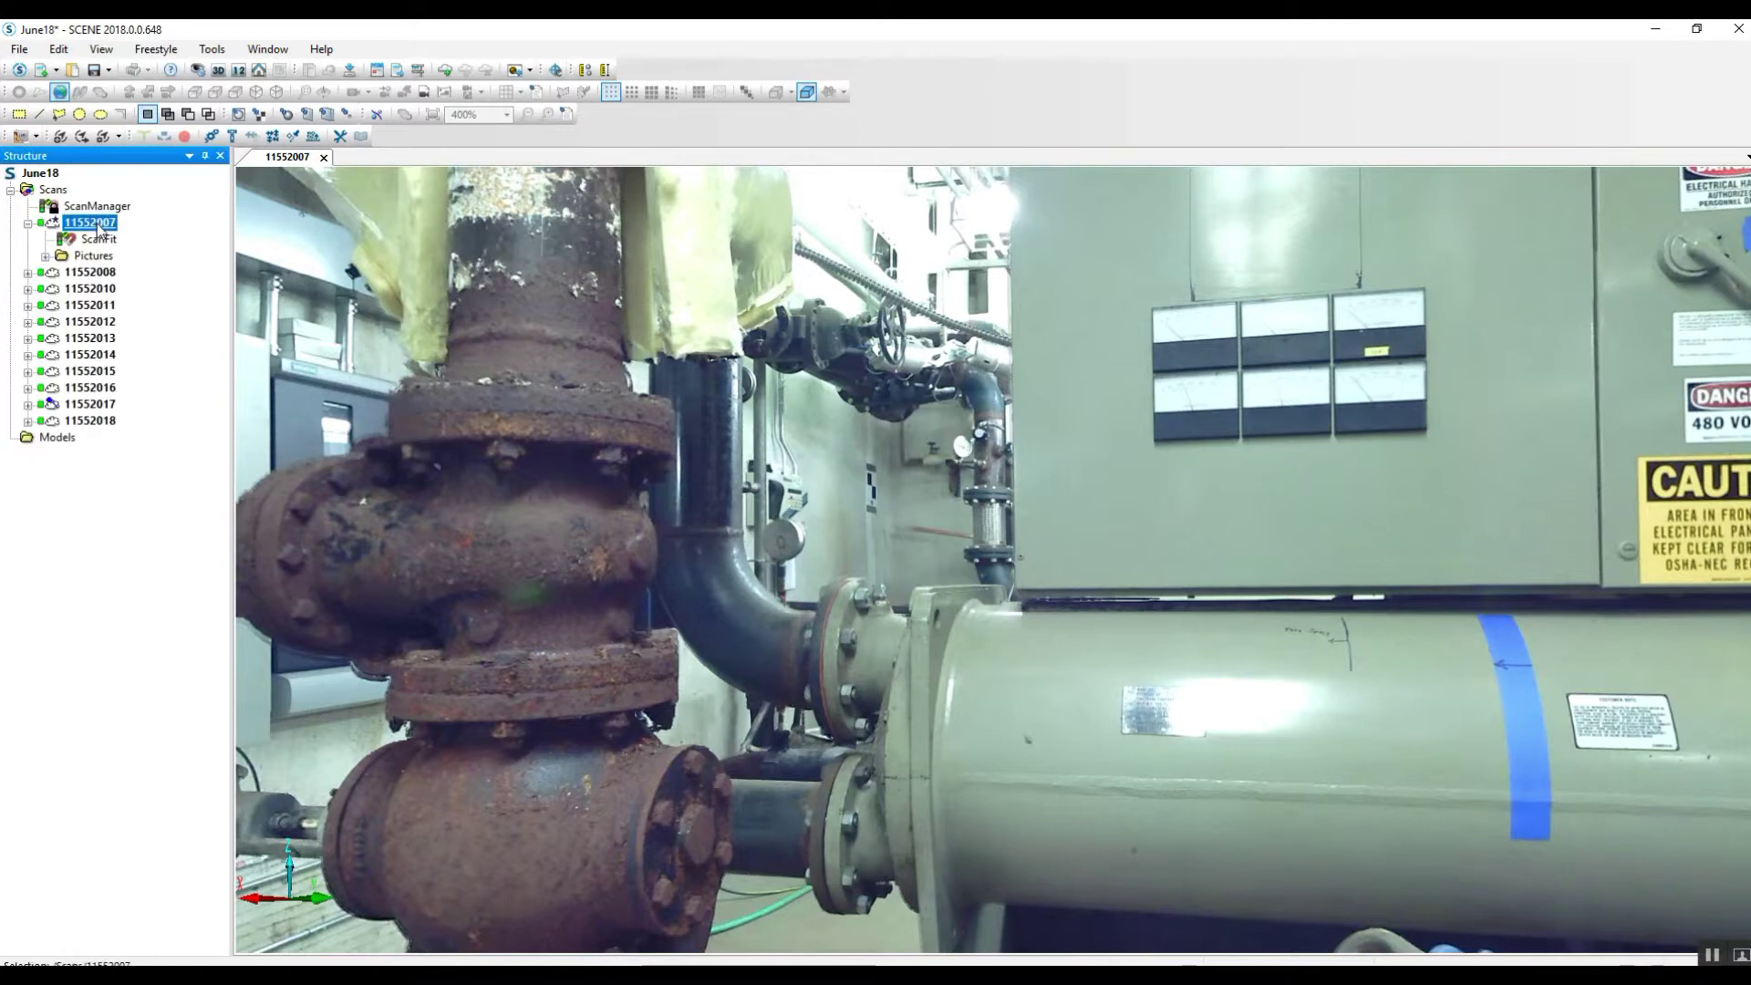
{"action": "right_click", "coordinate": [97, 224]}
{"action": "mouse_move", "coordinate": [173, 329]}
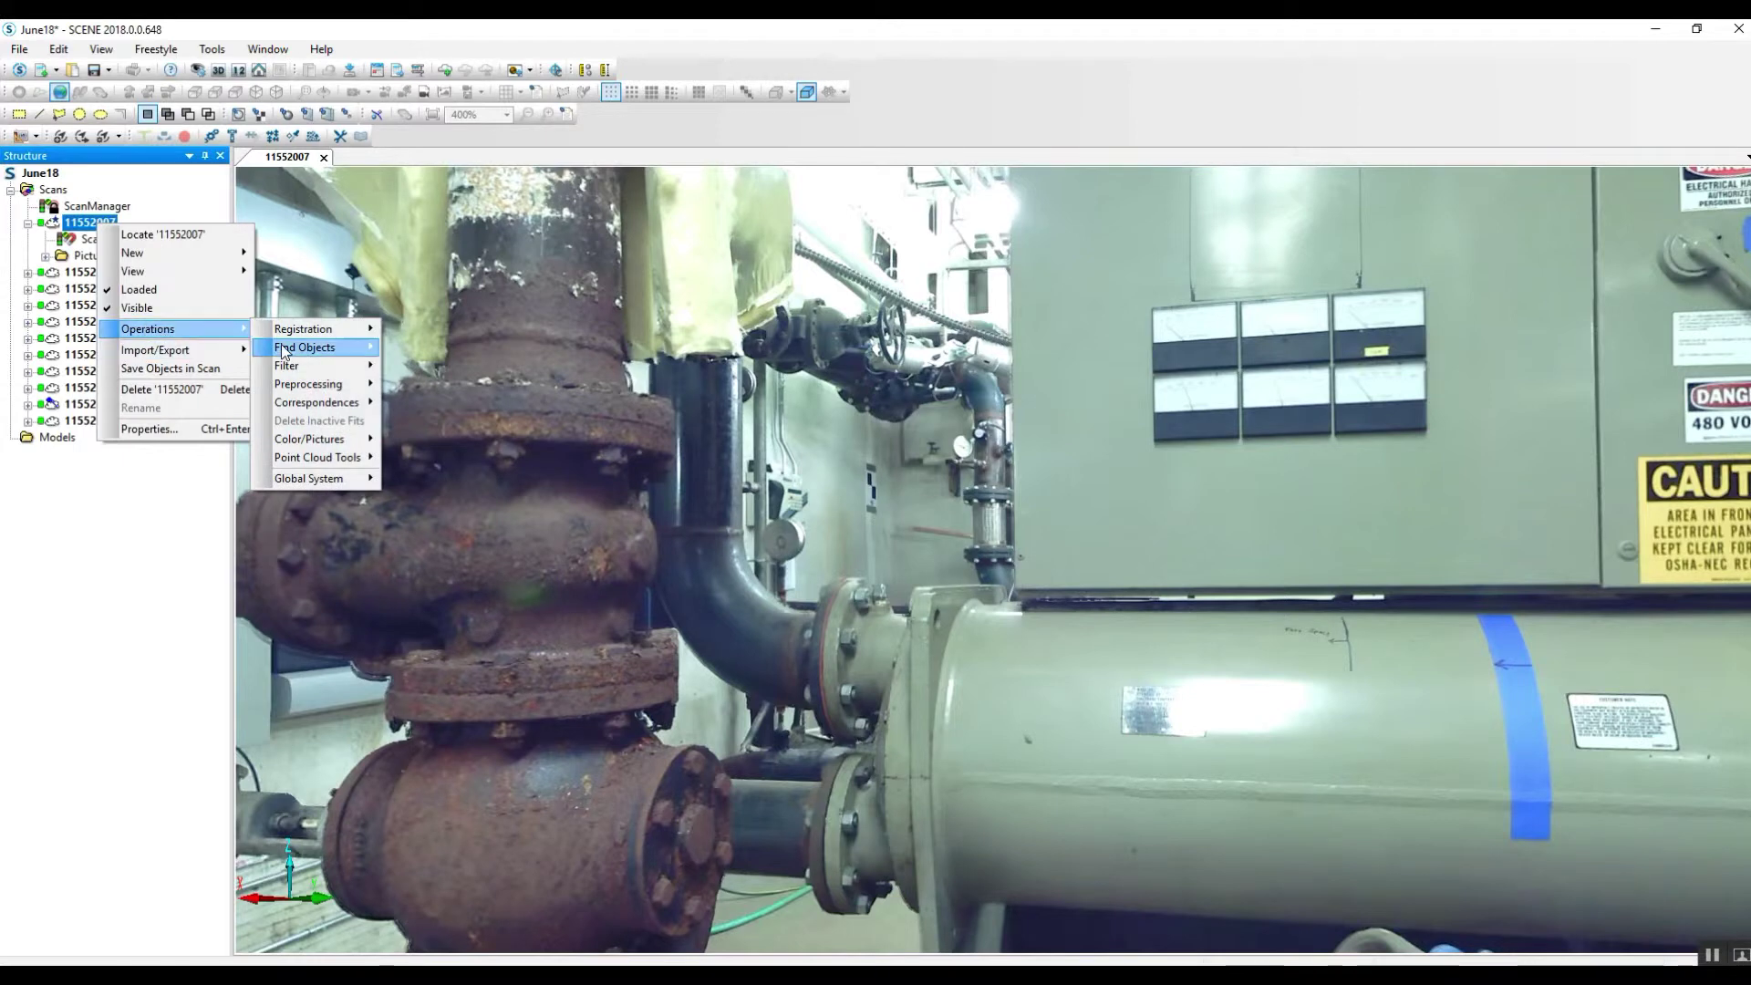
{"action": "mouse_move", "coordinate": [313, 442]}
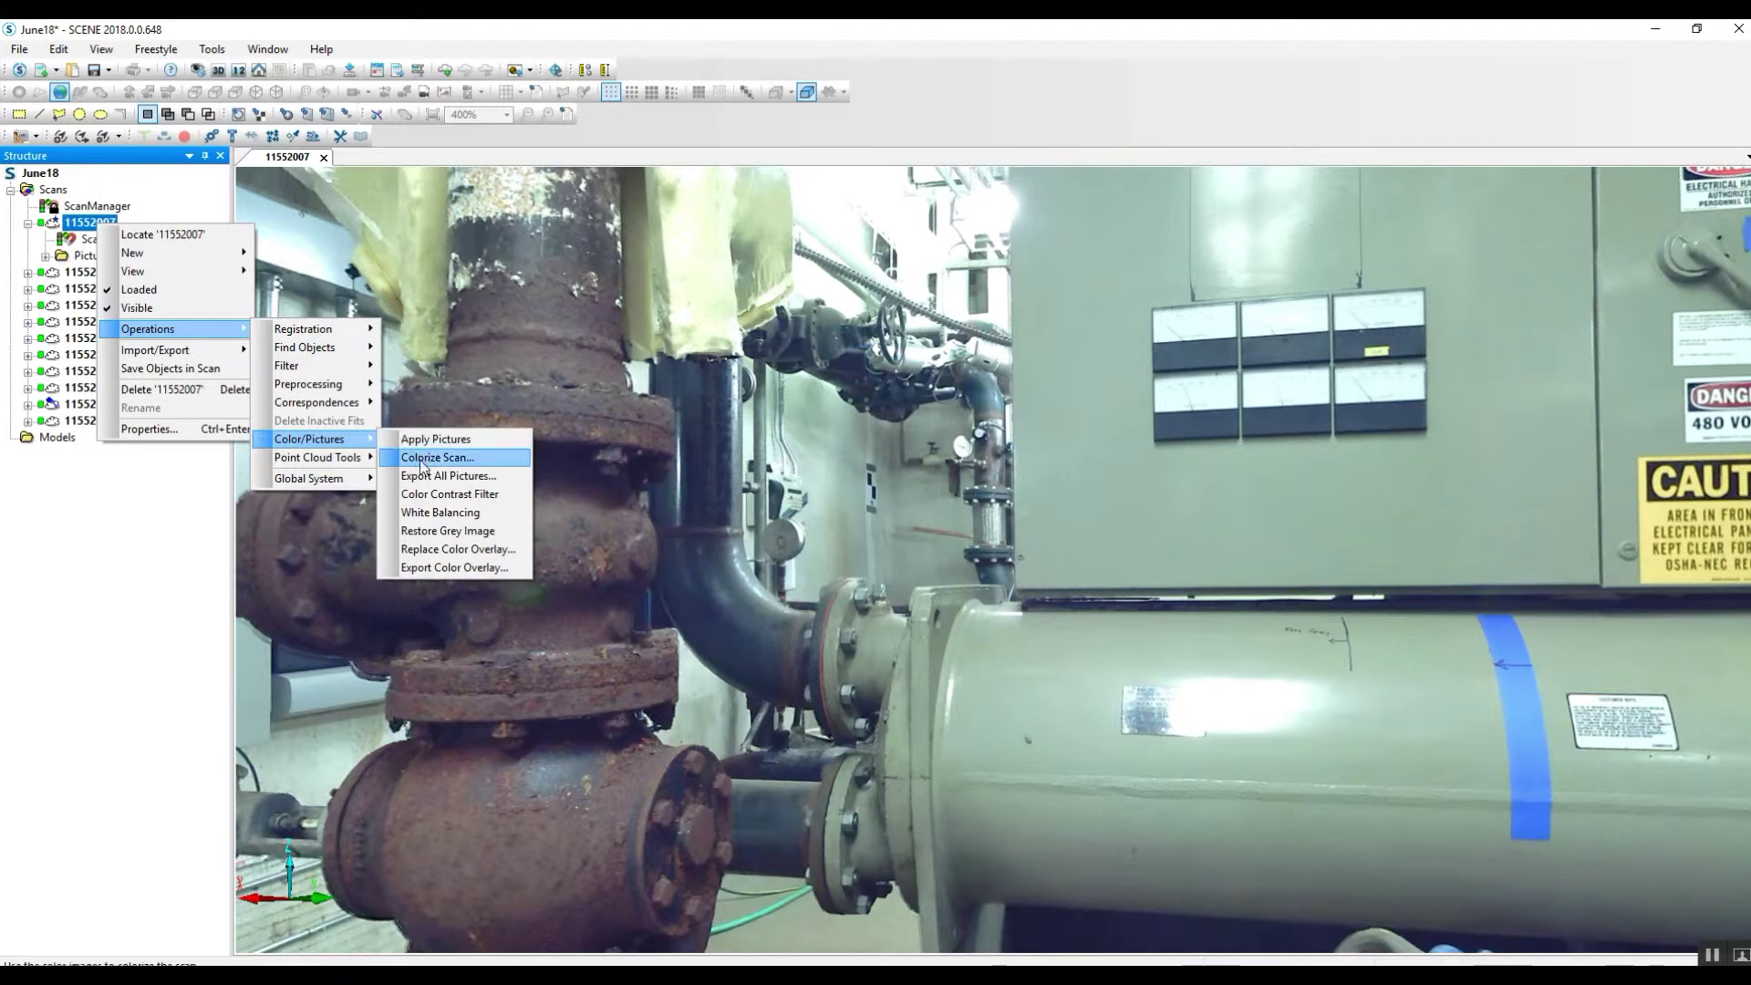
{"action": "left_click", "coordinate": [437, 531]}
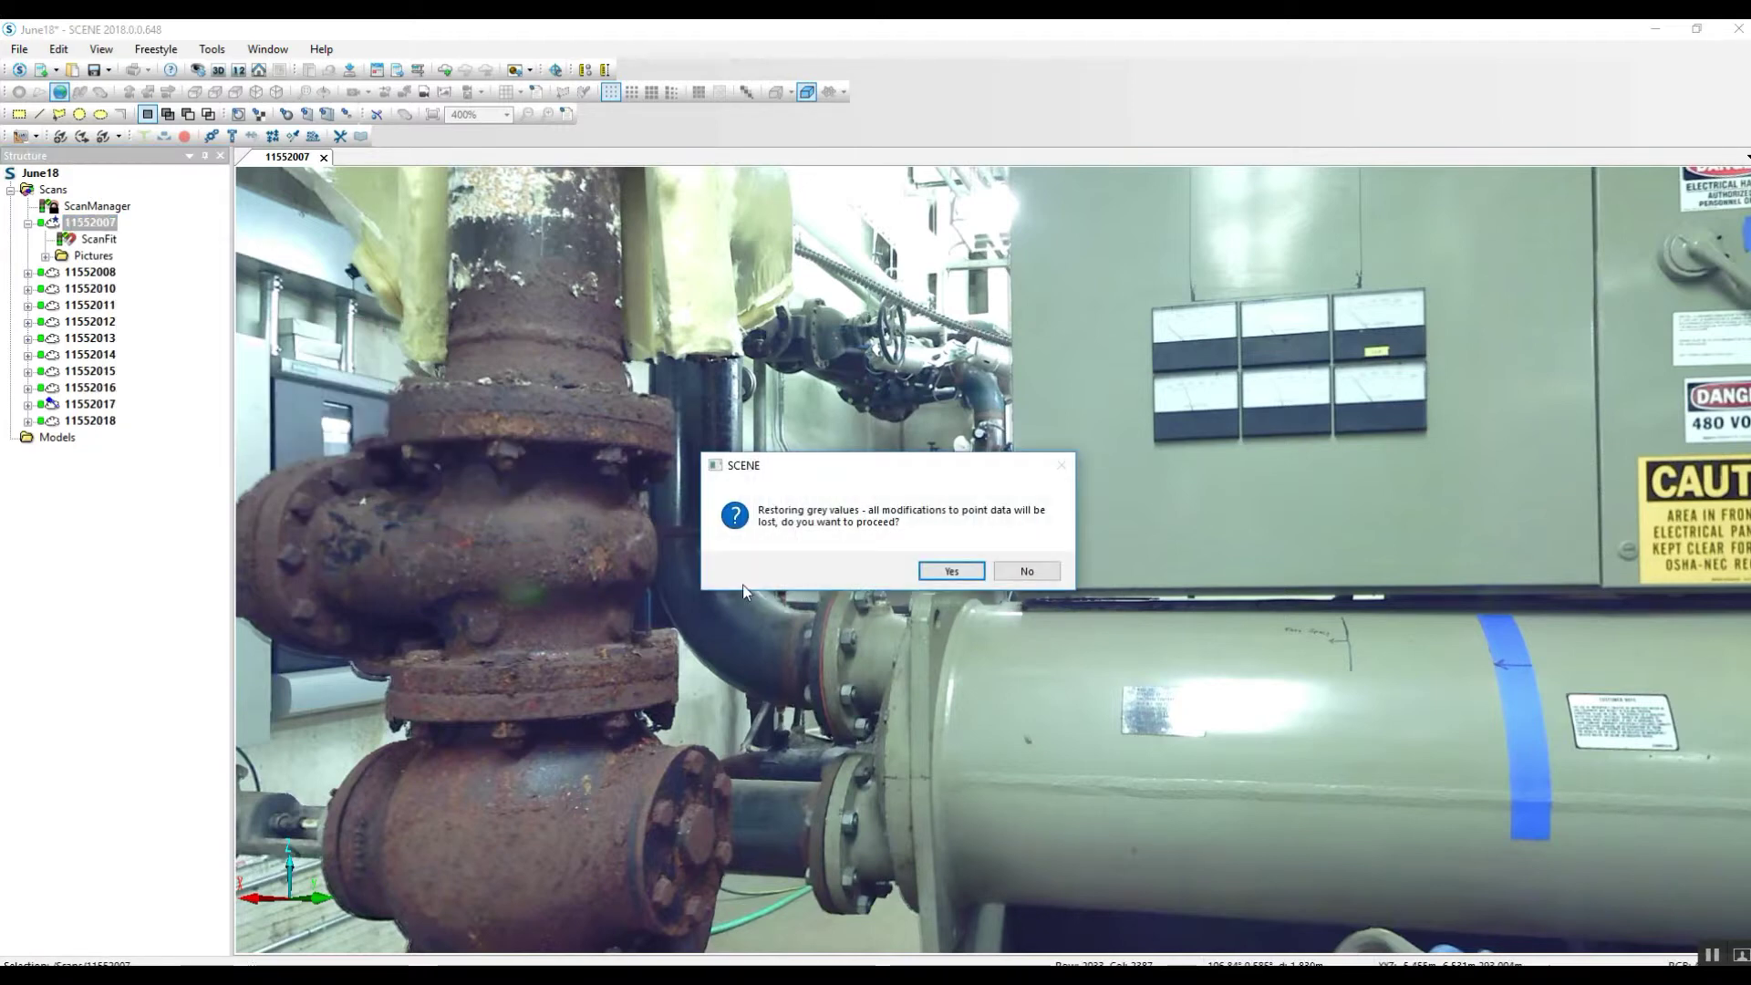
{"action": "left_click", "coordinate": [951, 571]}
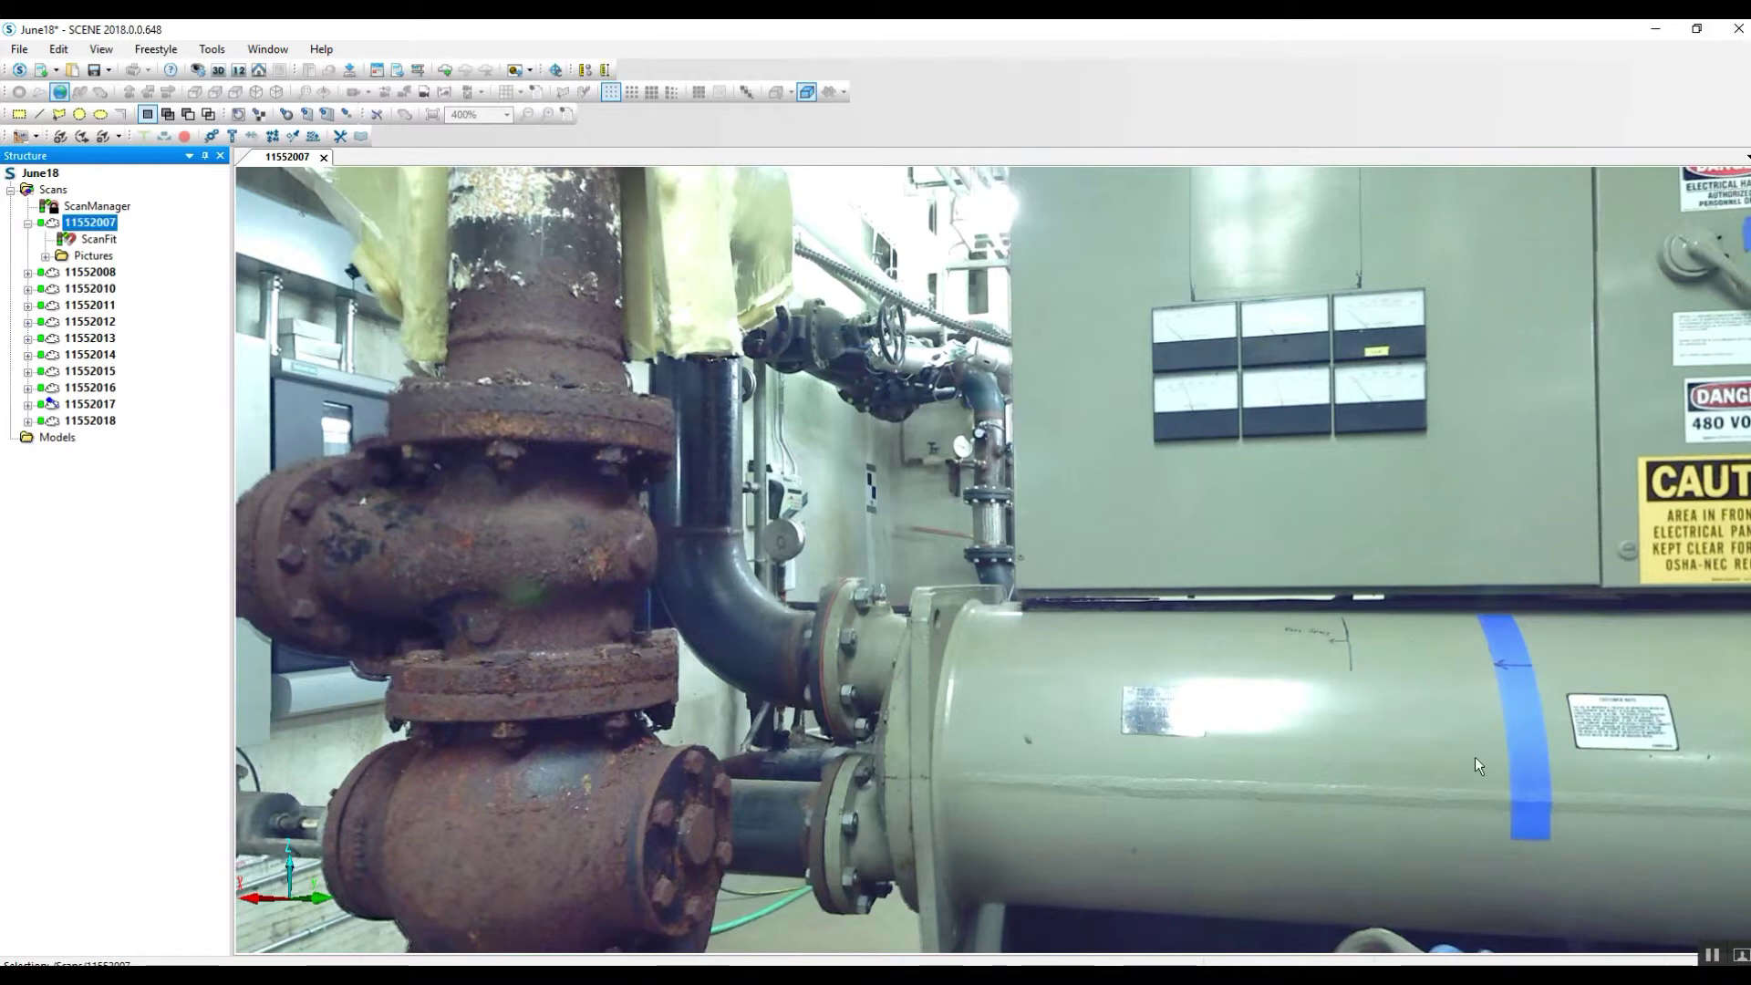
{"action": "left_click", "coordinate": [324, 157]}
Reopen scan 11552007 and turn the greyscale view across the chiller, 480 V panel and pipes
{"action": "double_click", "coordinate": [90, 179]}
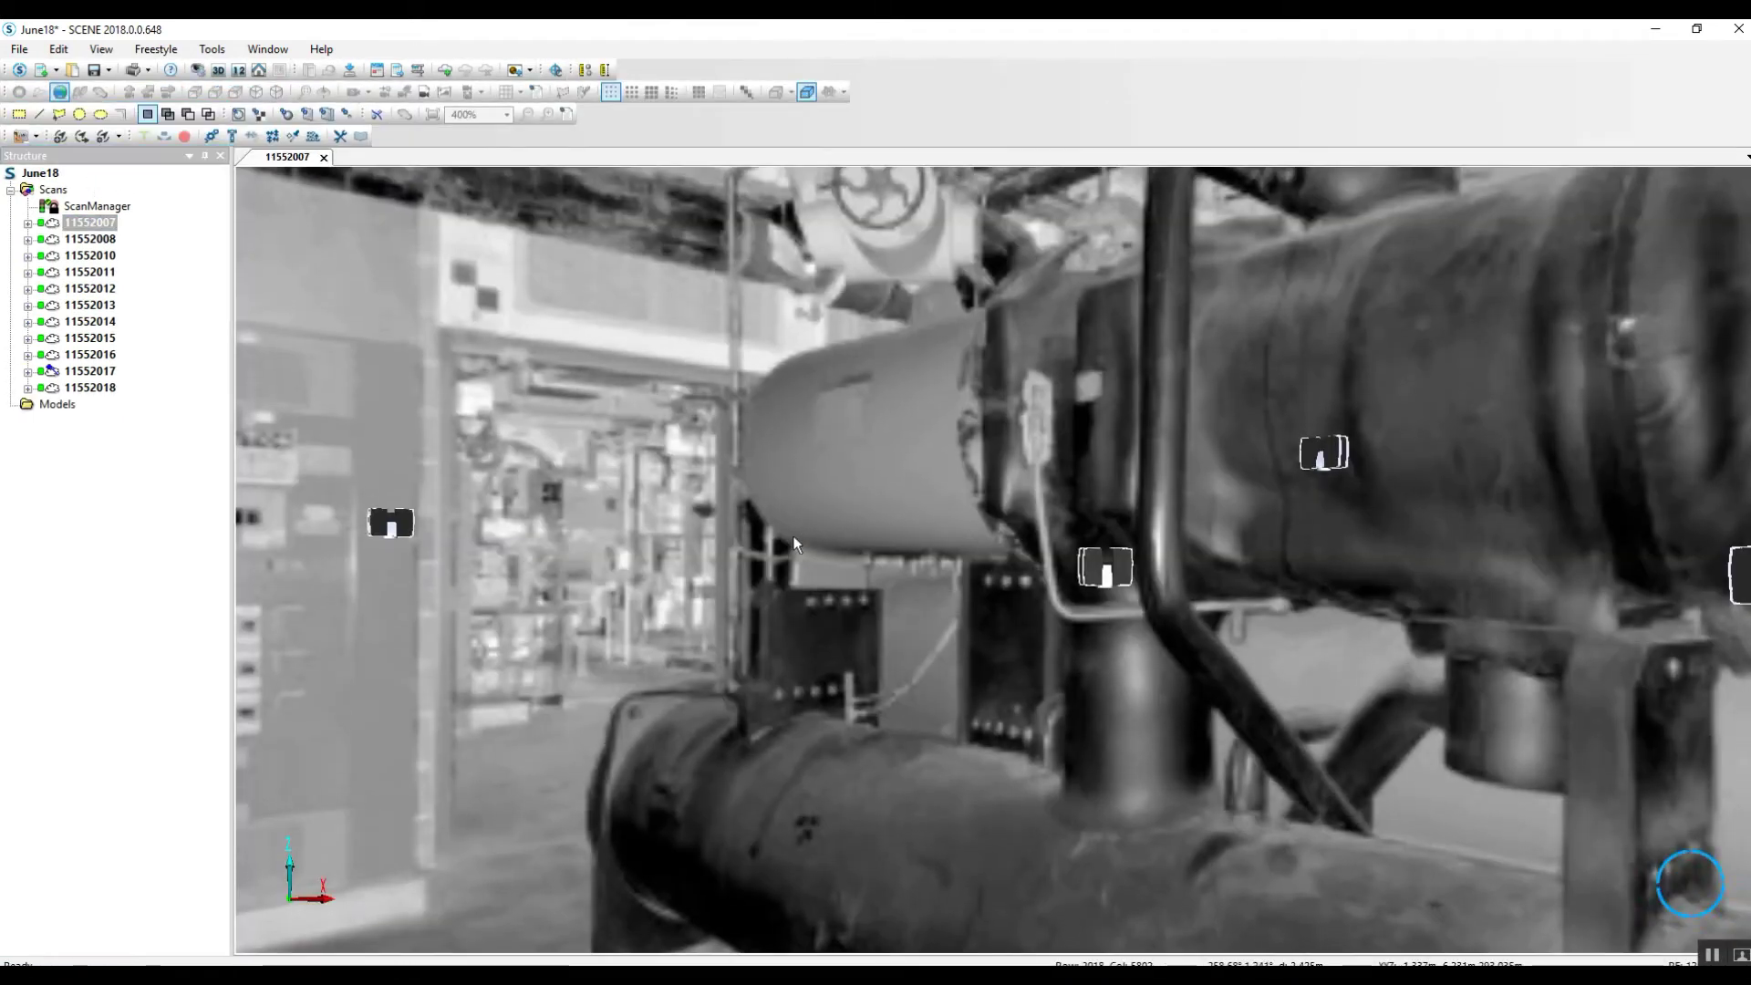
{"action": "scroll", "coordinate": [884, 675], "scroll_direction": "up", "scroll_amount": 3}
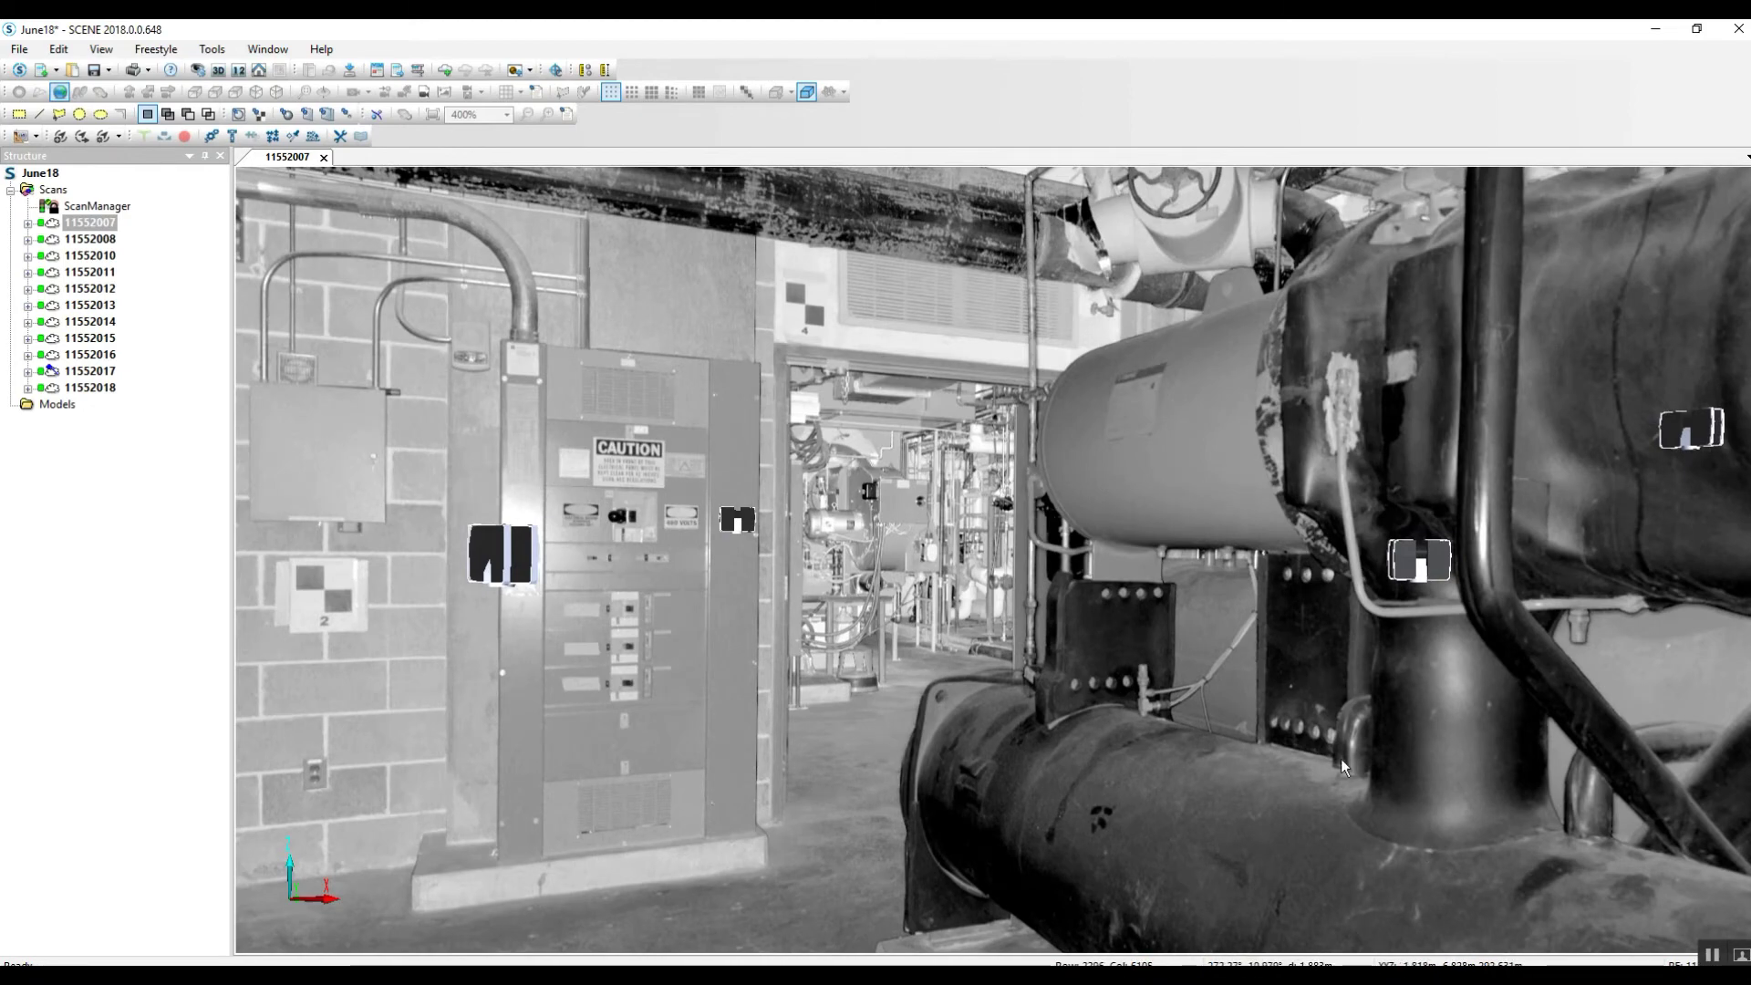
{"action": "left_click_drag", "start_coordinate": [996, 592], "coordinate": [1057, 642]}
{"action": "left_click_drag", "start_coordinate": [899, 648], "coordinate": [1029, 681]}
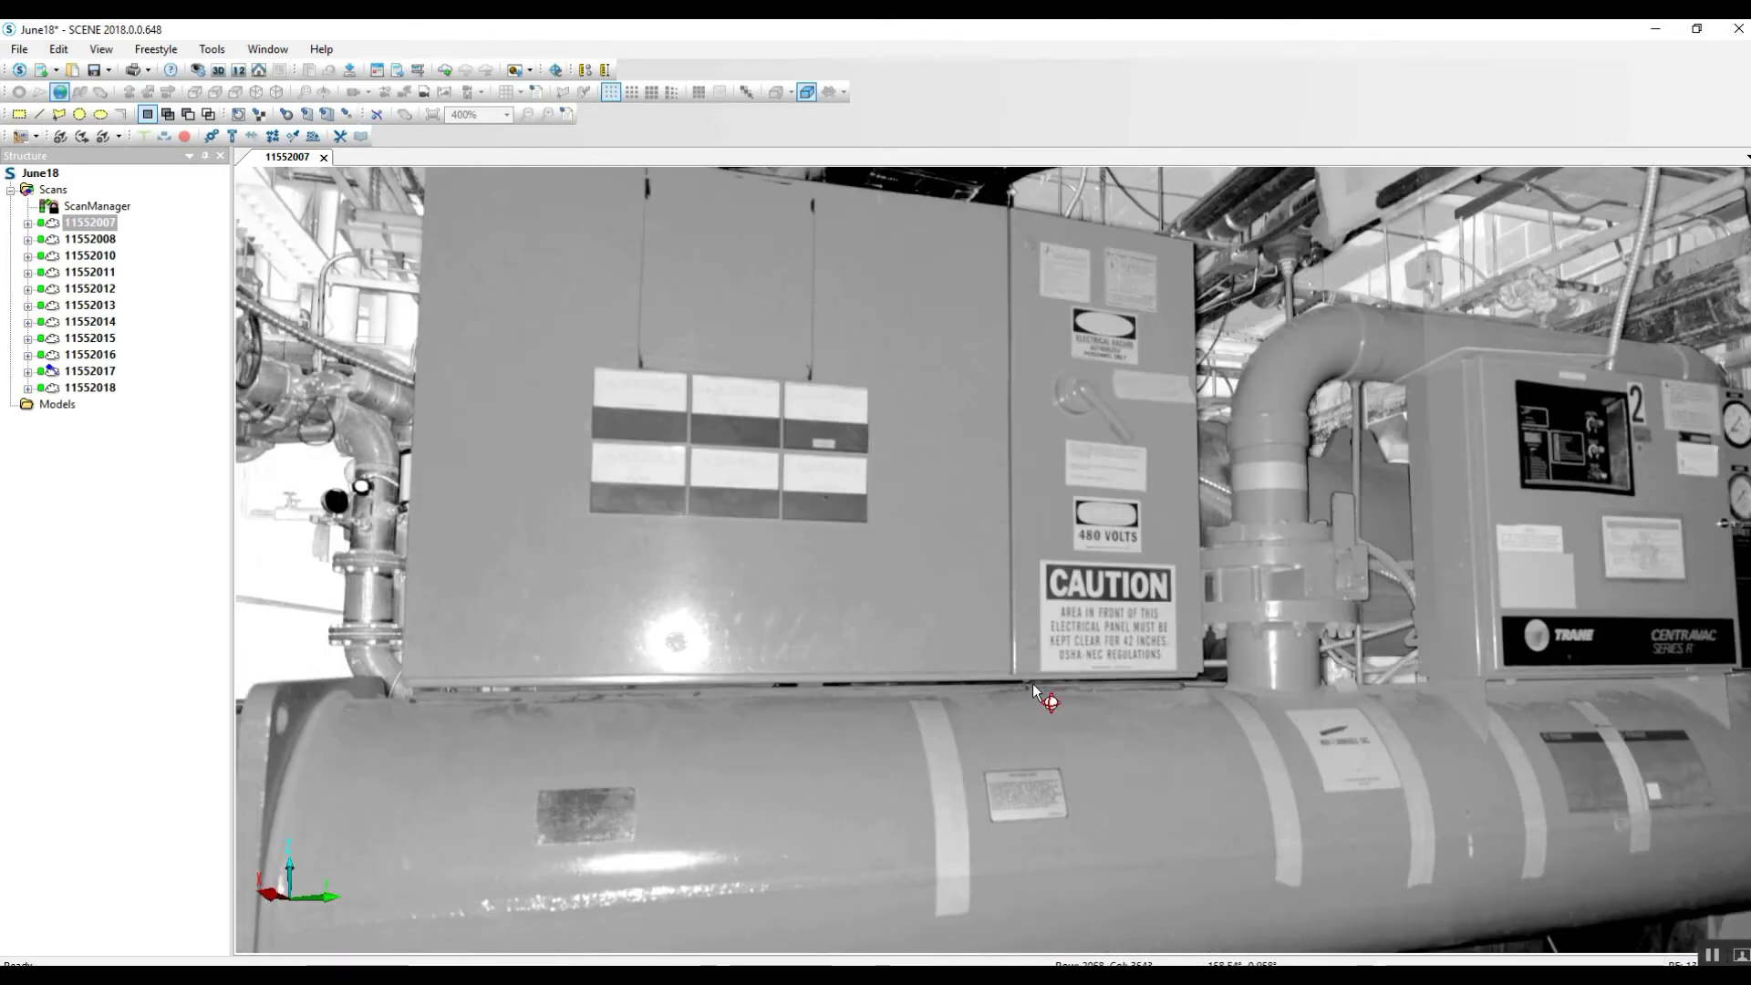
{"action": "mouse_move", "coordinate": [729, 498]}
{"action": "left_mouse_down"}
{"action": "mouse_move", "coordinate": [802, 545]}
{"action": "mouse_move", "coordinate": [887, 541]}
{"action": "left_mouse_up"}
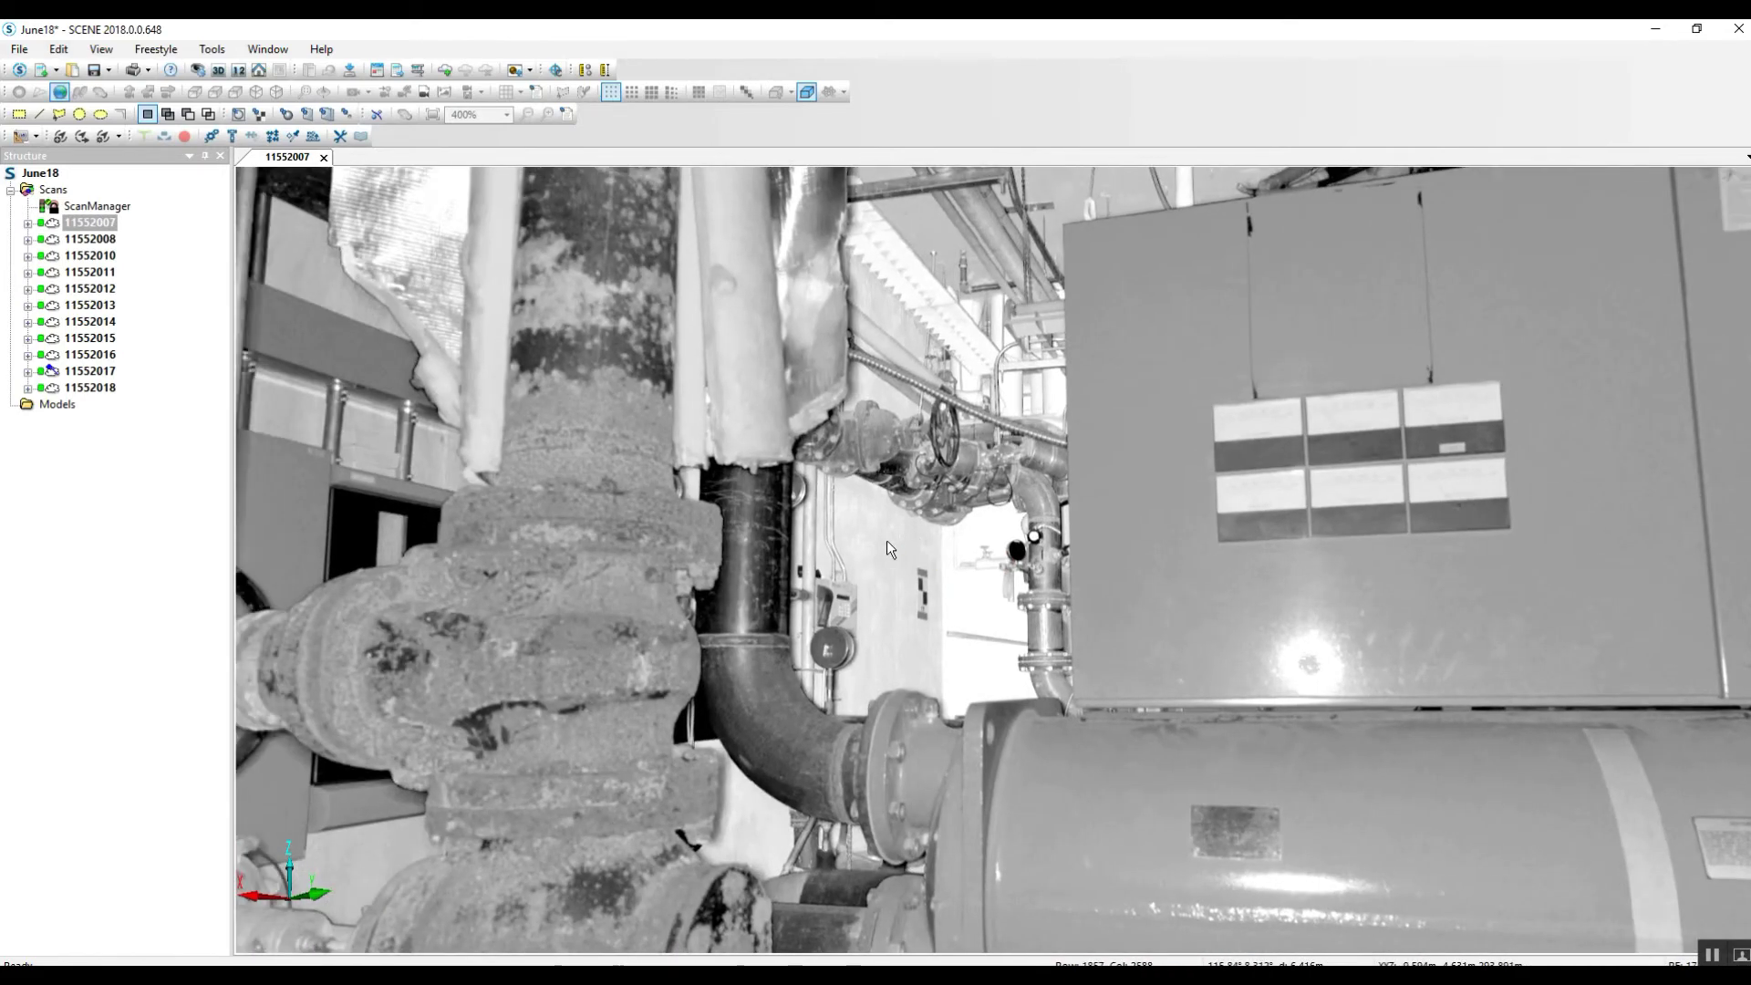